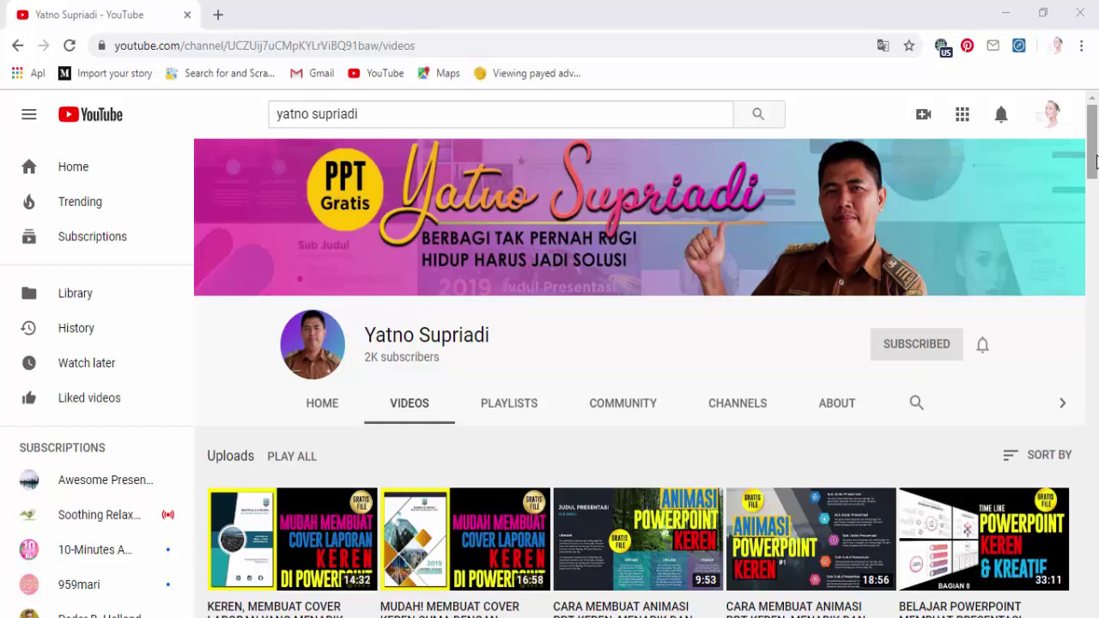
Flip between the slide 1 and slide 2 thumbnails to compare them, ending on slide 2.
{"action": "left_click_drag", "start_coordinate": [1095, 161], "coordinate": [1095, 179]}
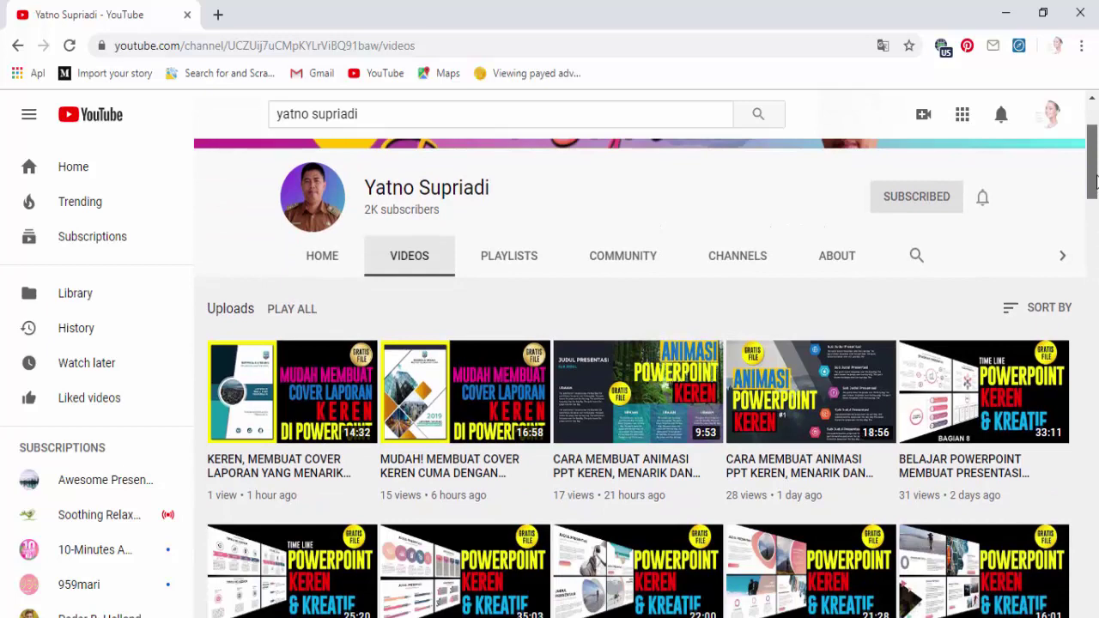
{"action": "left_click_drag", "start_coordinate": [1095, 178], "coordinate": [1095, 403]}
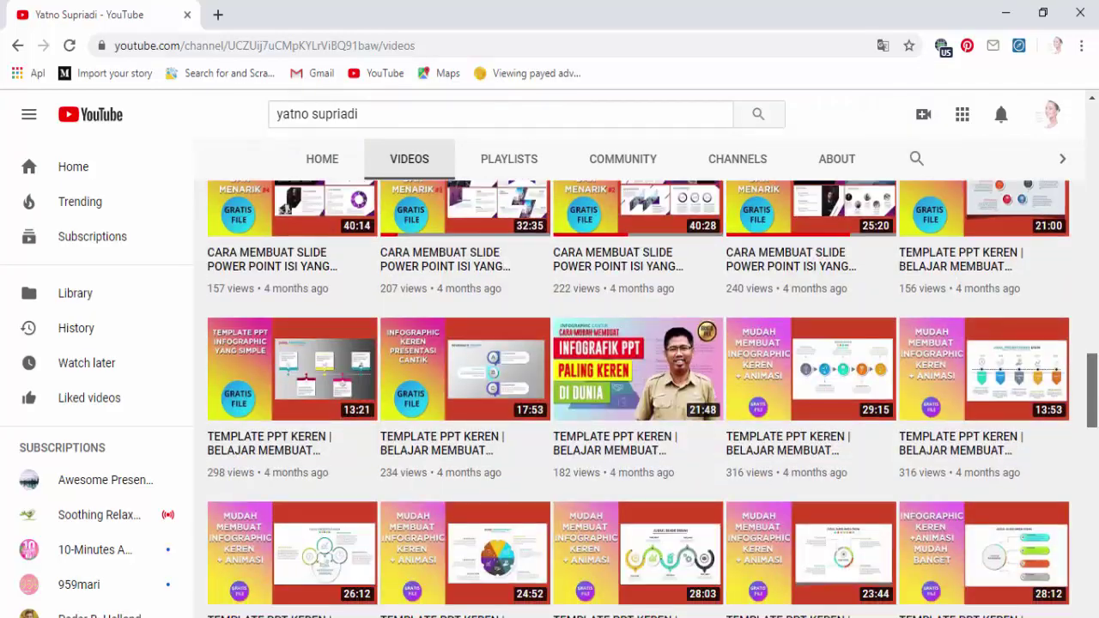
{"action": "mouse_move", "coordinate": [1093, 346]}
{"action": "left_mouse_down"}
{"action": "mouse_move", "coordinate": [1092, 537]}
{"action": "mouse_move", "coordinate": [1082, 206]}
{"action": "left_mouse_up"}
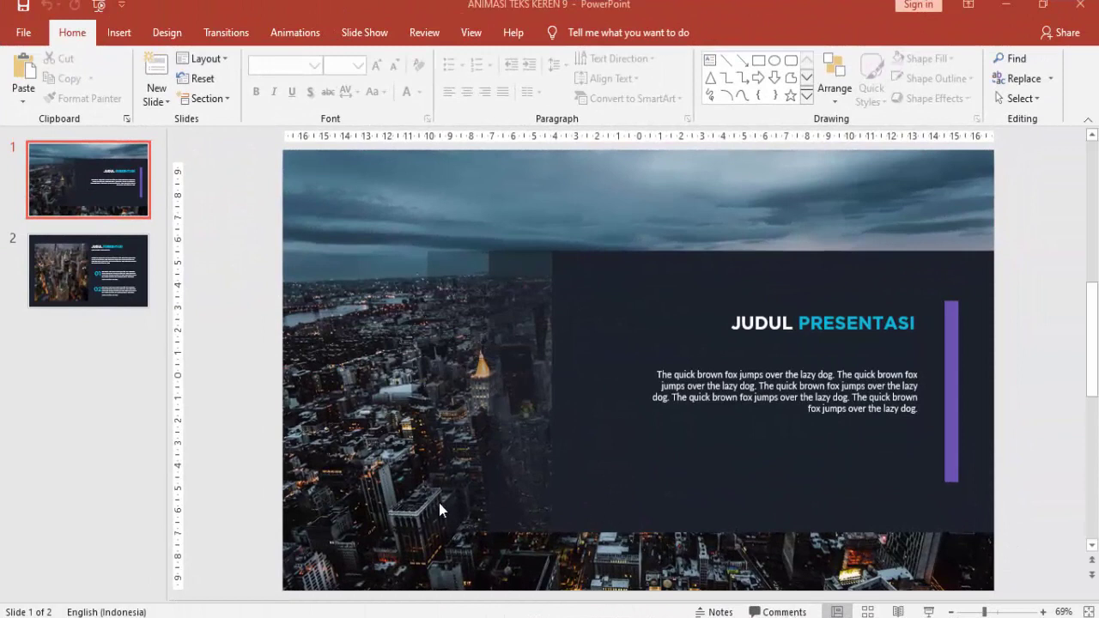
{"action": "left_click", "coordinate": [127, 277]}
{"action": "left_click", "coordinate": [128, 185]}
{"action": "left_click", "coordinate": [114, 269]}
{"action": "left_click", "coordinate": [106, 178]}
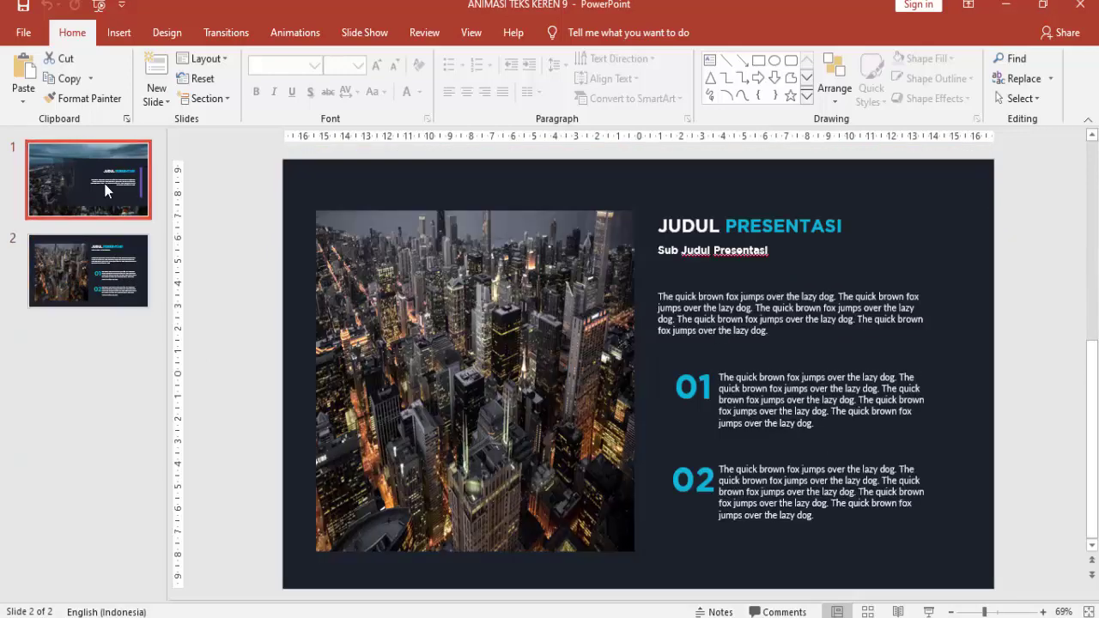
{"action": "left_click", "coordinate": [101, 269]}
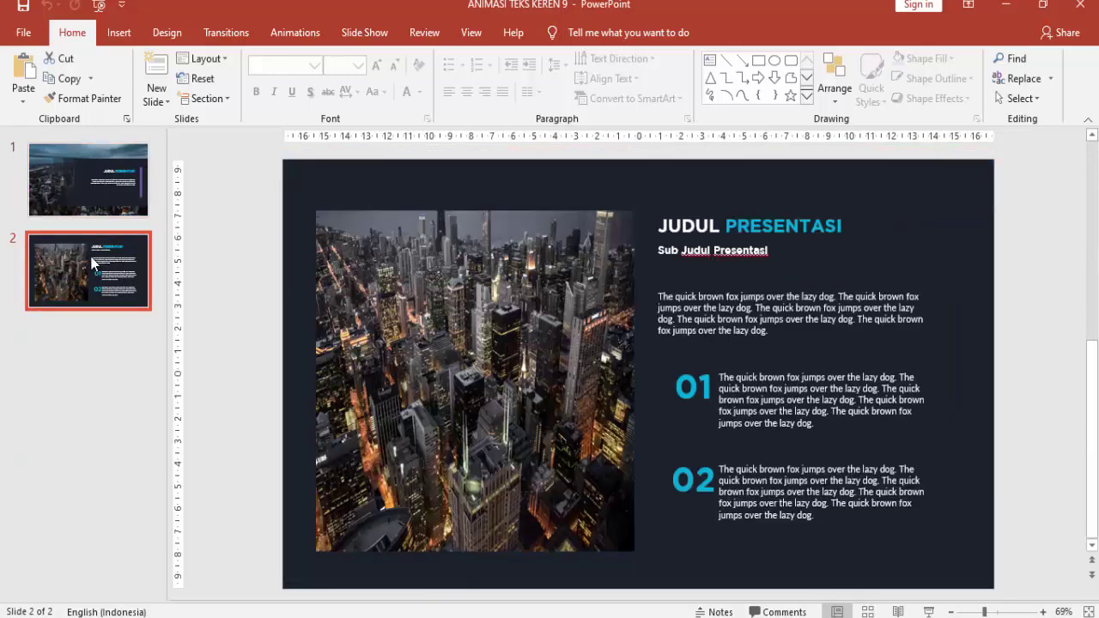
{"action": "left_click", "coordinate": [93, 201]}
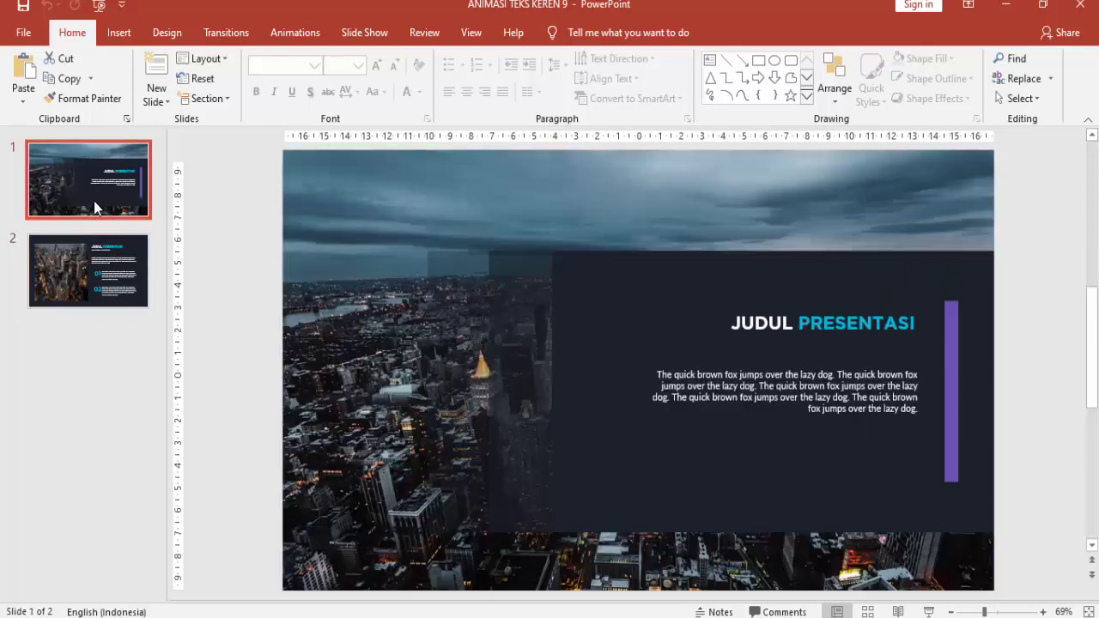
{"action": "left_click", "coordinate": [95, 271]}
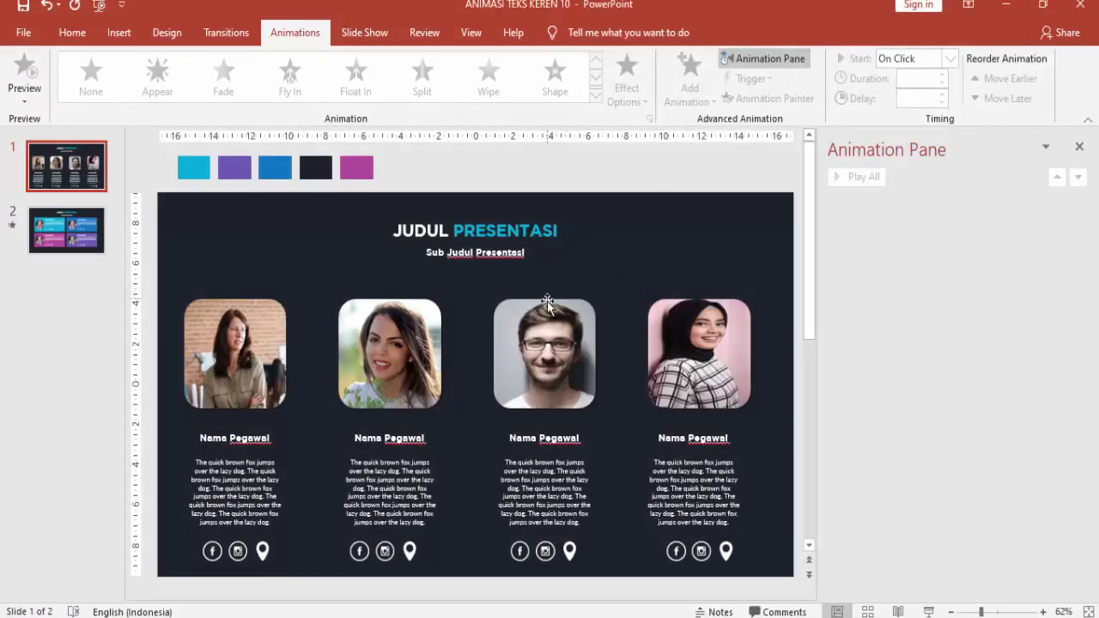
{"action": "left_click", "coordinate": [98, 247]}
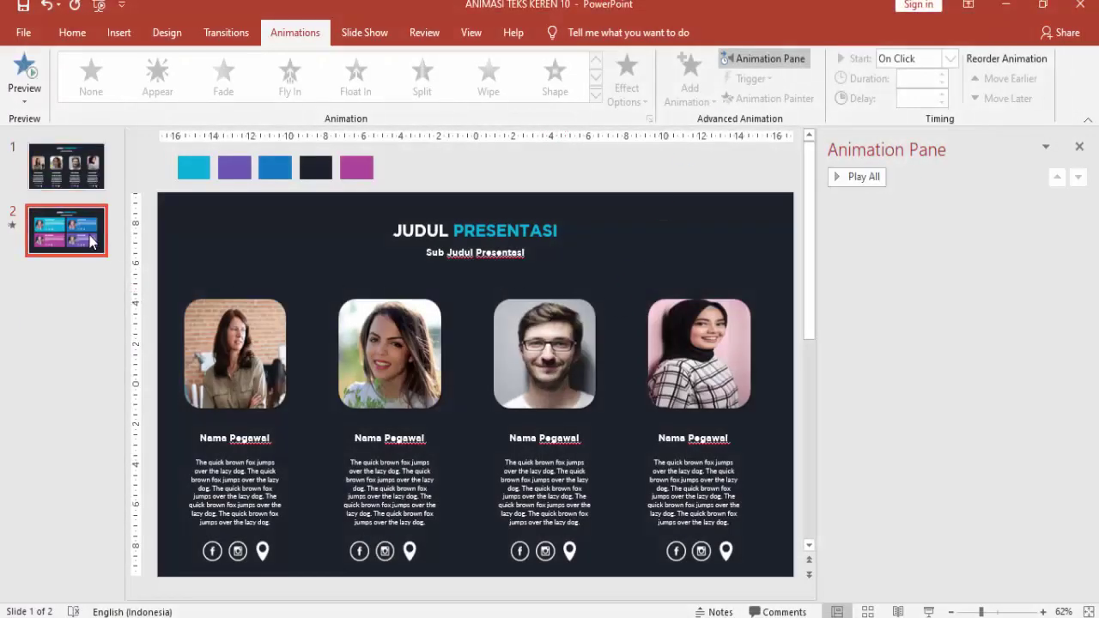
{"action": "left_click", "coordinate": [88, 187]}
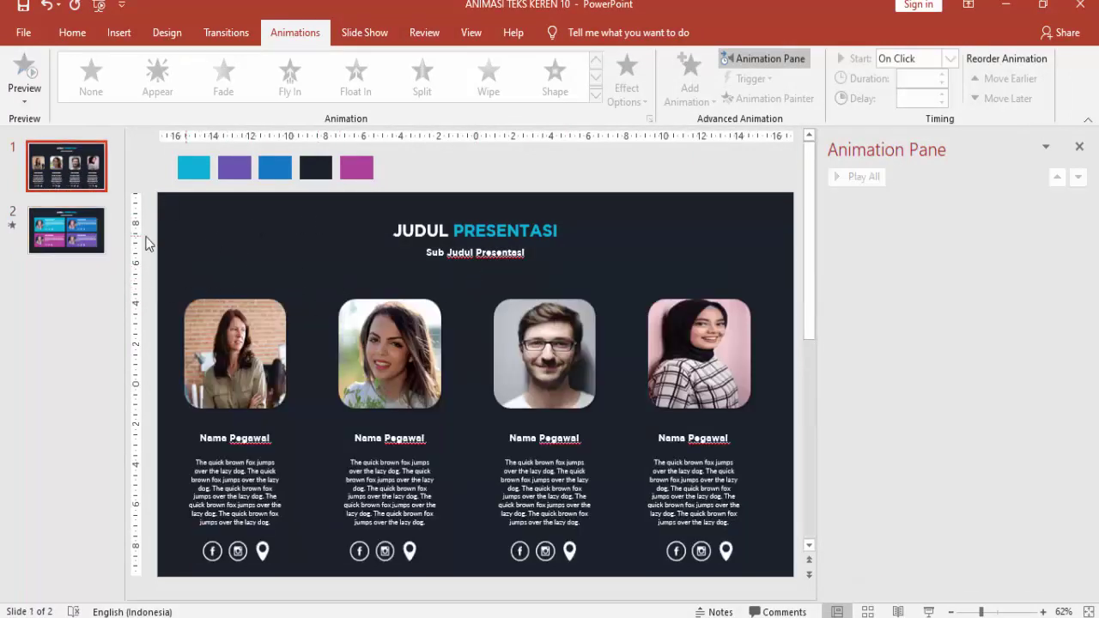
{"action": "left_click", "coordinate": [92, 229]}
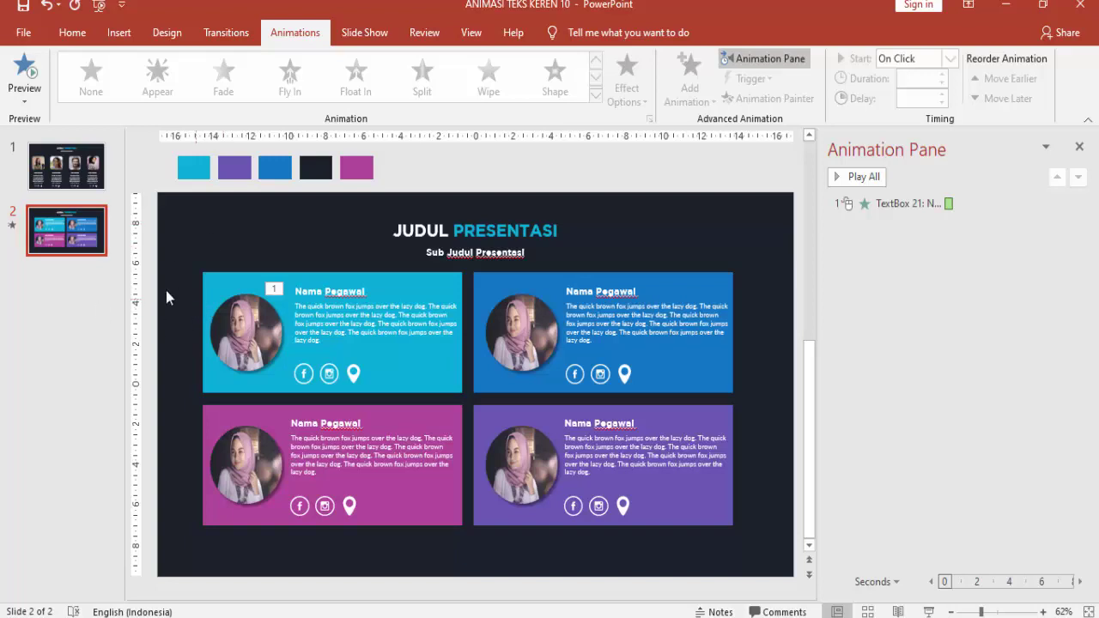
{"action": "left_click", "coordinate": [77, 178]}
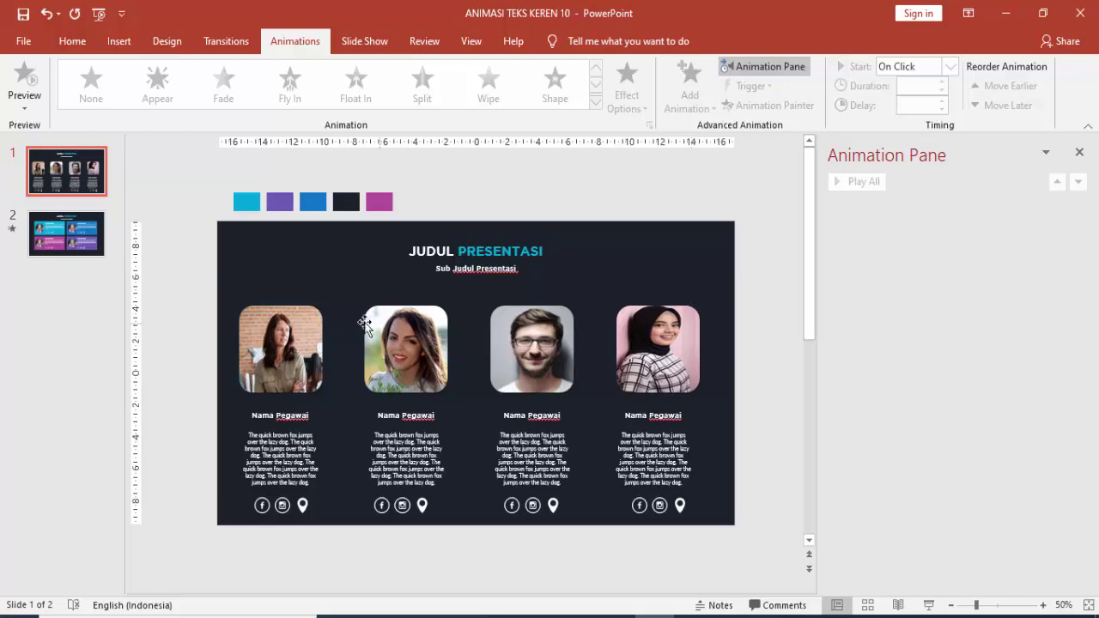
{"action": "left_click", "coordinate": [307, 324]}
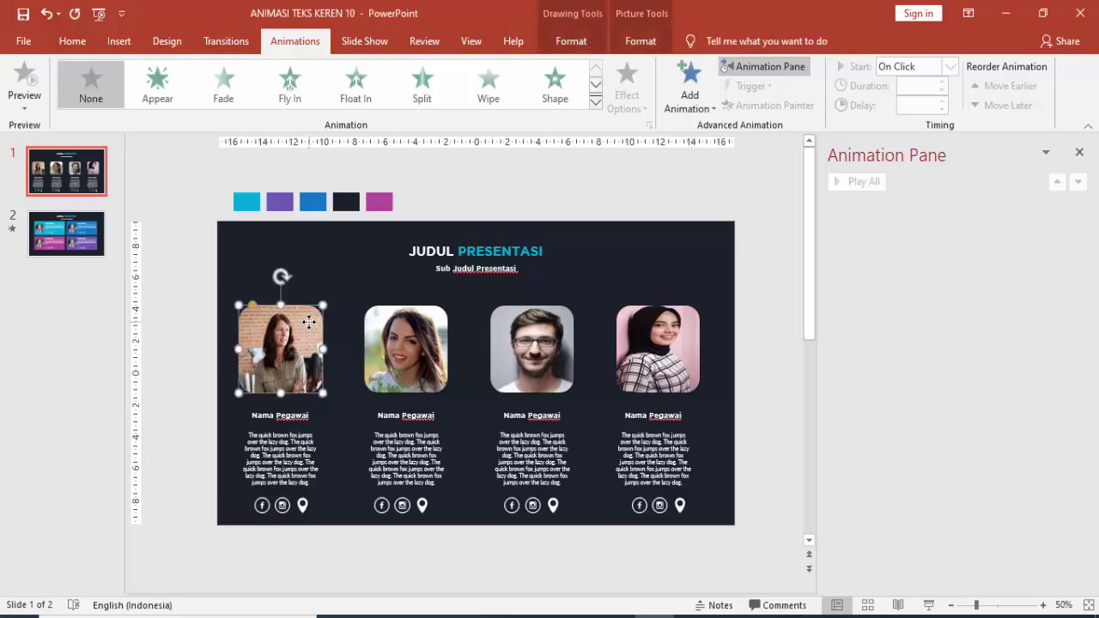
{"action": "left_click", "coordinate": [400, 330]}
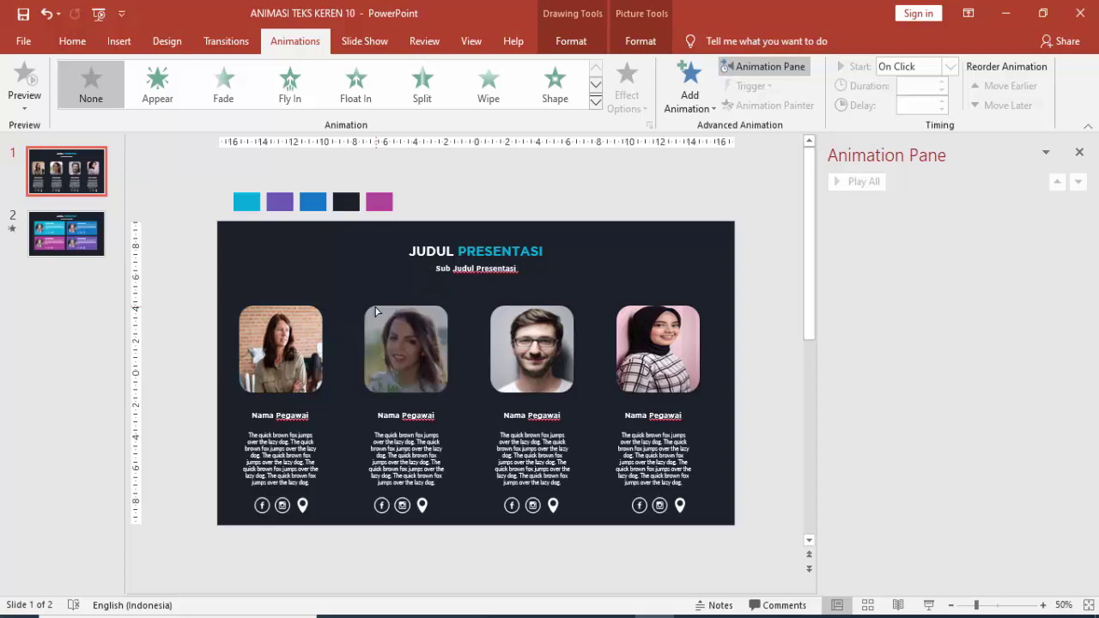
{"action": "left_click", "coordinate": [287, 324]}
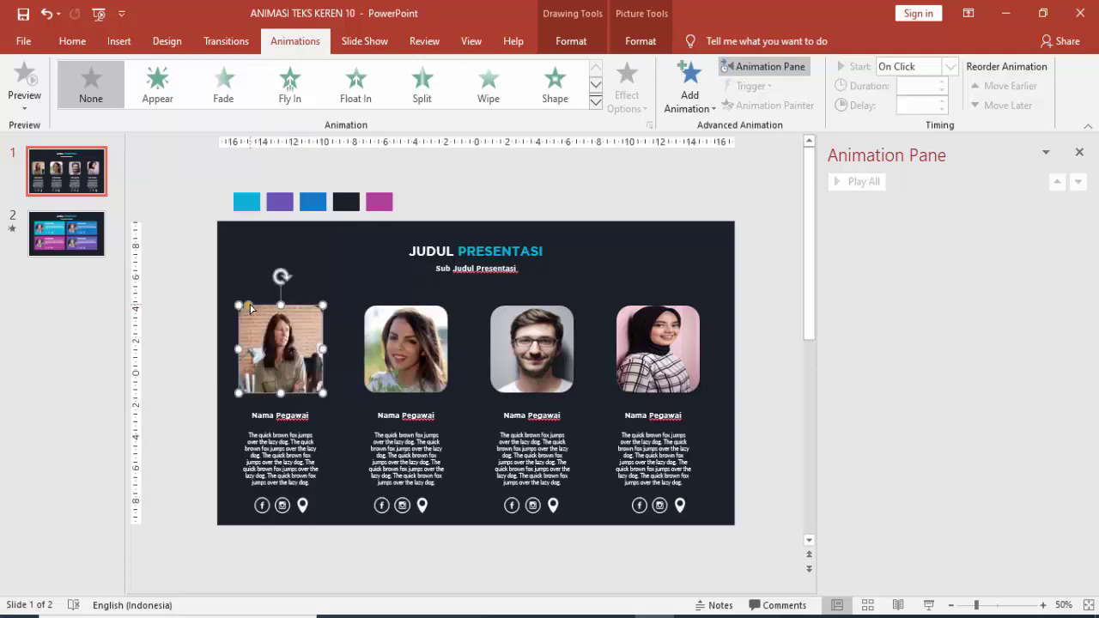
{"action": "left_click", "coordinate": [505, 314]}
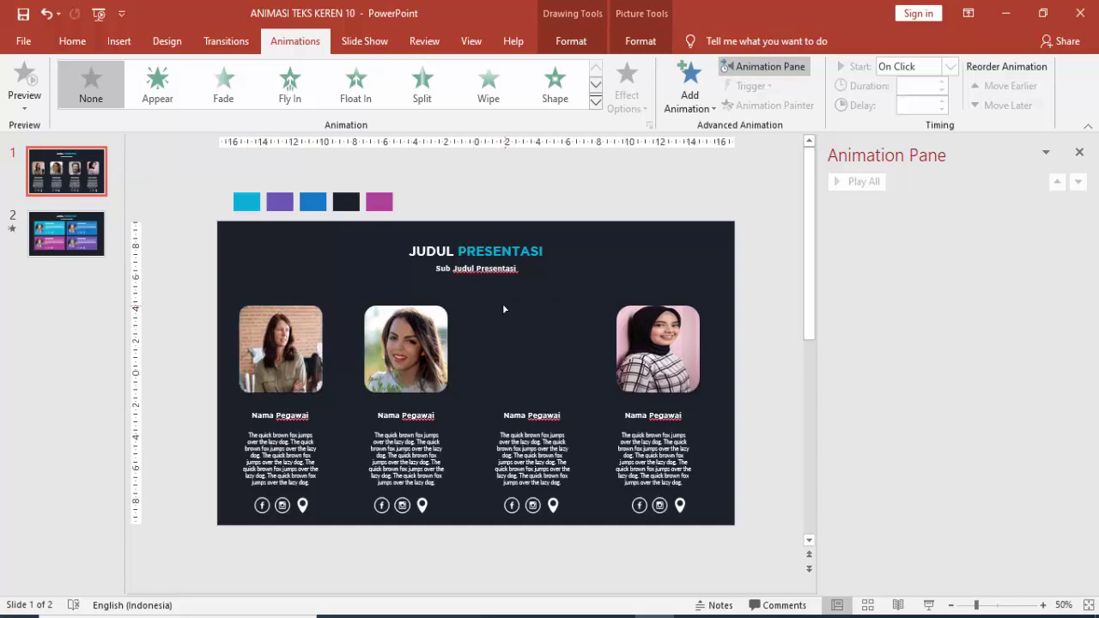
{"action": "left_click", "coordinate": [627, 315]}
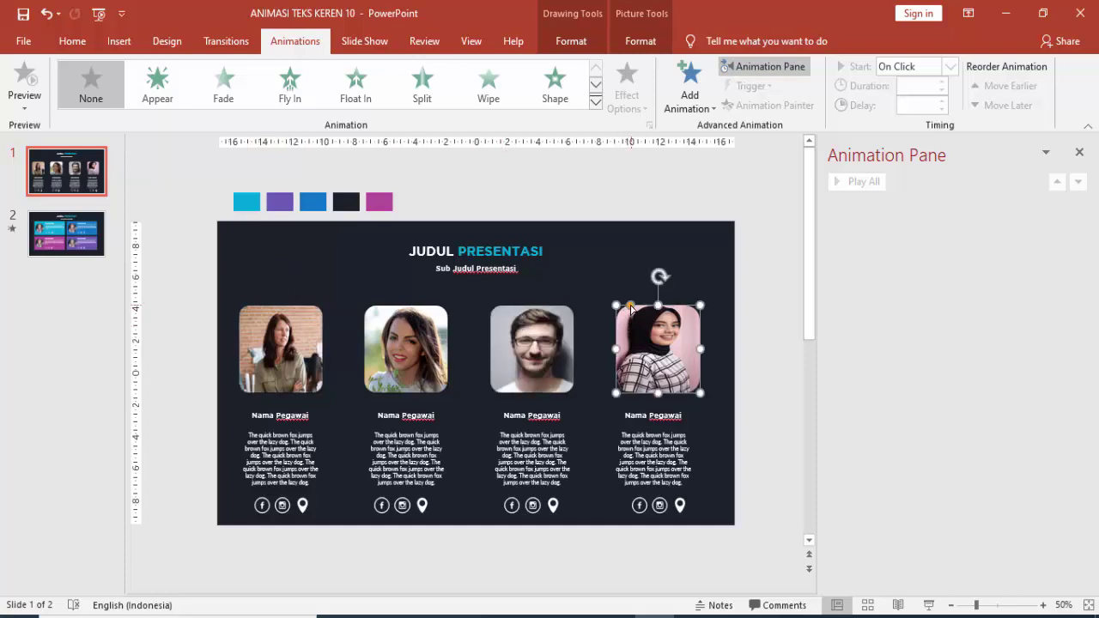
{"action": "left_click", "coordinate": [569, 317]}
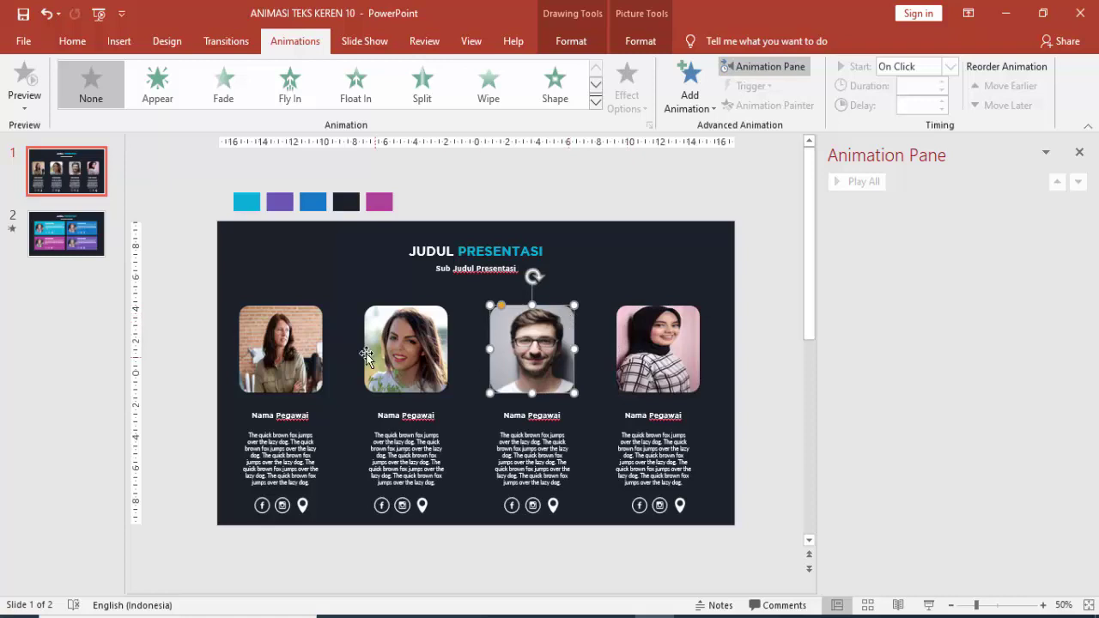
{"action": "left_click", "coordinate": [399, 346]}
{"action": "left_click", "coordinate": [534, 349]}
{"action": "left_click", "coordinate": [618, 377]}
{"action": "left_click", "coordinate": [296, 443]}
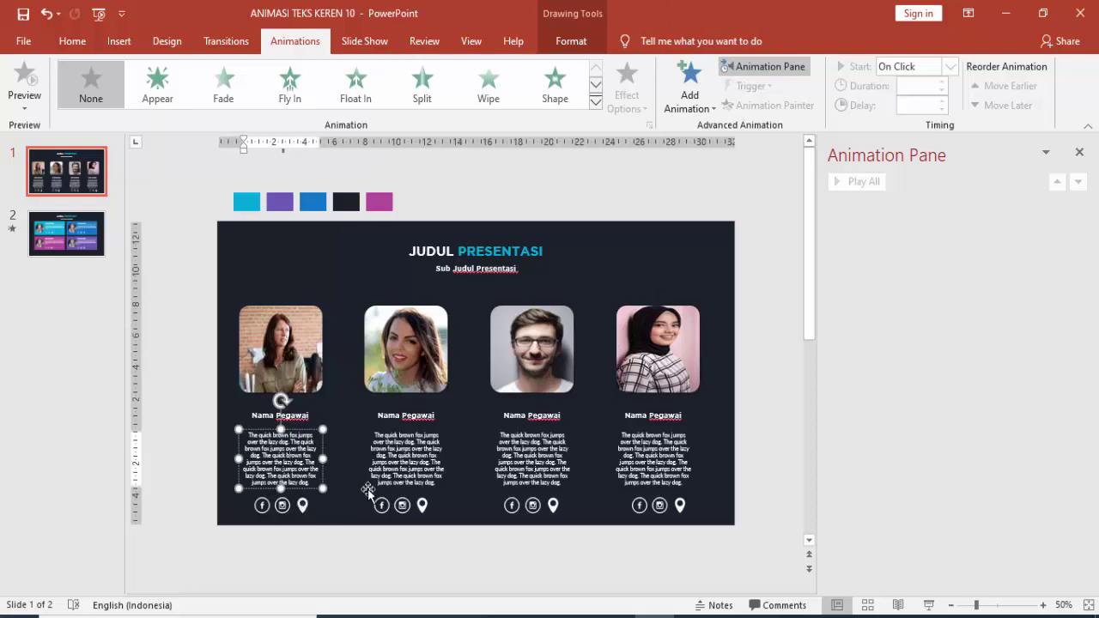
{"action": "left_click", "coordinate": [284, 505]}
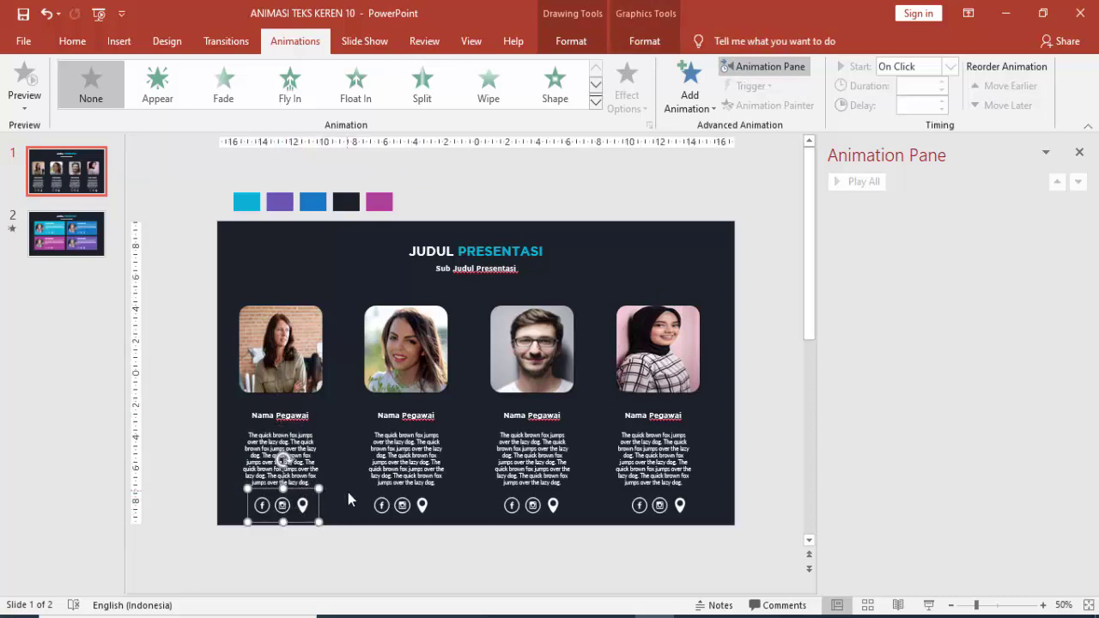
{"action": "left_click", "coordinate": [476, 262]}
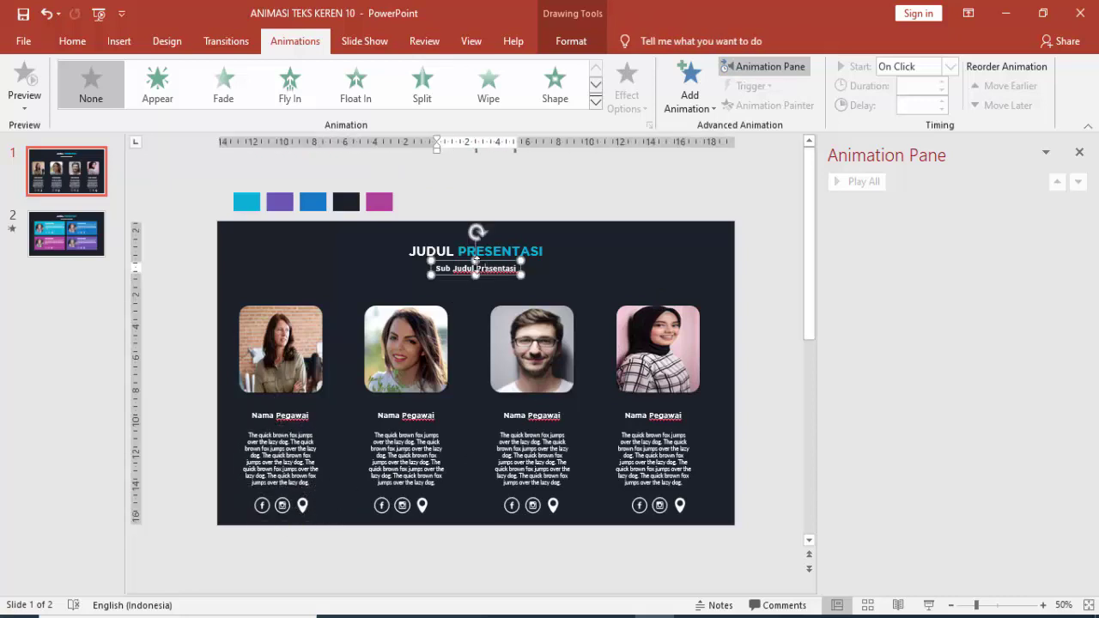
{"action": "left_click", "coordinate": [501, 250]}
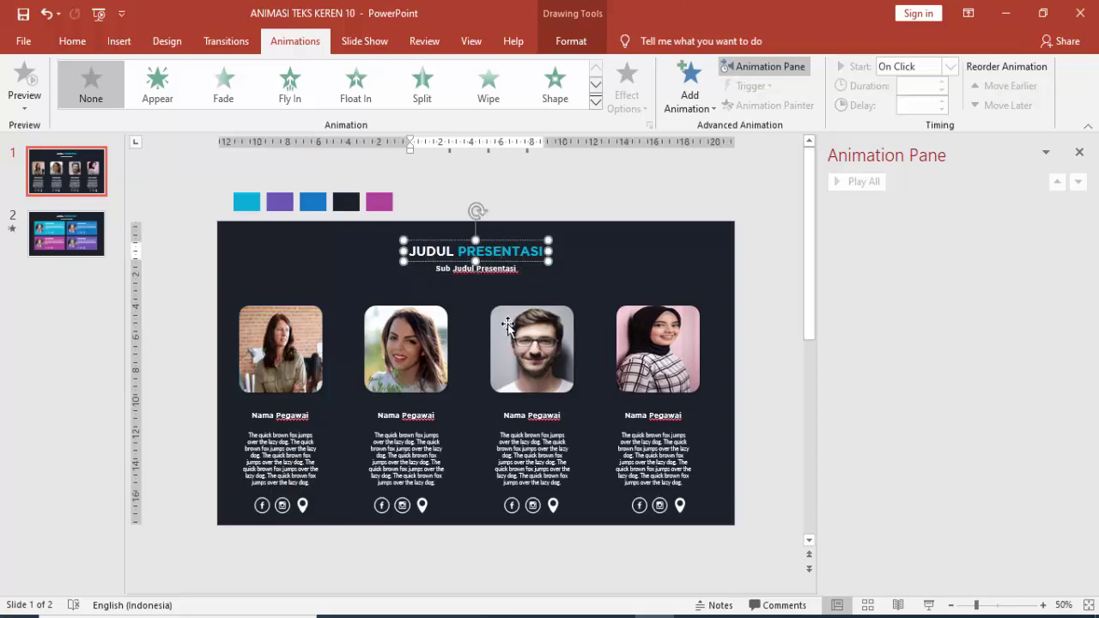
{"action": "left_click", "coordinate": [746, 344]}
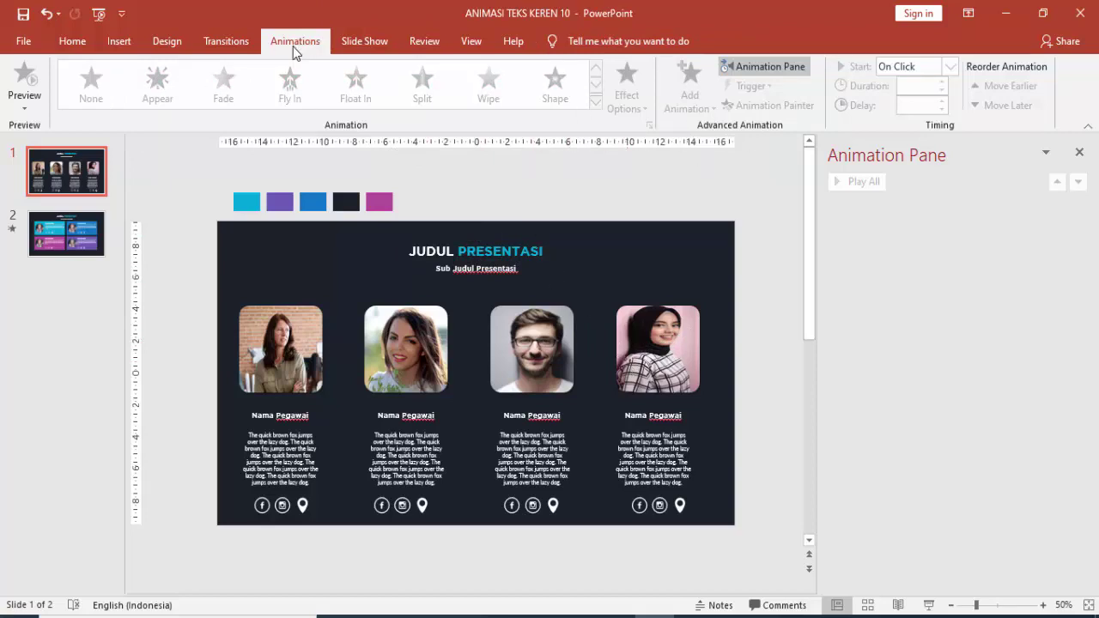
{"action": "left_click", "coordinate": [751, 67]}
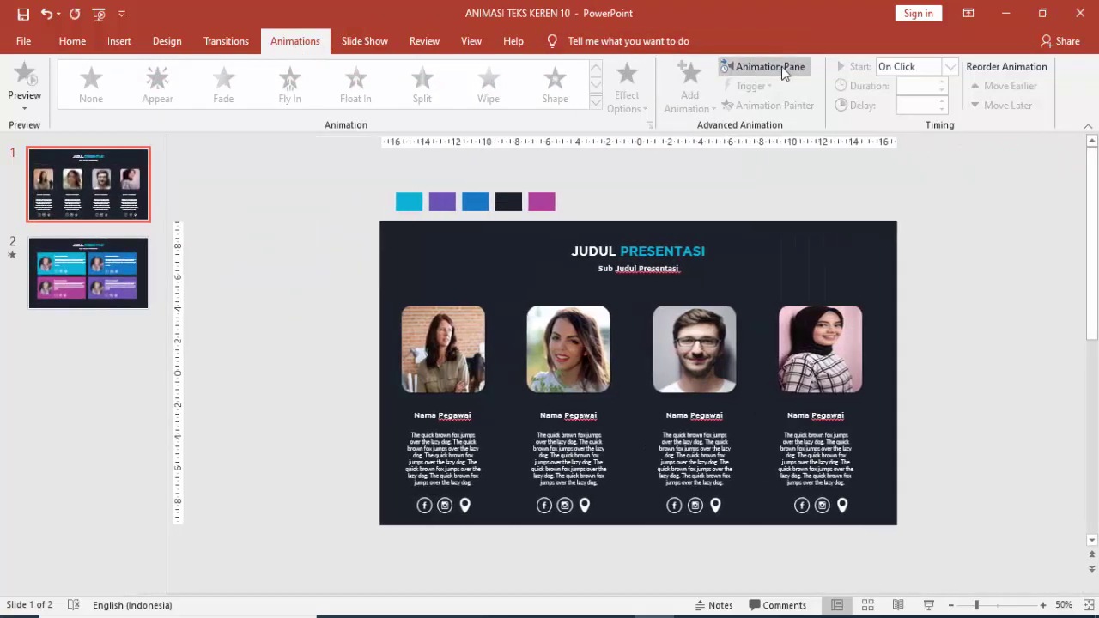
{"action": "left_click", "coordinate": [783, 73]}
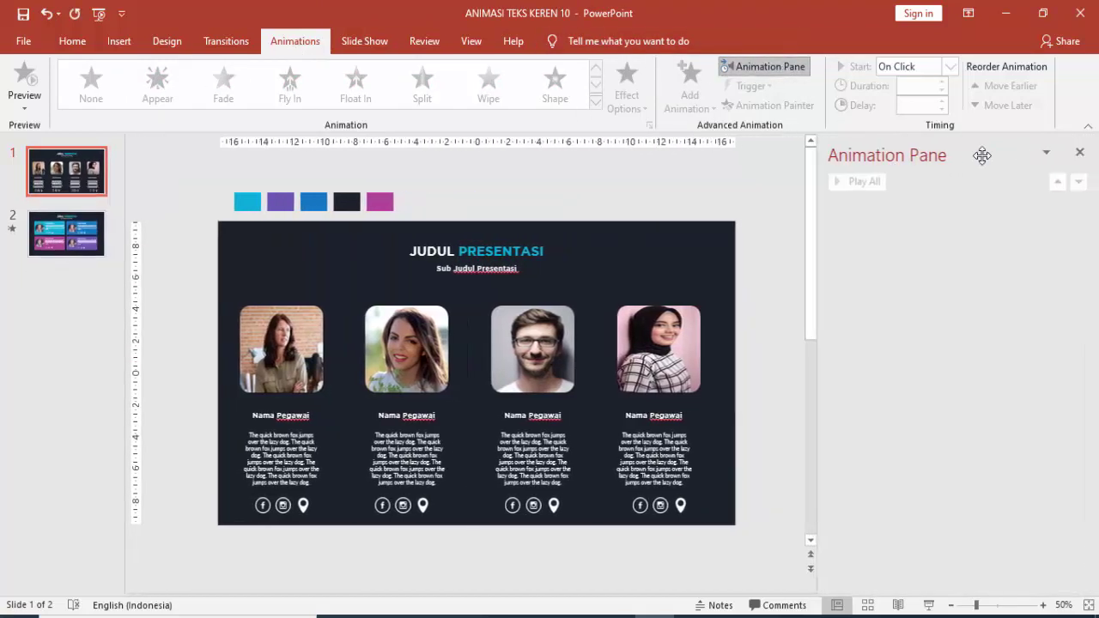
{"action": "left_click", "coordinate": [292, 356]}
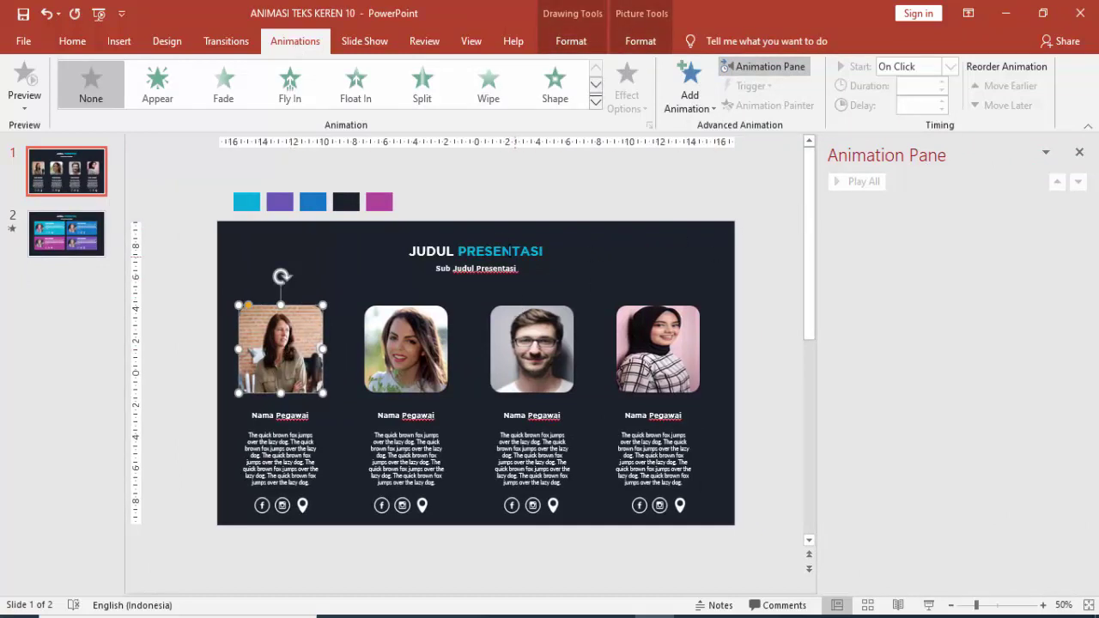
Give the JUDUL PRESENTASI title a Fly In entrance from the top.
{"action": "left_click", "coordinate": [519, 251]}
{"action": "left_click", "coordinate": [688, 88]}
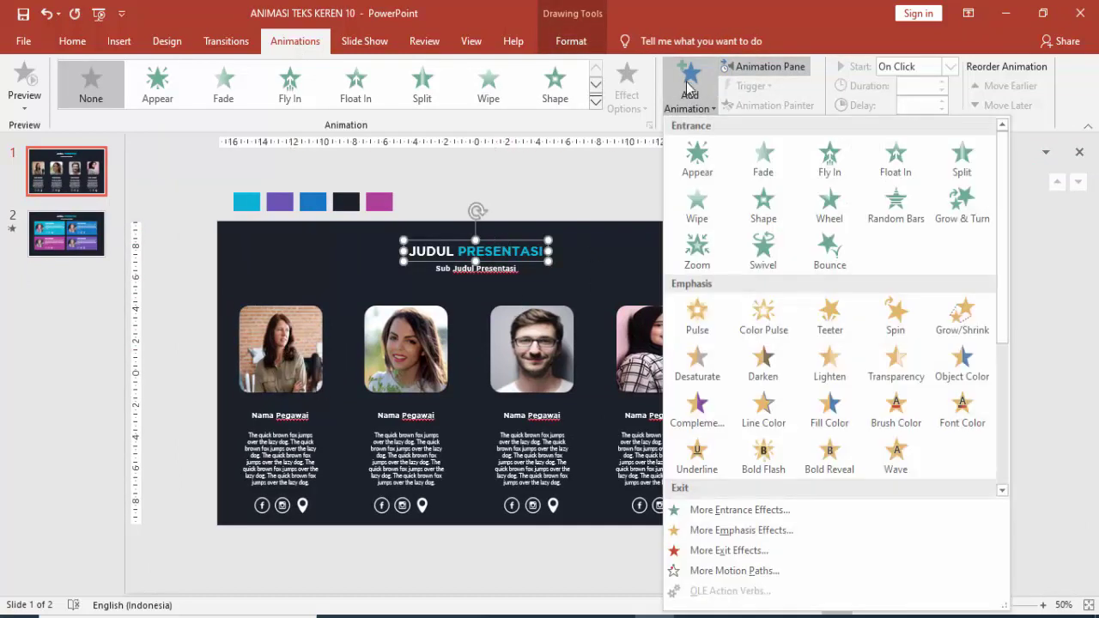
{"action": "left_click", "coordinate": [830, 165]}
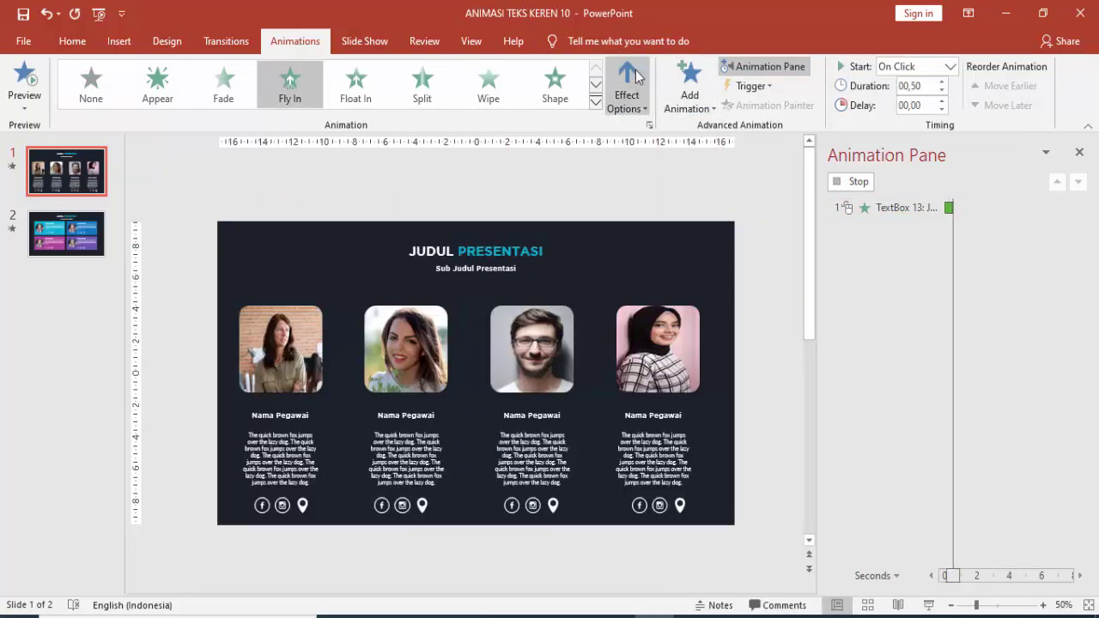
{"action": "left_click", "coordinate": [627, 96]}
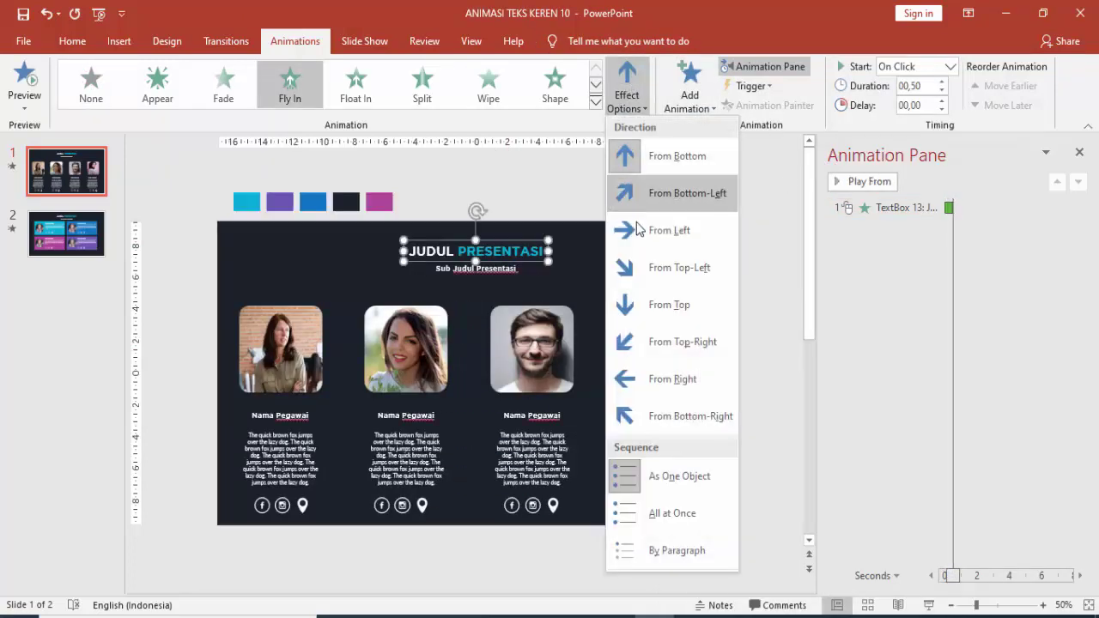
{"action": "left_click", "coordinate": [646, 302]}
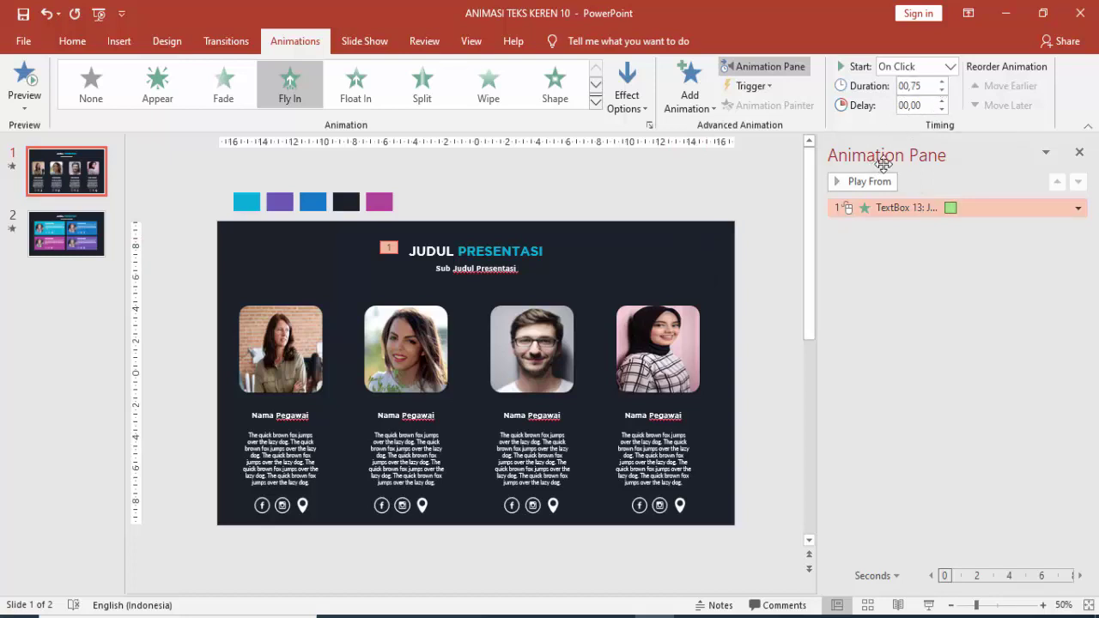
Set the title's Fly In smooth end to 0.52 seconds in its effect settings.
{"action": "double_click", "coordinate": [952, 208]}
{"action": "left_click", "coordinate": [425, 190]}
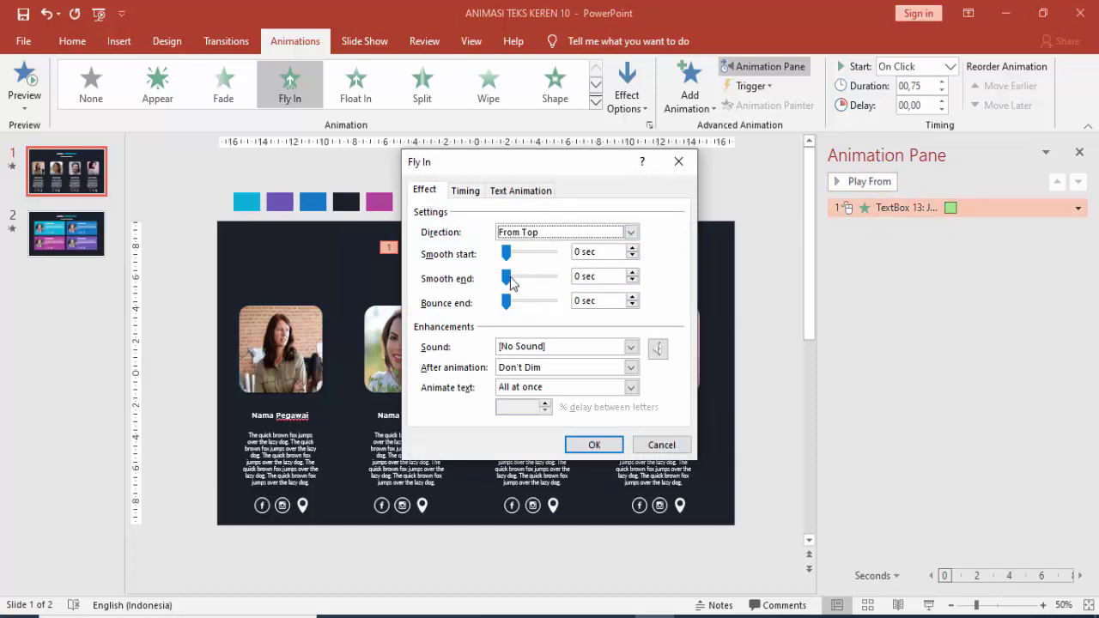
{"action": "left_click_drag", "start_coordinate": [509, 283], "coordinate": [542, 286]}
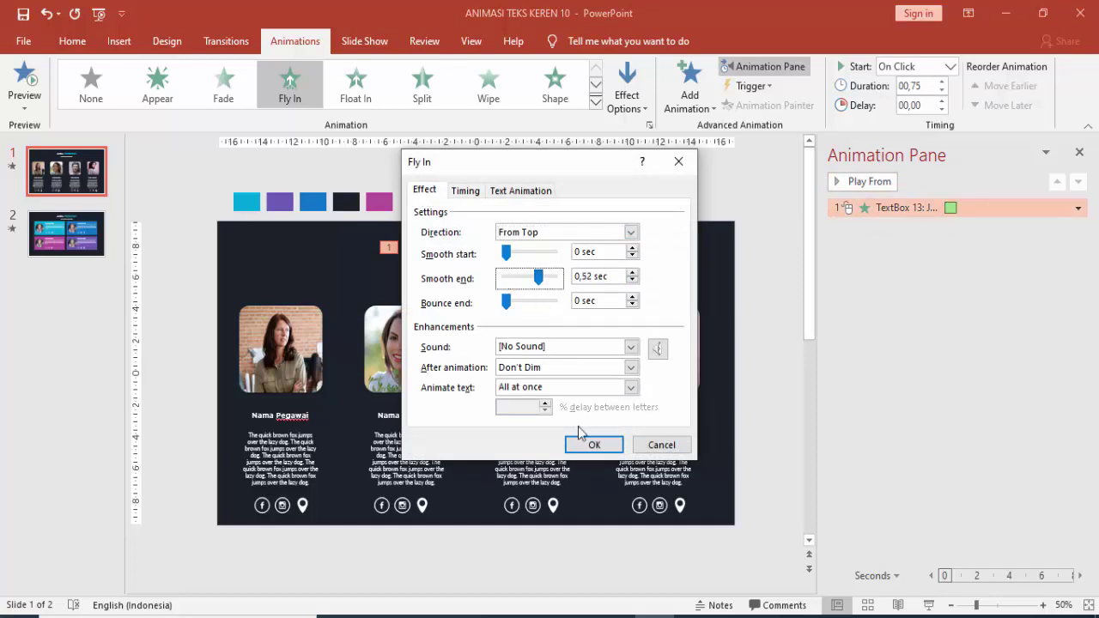
{"action": "left_click", "coordinate": [611, 442]}
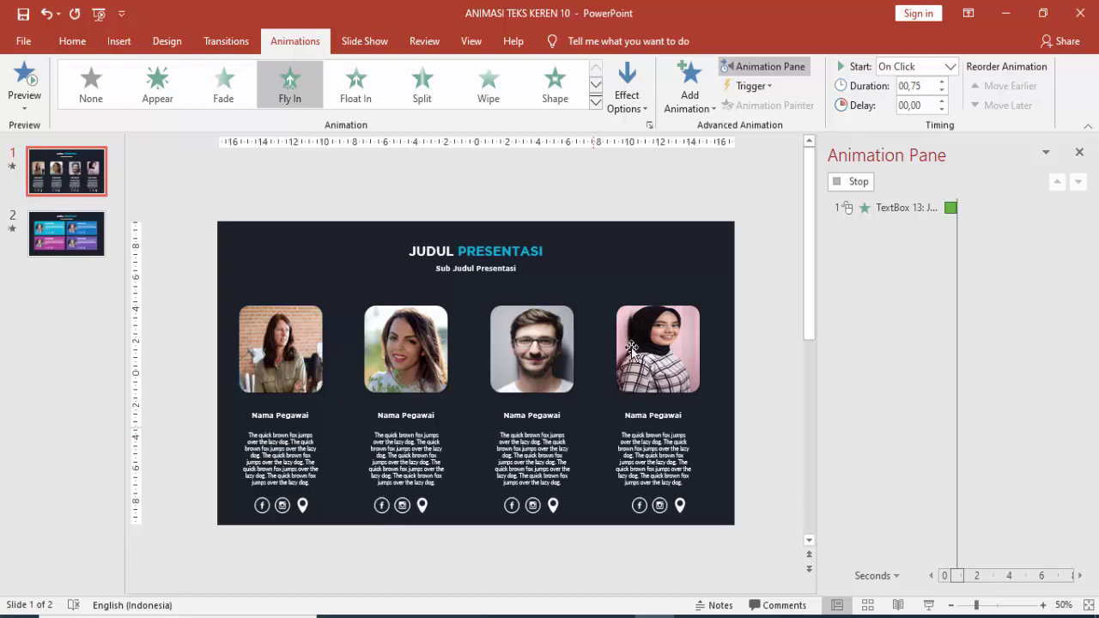
{"action": "left_click", "coordinate": [501, 251]}
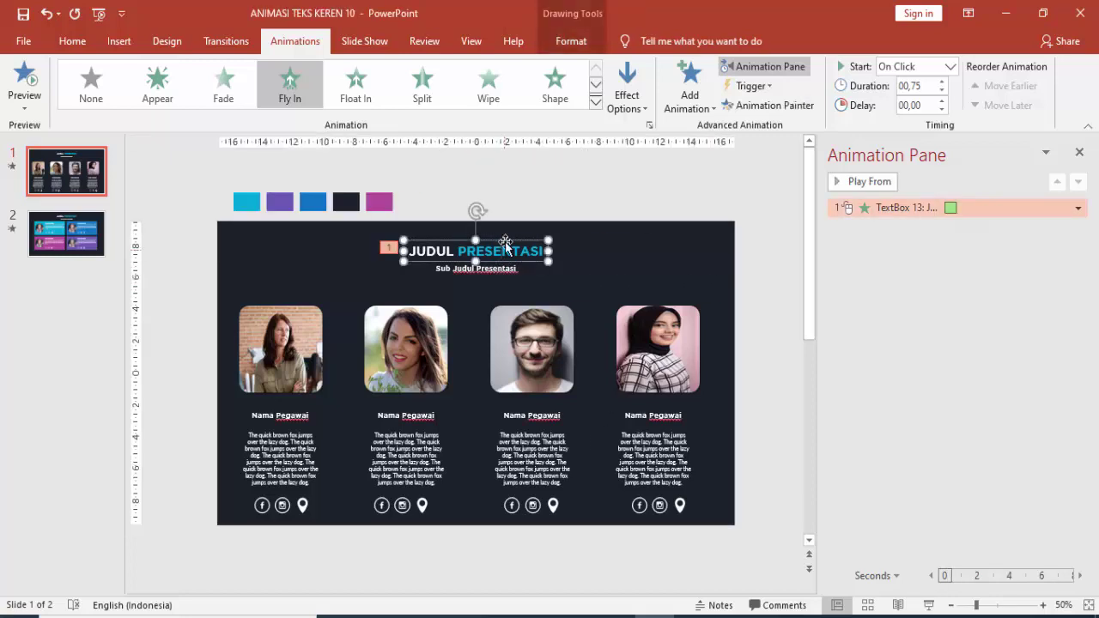
Copy the title's Fly In to the subtitle with Animation Painter, starting With Previous after 0.25 s.
{"action": "left_click", "coordinate": [794, 107]}
{"action": "left_click", "coordinate": [484, 269]}
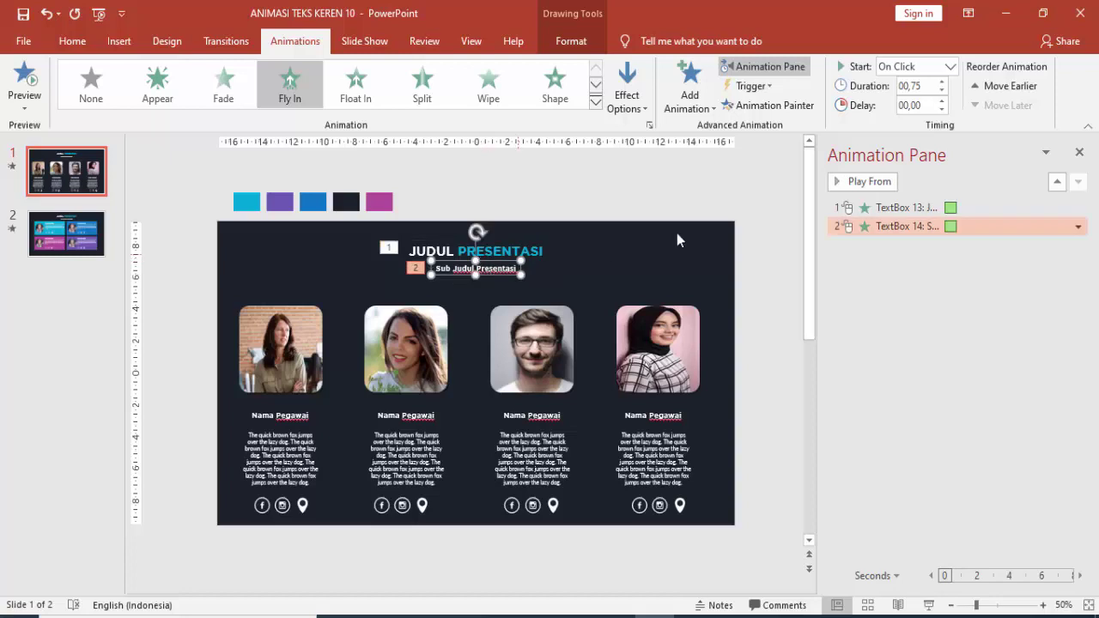
{"action": "left_click", "coordinate": [949, 67]}
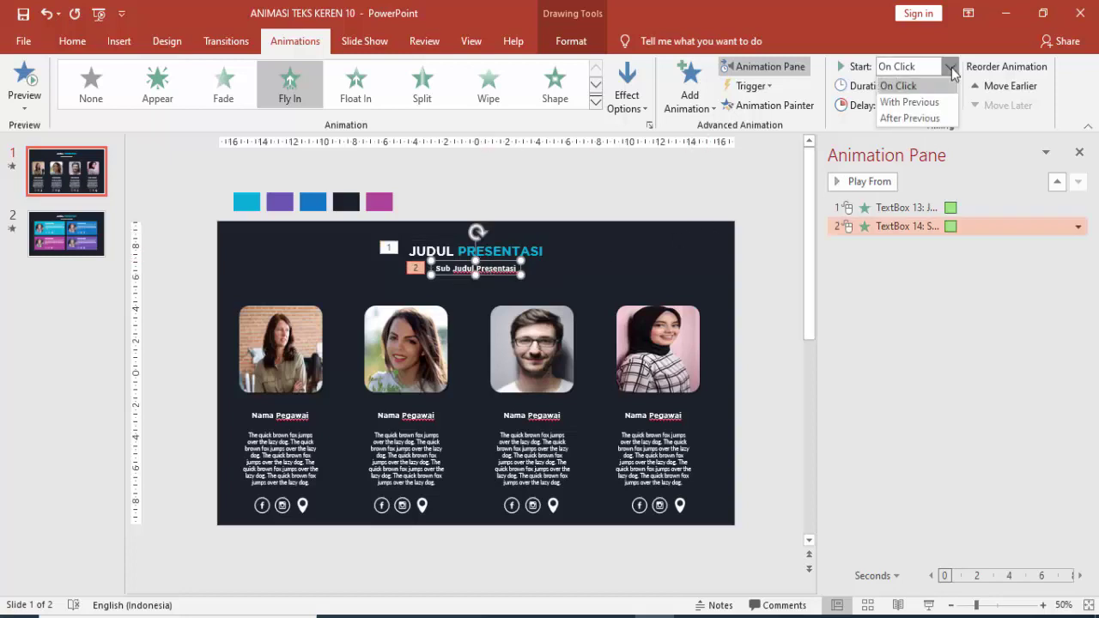
{"action": "left_click", "coordinate": [934, 103]}
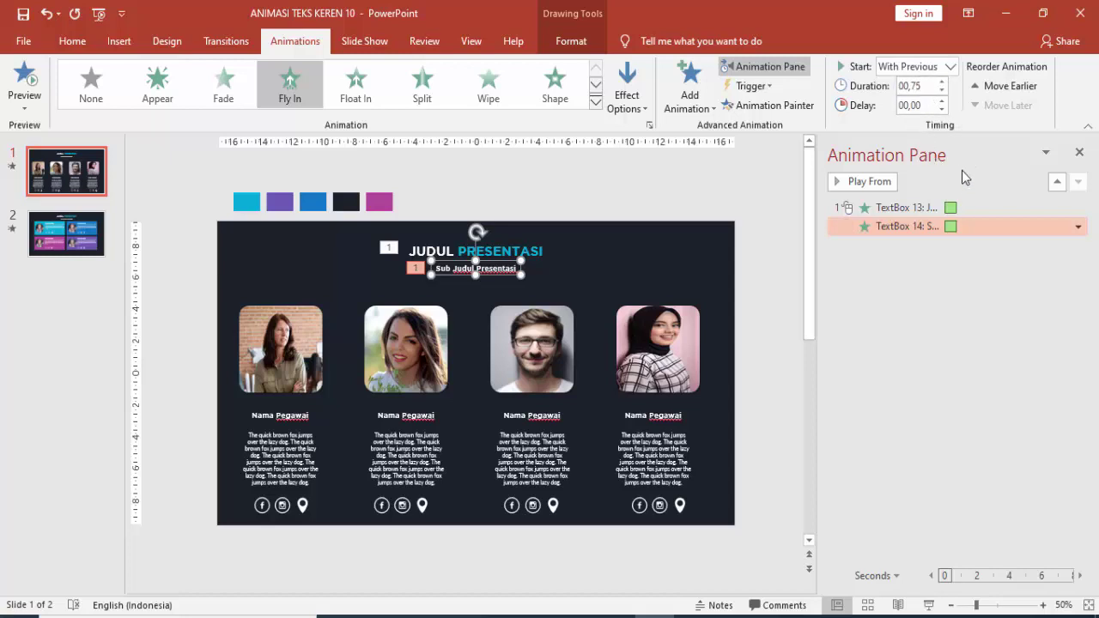
{"action": "left_click", "coordinate": [942, 102]}
Preview the animations from the title onward, then select the first card's photo.
{"action": "left_click", "coordinate": [905, 207]}
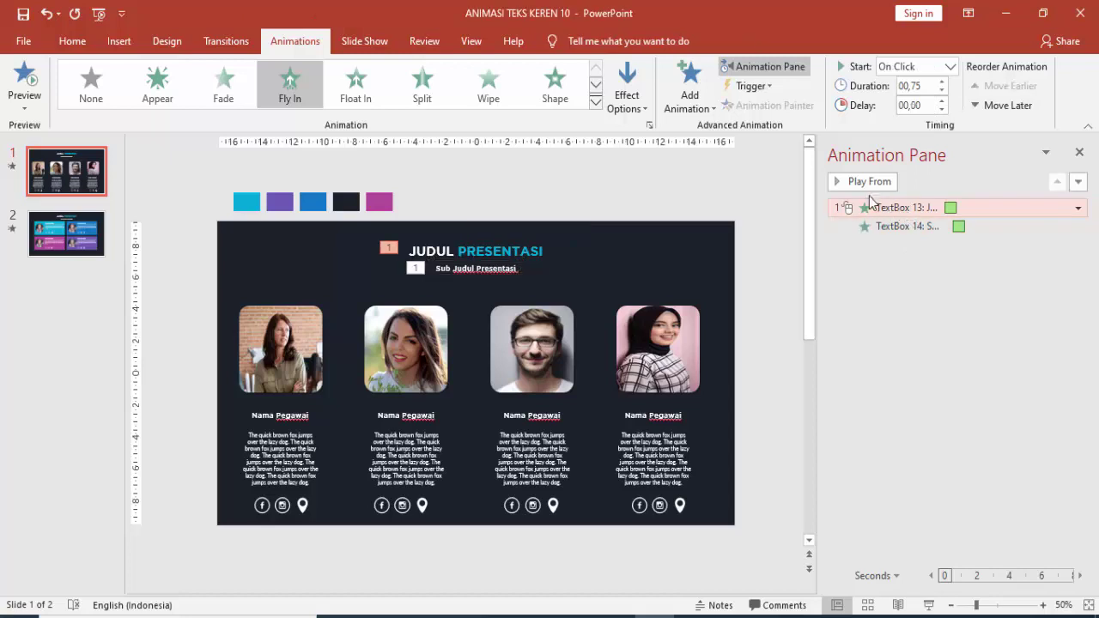
{"action": "left_click", "coordinate": [848, 183]}
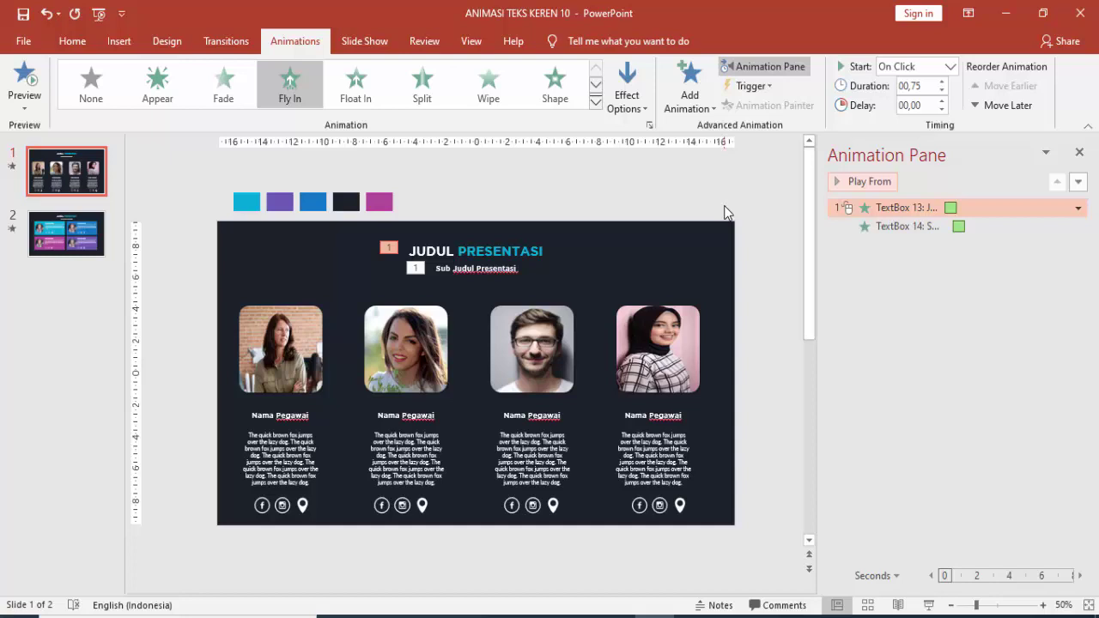
{"action": "left_click", "coordinate": [313, 361]}
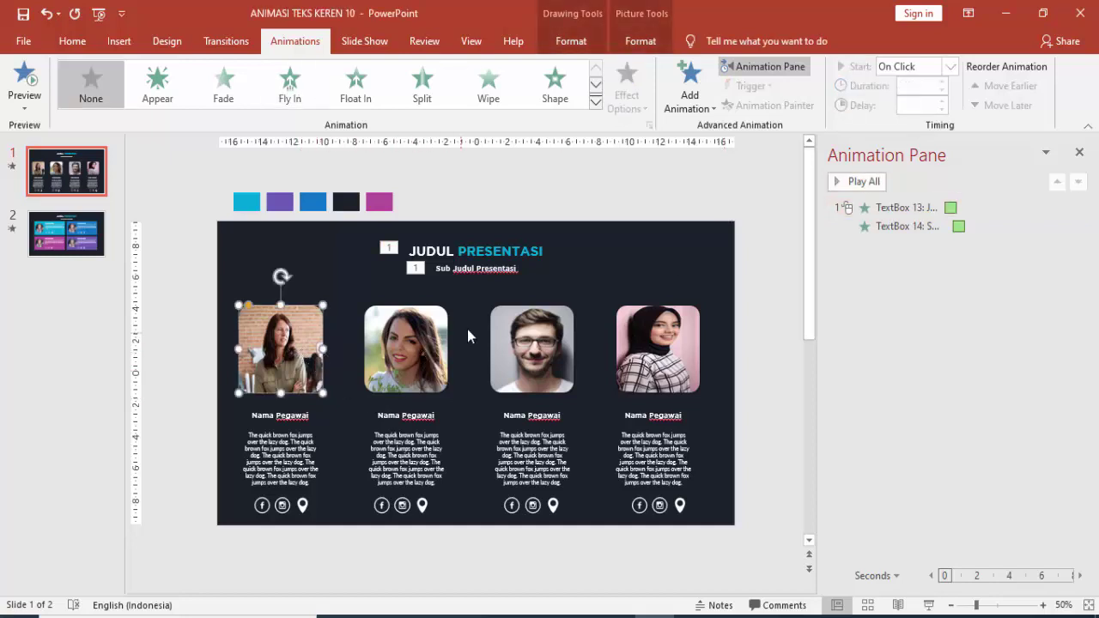
Give the first card's photo a Fly In starting With Previous, delayed 1 second.
{"action": "left_click", "coordinate": [689, 86]}
{"action": "left_click", "coordinate": [824, 164]}
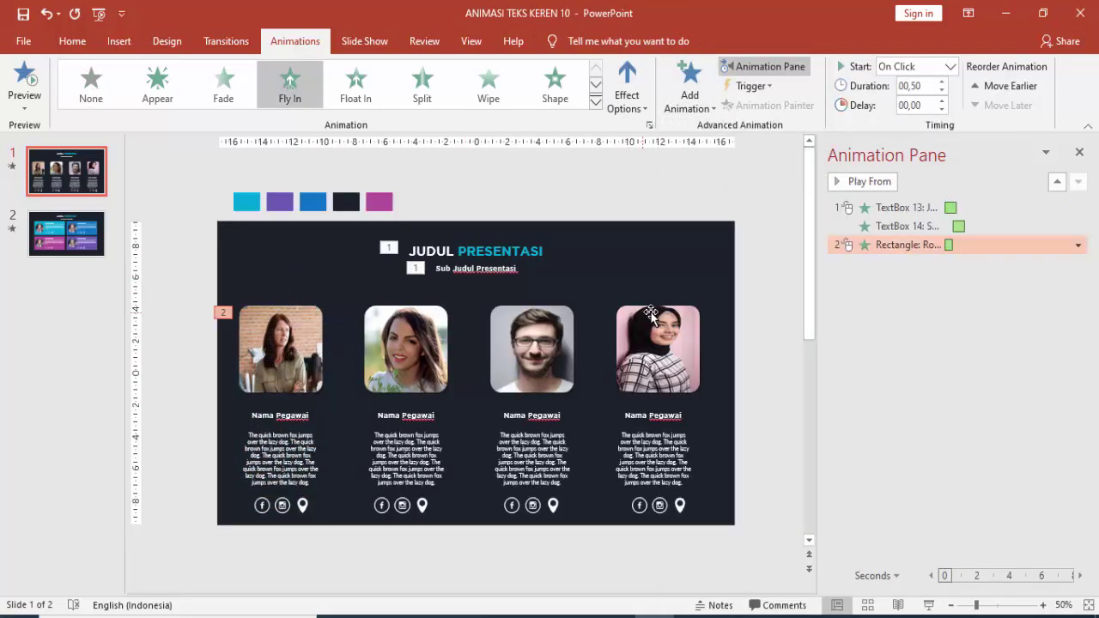
{"action": "left_click", "coordinate": [949, 66]}
{"action": "left_click", "coordinate": [908, 102]}
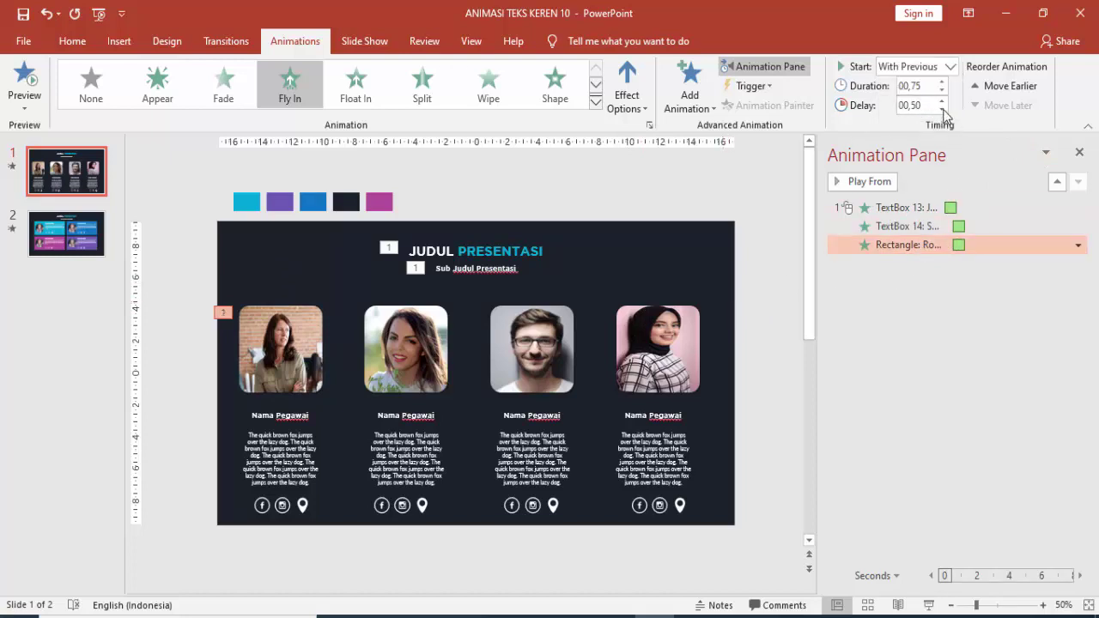
{"action": "left_click", "coordinate": [941, 101]}
Set the photo's Fly In smooth end to 0.45 seconds.
{"action": "left_click", "coordinate": [299, 419]}
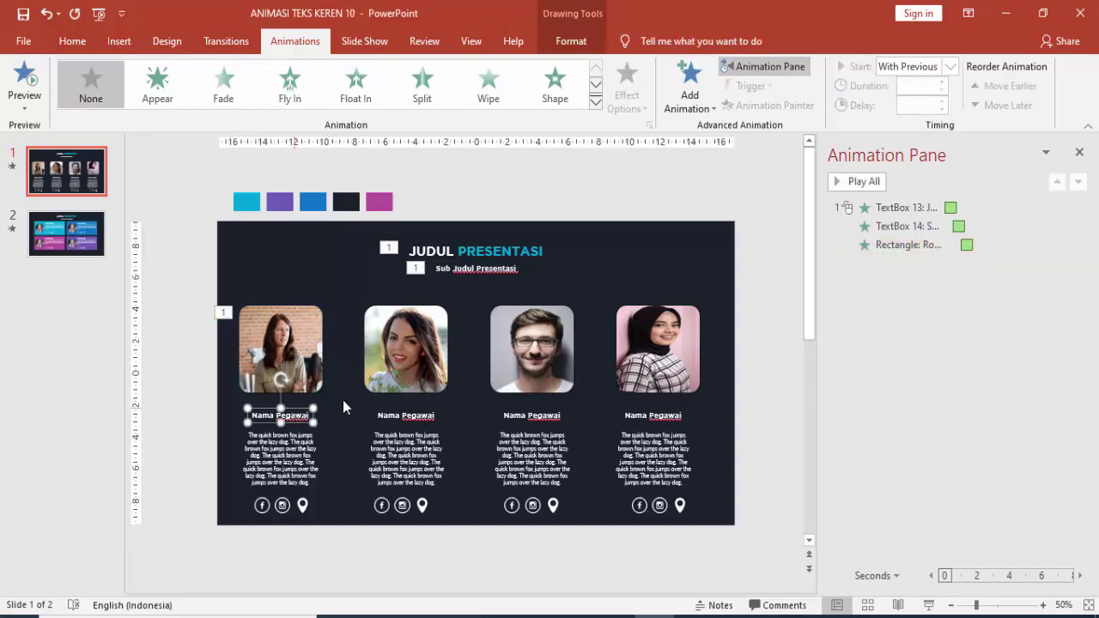
{"action": "left_click", "coordinate": [320, 360]}
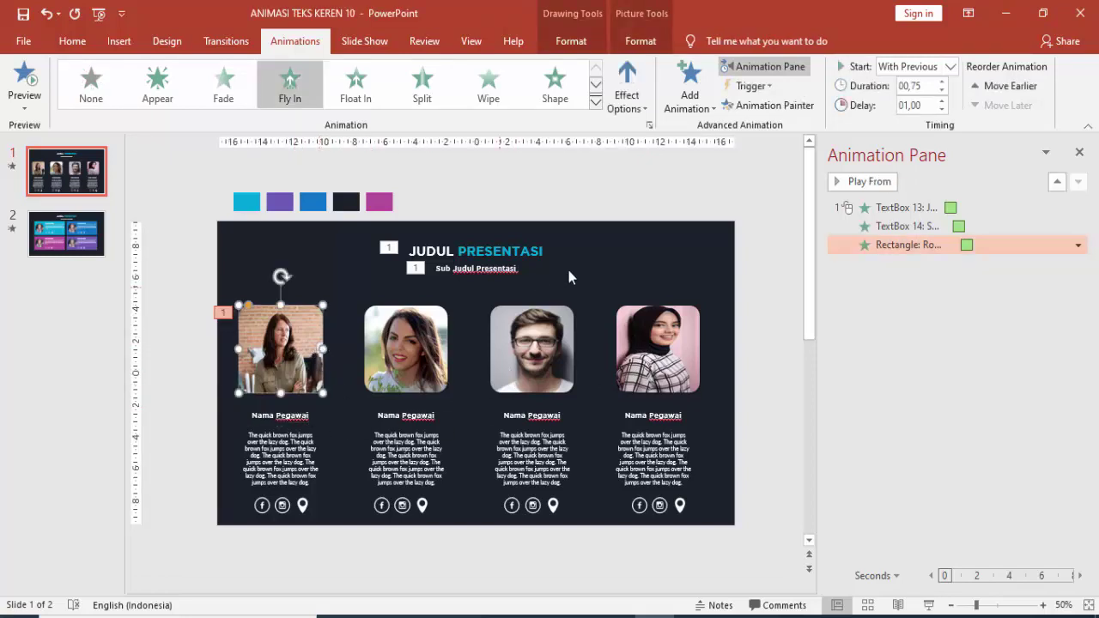
{"action": "double_click", "coordinate": [966, 245]}
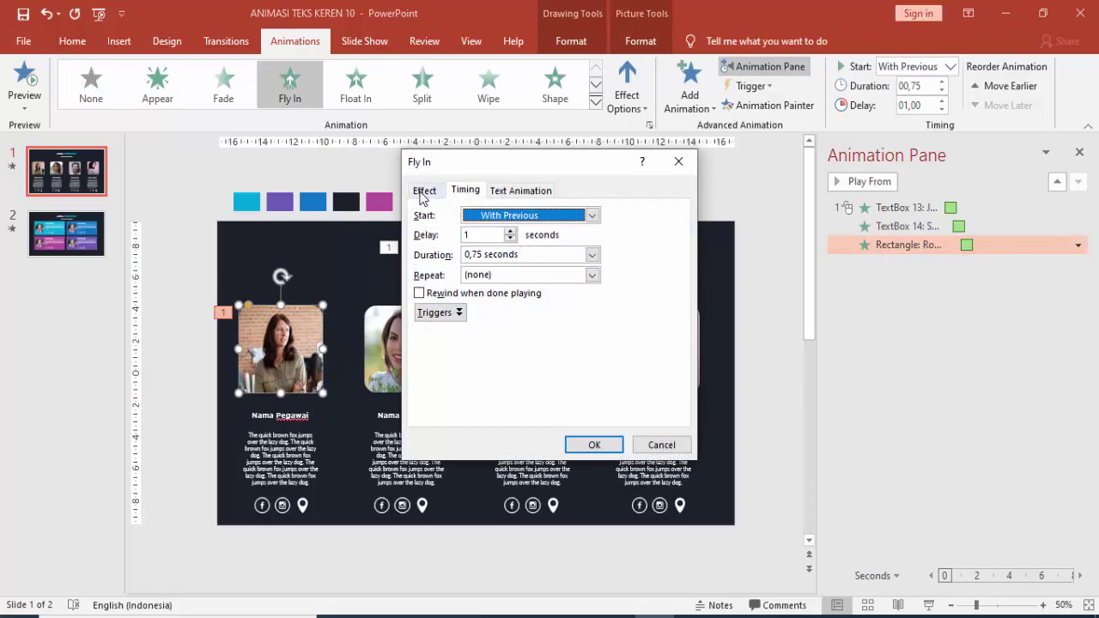
{"action": "left_click", "coordinate": [422, 192]}
{"action": "left_click_drag", "start_coordinate": [505, 278], "coordinate": [530, 292]}
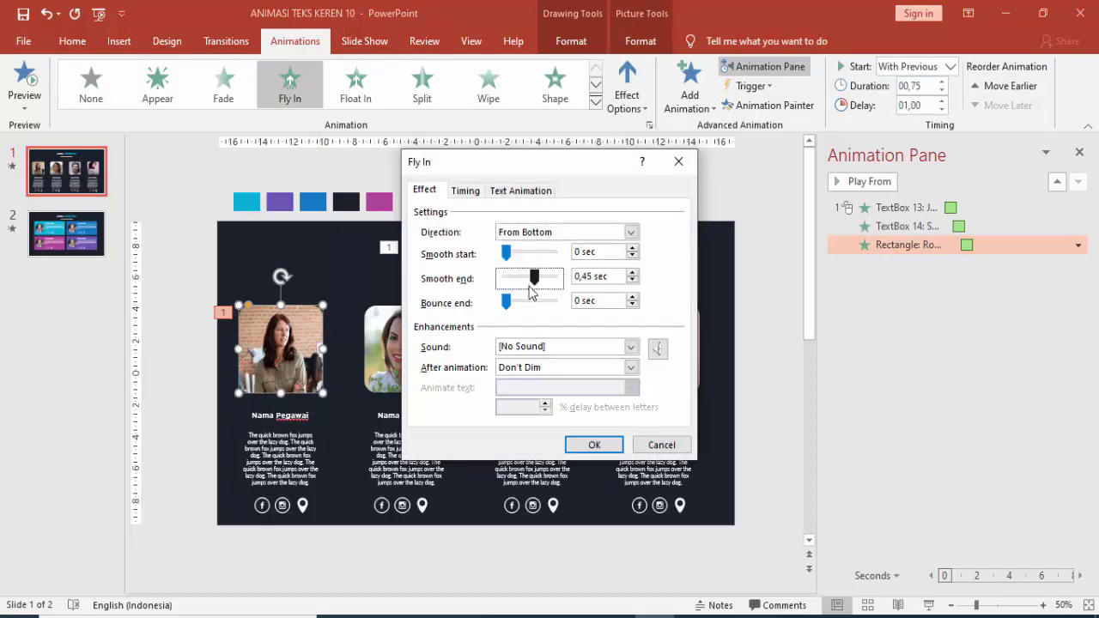
{"action": "left_click", "coordinate": [594, 444]}
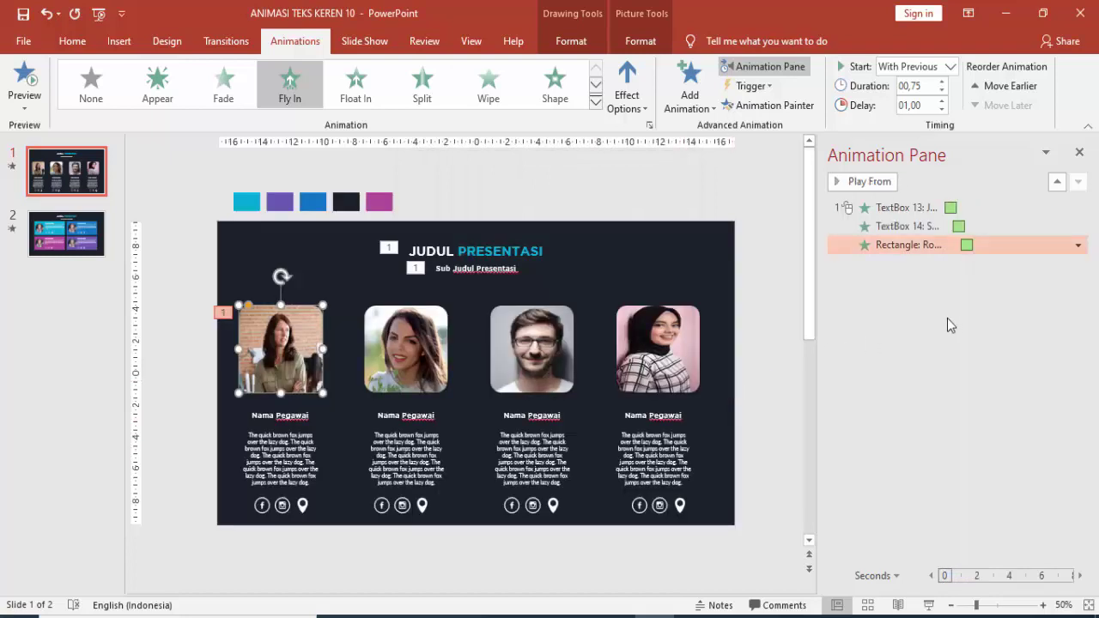
Paint the photo's Fly In onto the name, body text and icons, delayed 1.25, 1.5 and 1.75 s.
{"action": "left_click", "coordinate": [738, 107]}
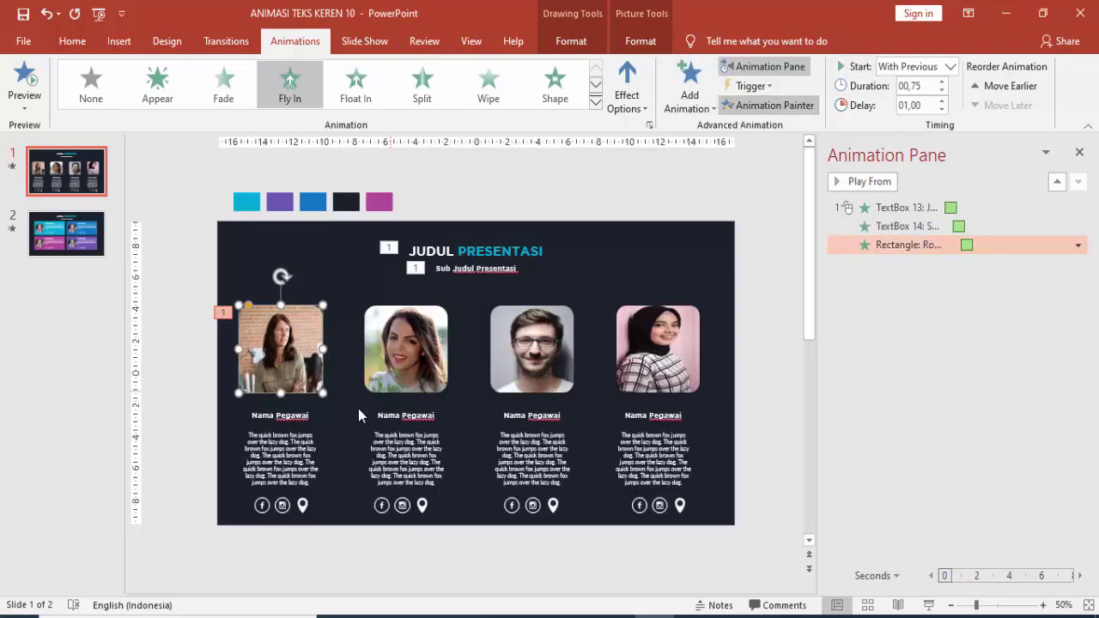
{"action": "left_click", "coordinate": [298, 419]}
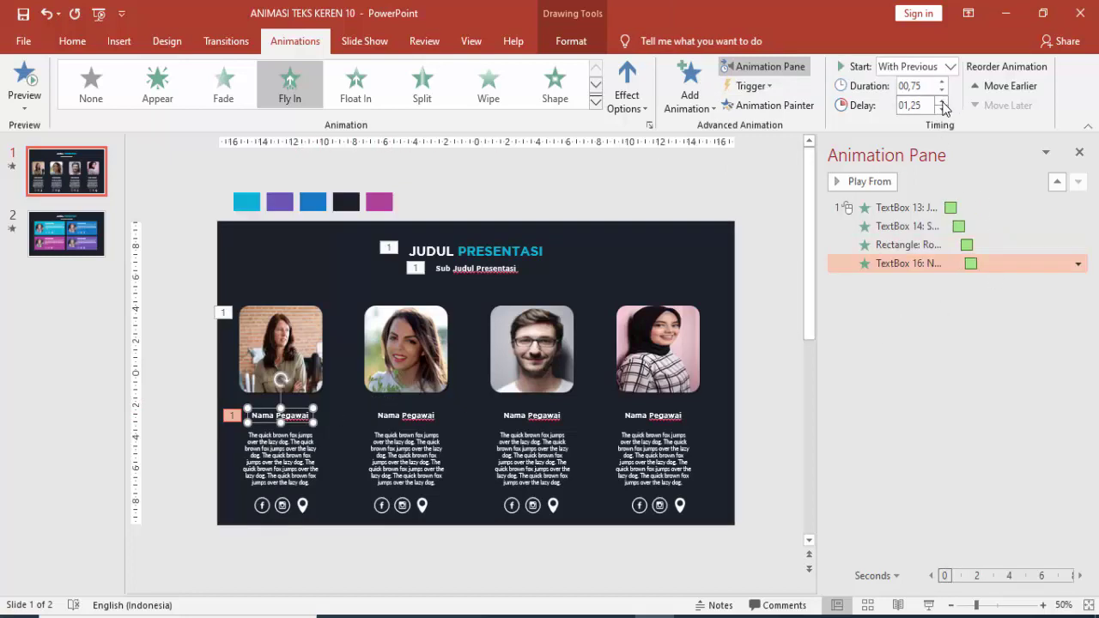
{"action": "left_click", "coordinate": [768, 105]}
{"action": "left_click", "coordinate": [292, 461]}
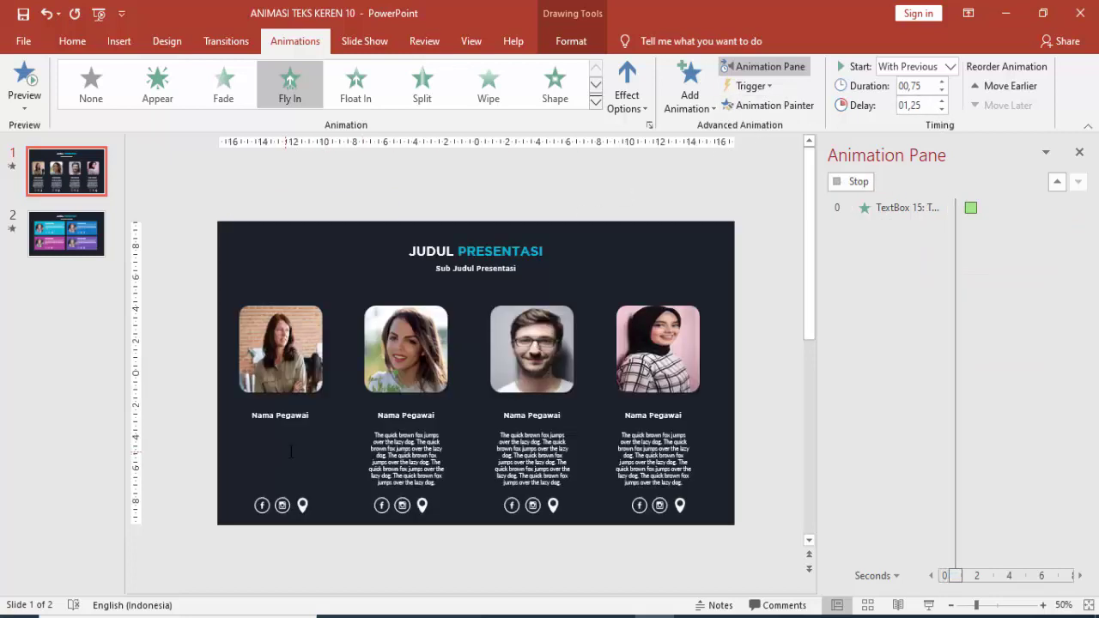
{"action": "left_click", "coordinate": [940, 101]}
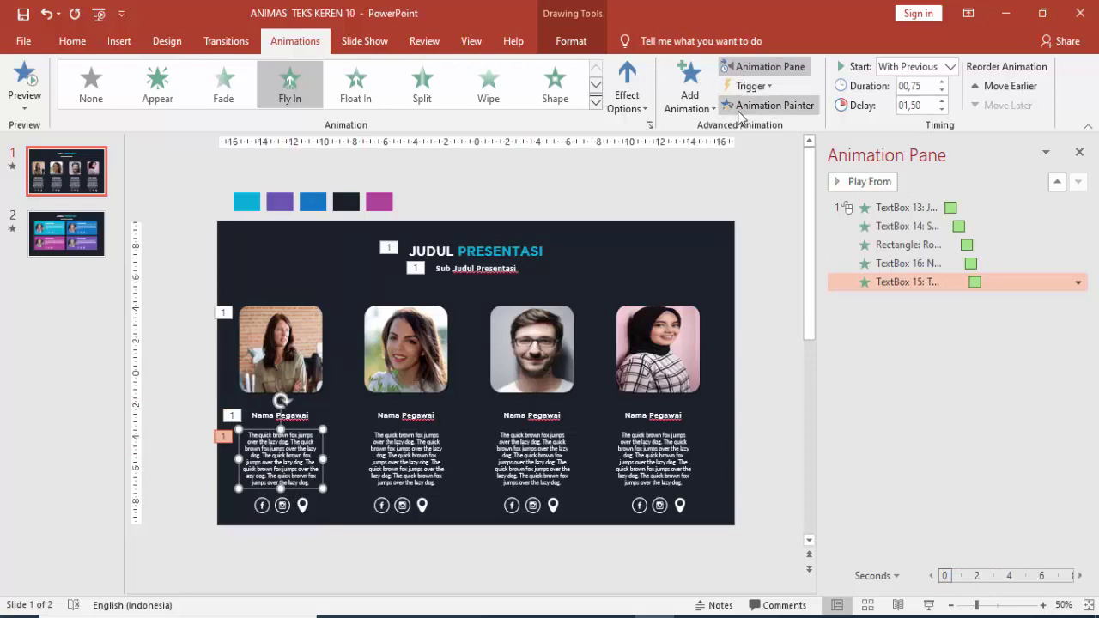
{"action": "left_click", "coordinate": [744, 106]}
{"action": "left_click", "coordinate": [282, 508]}
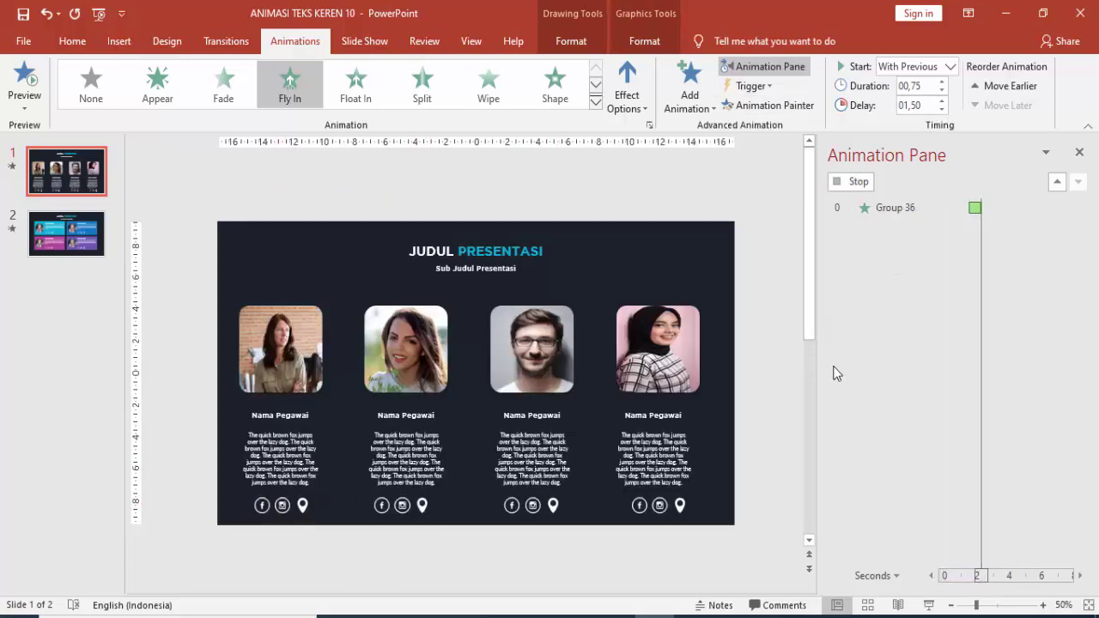
{"action": "left_click", "coordinate": [940, 100]}
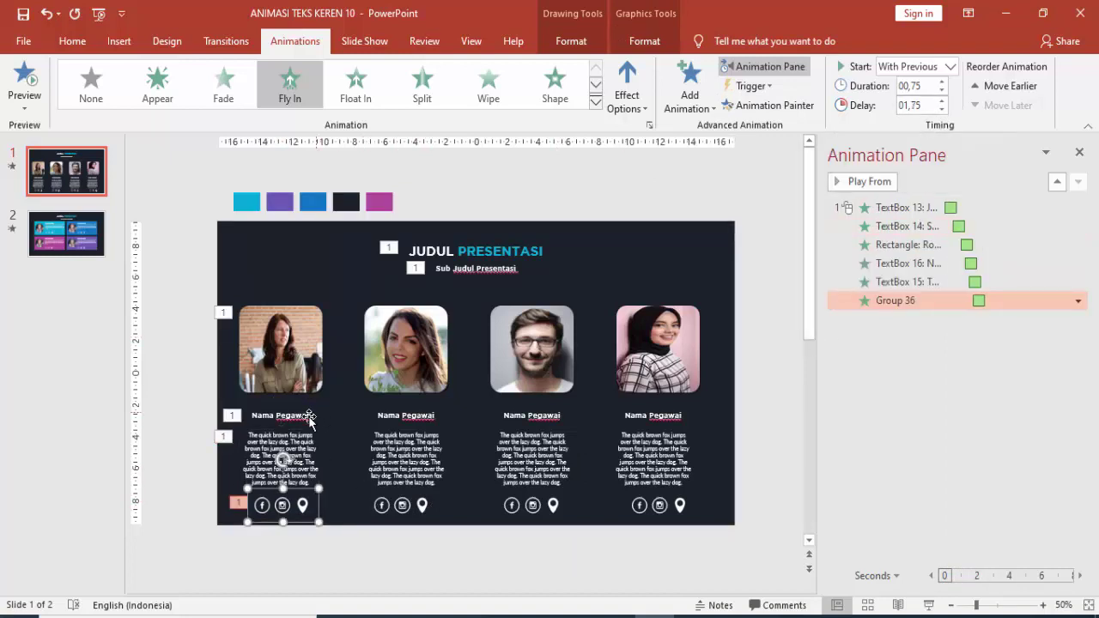
Preview the first card's animations and check the name, body text and icon delays.
{"action": "left_click", "coordinate": [900, 244]}
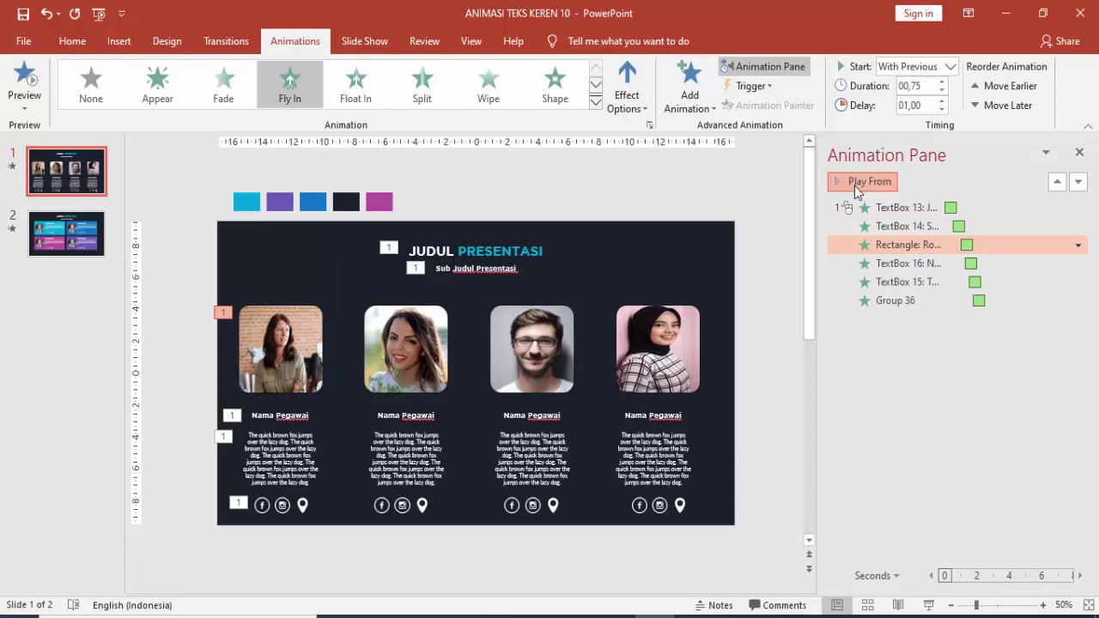
{"action": "left_click", "coordinate": [854, 183]}
{"action": "left_click", "coordinate": [287, 419]}
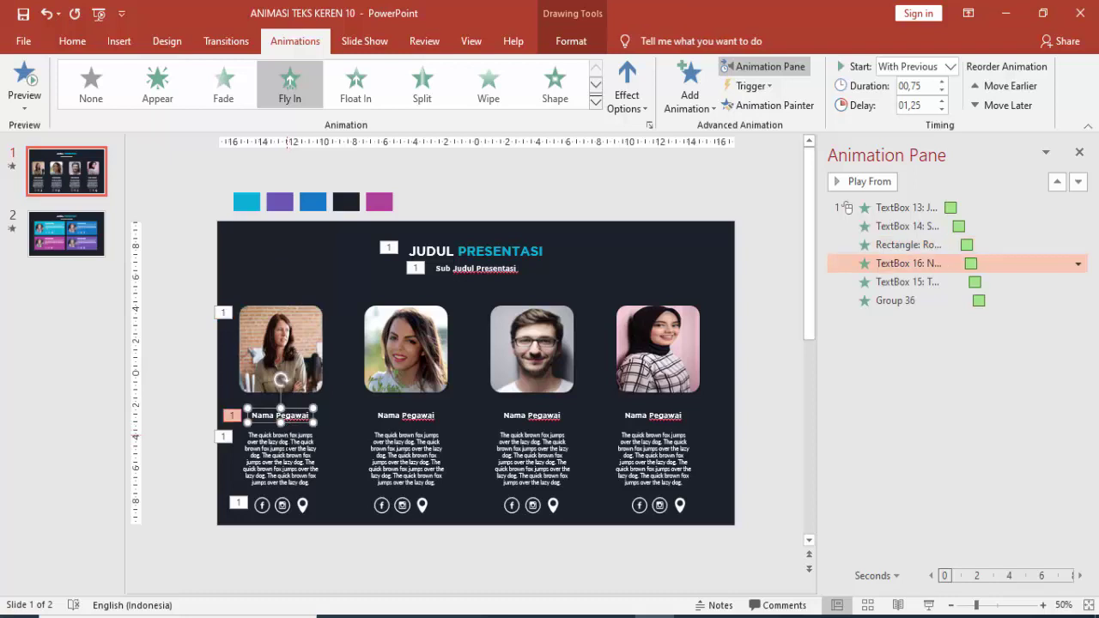
{"action": "left_click", "coordinate": [292, 435]}
{"action": "left_click", "coordinate": [293, 508]}
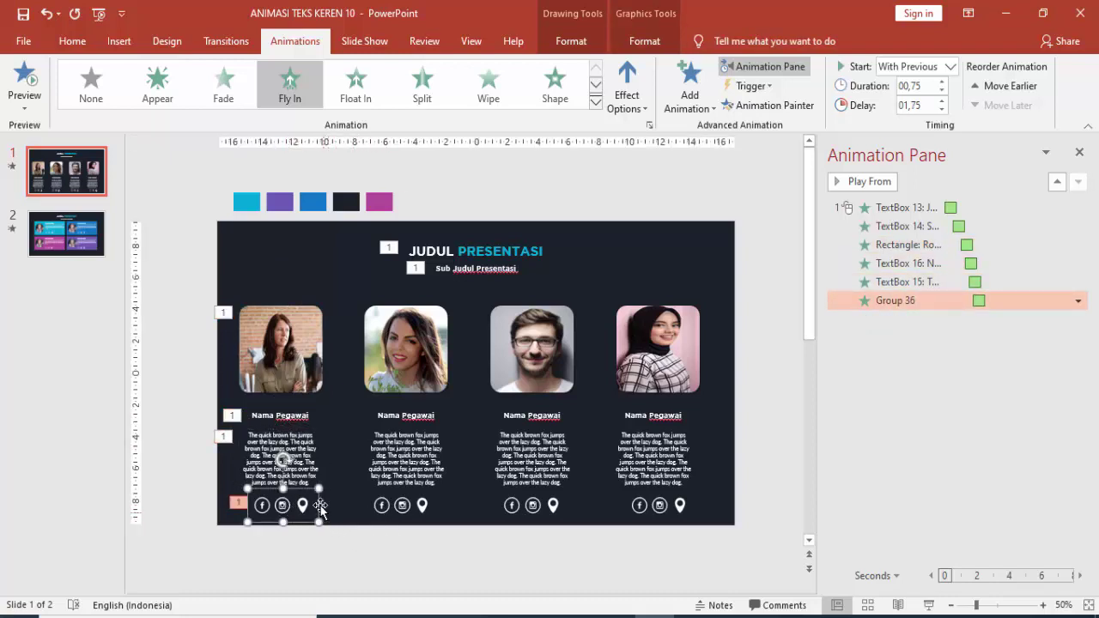
{"action": "left_click_drag", "start_coordinate": [319, 508], "coordinate": [316, 508]}
{"action": "left_click", "coordinate": [309, 476]}
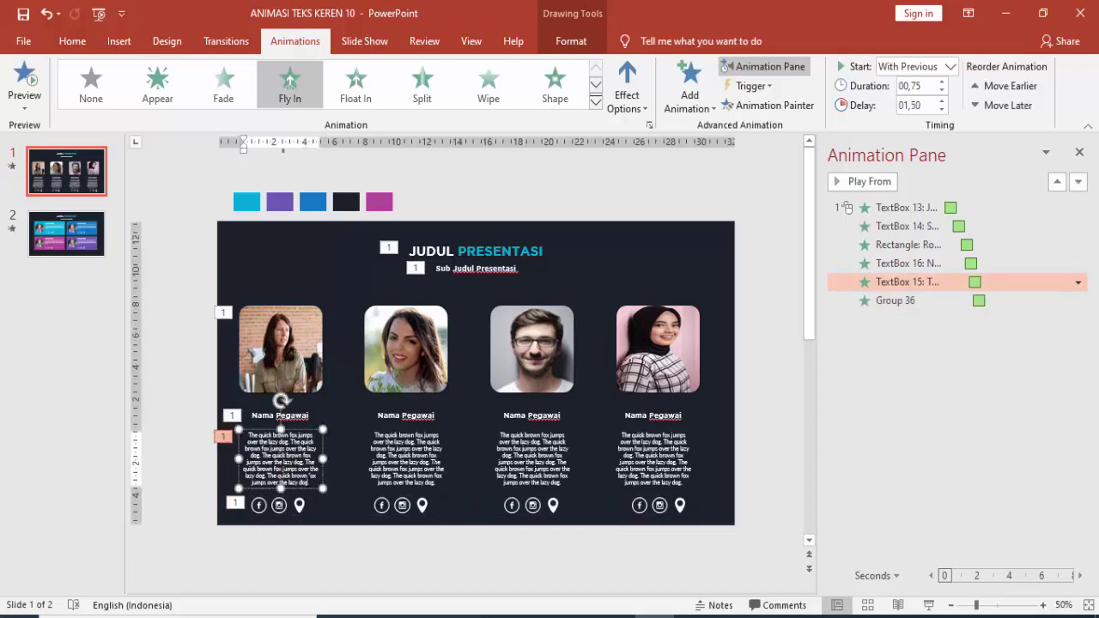
Copy the first photo's Fly In onto the second card's photo and increase its delay.
{"action": "left_click", "coordinate": [309, 374]}
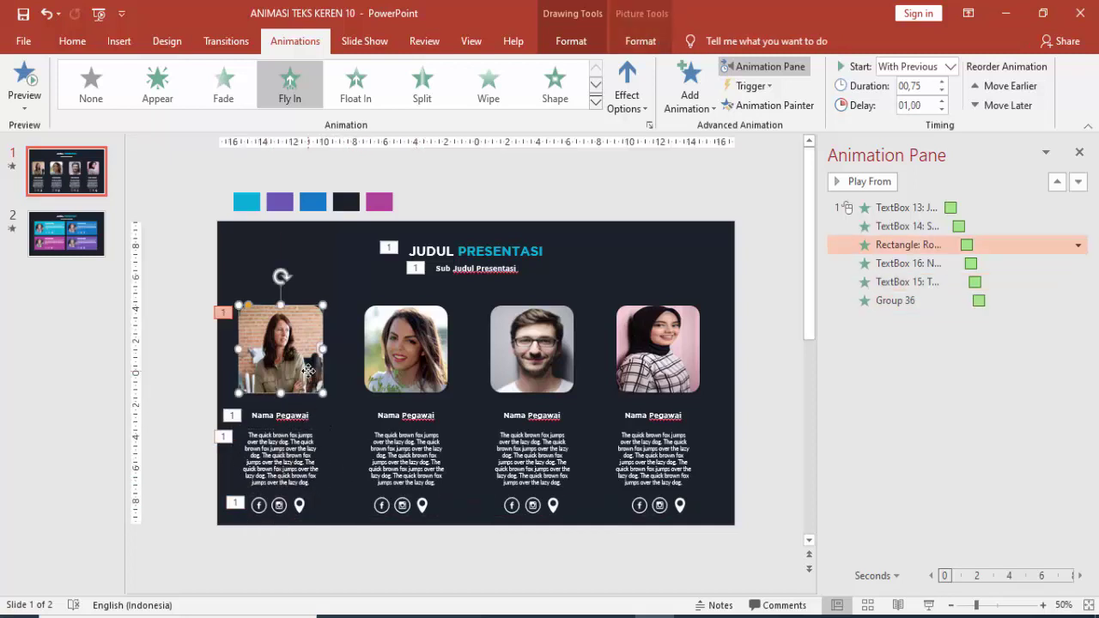
{"action": "left_click", "coordinate": [740, 105]}
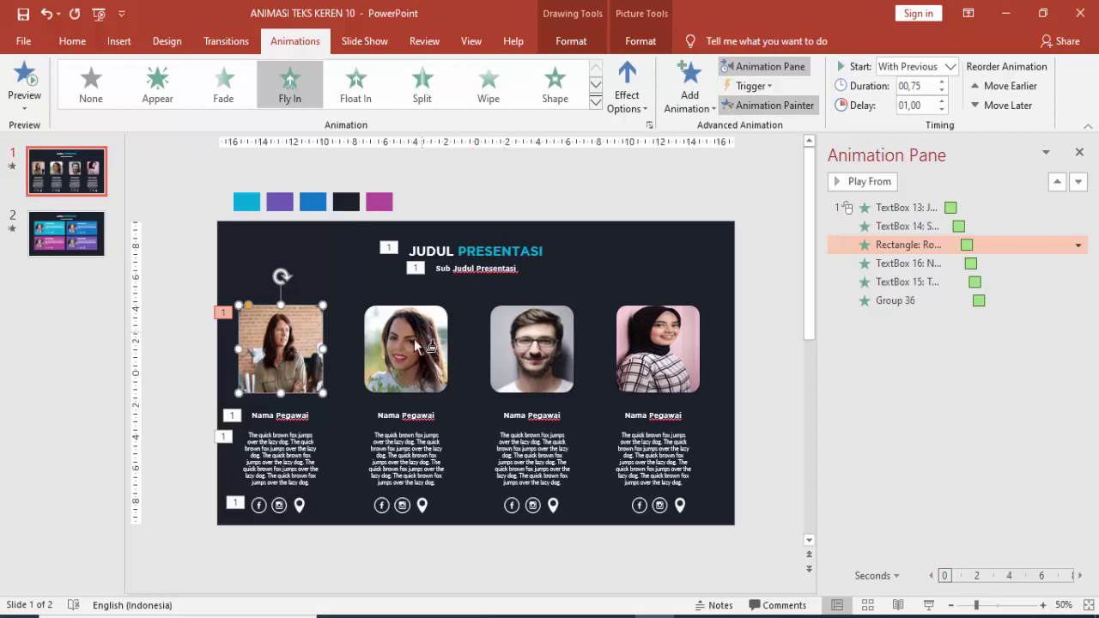
{"action": "left_click", "coordinate": [412, 343]}
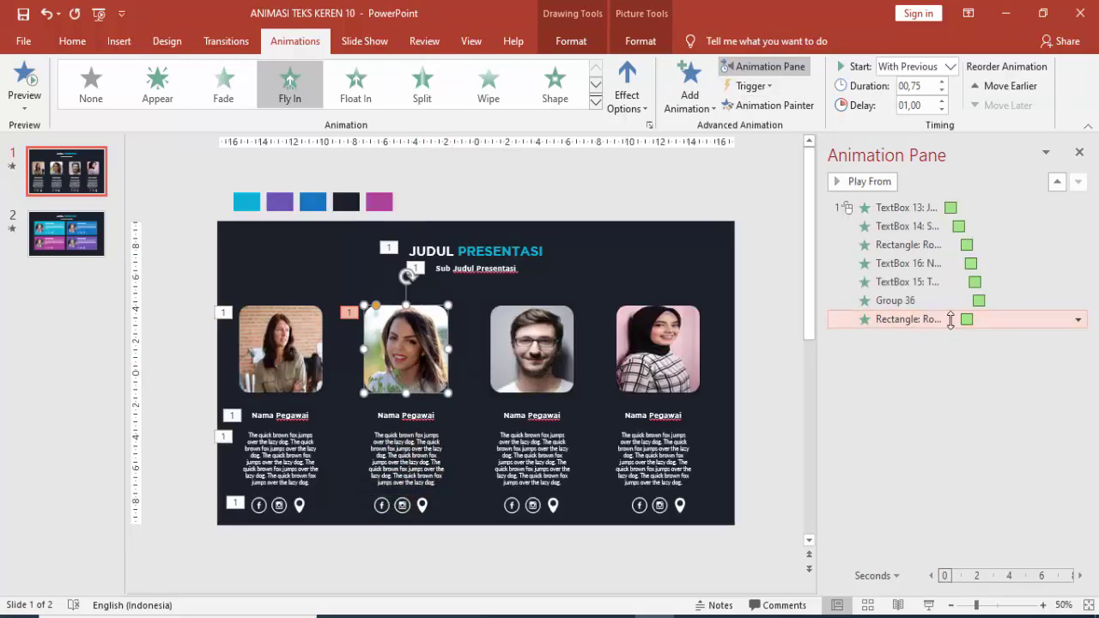
{"action": "left_click", "coordinate": [299, 510]}
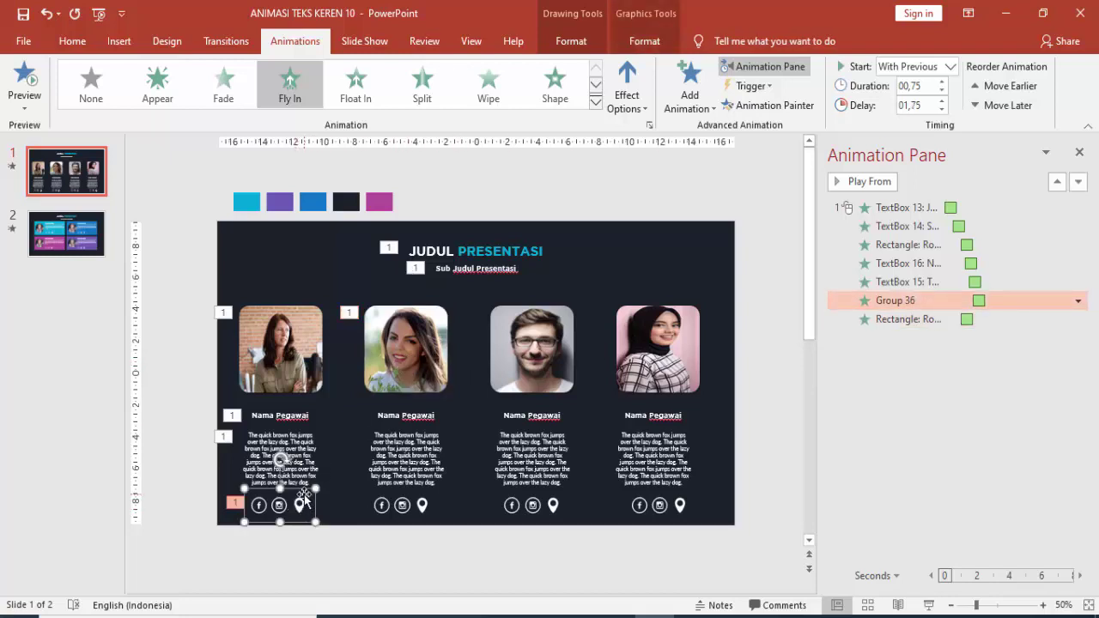
{"action": "left_click", "coordinate": [413, 344]}
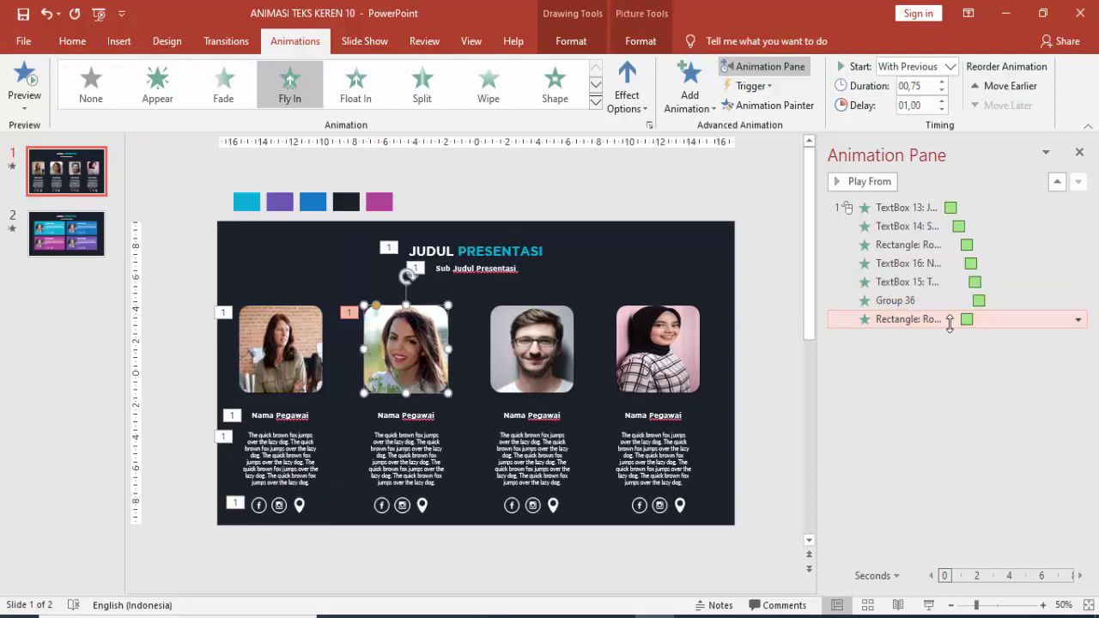
{"action": "left_click", "coordinate": [942, 100]}
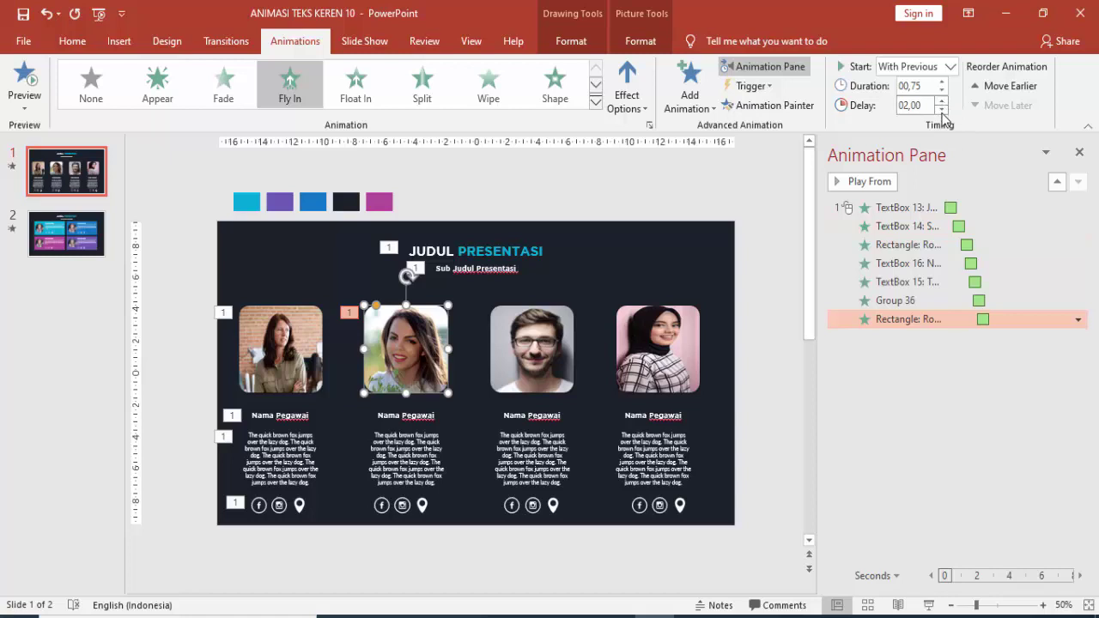
Paint the Fly In onto the second card's name, description and icons, and the third photo.
{"action": "left_click", "coordinate": [767, 105]}
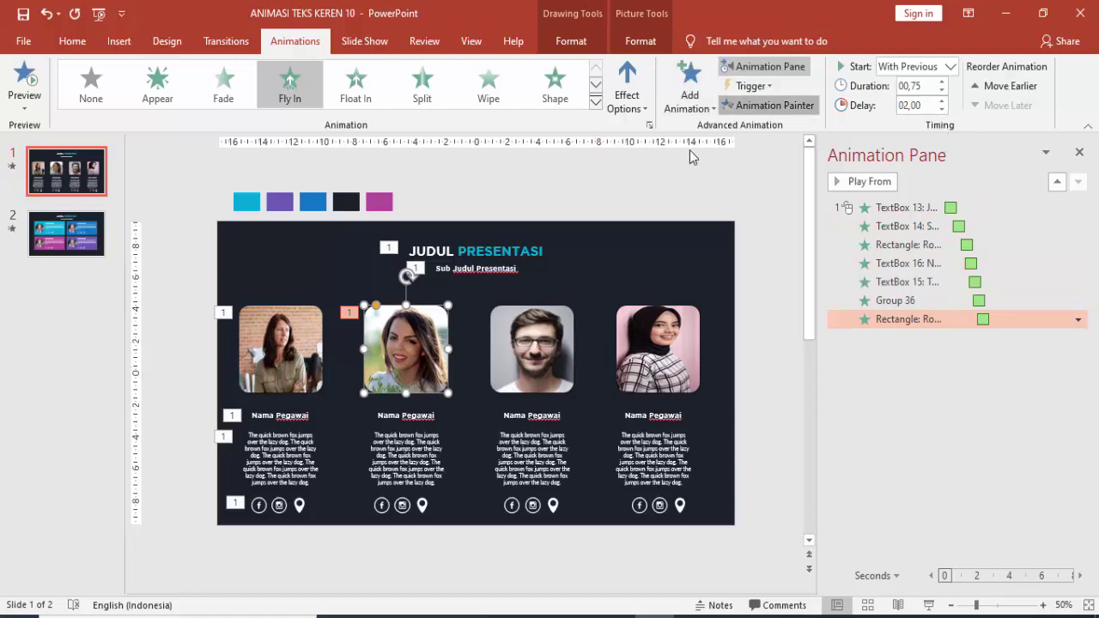
{"action": "left_click", "coordinate": [421, 415]}
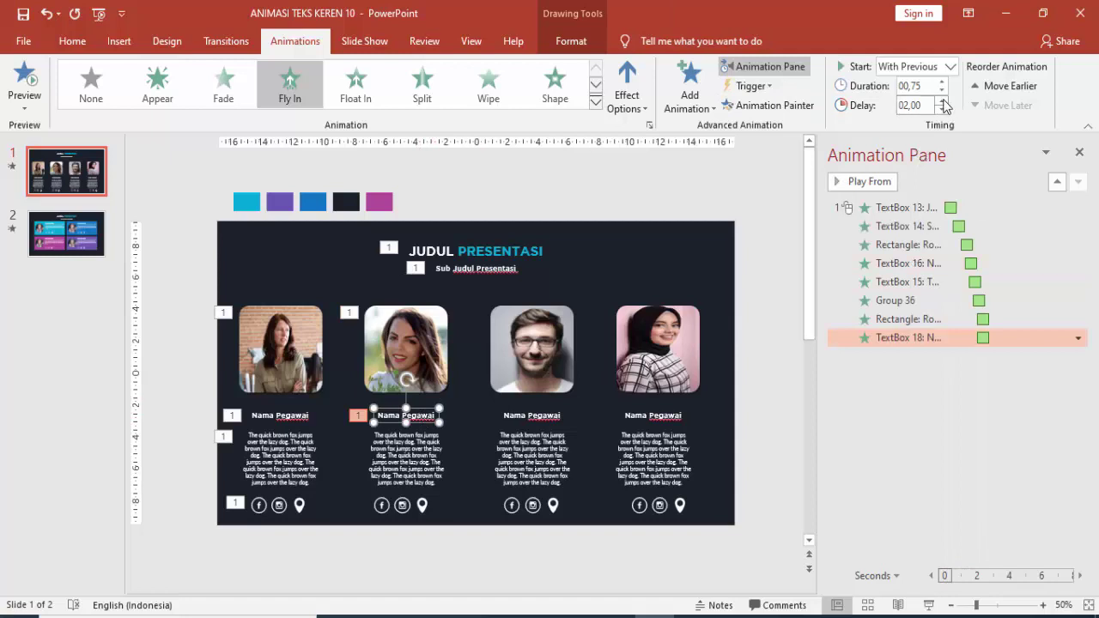
{"action": "left_click", "coordinate": [768, 105]}
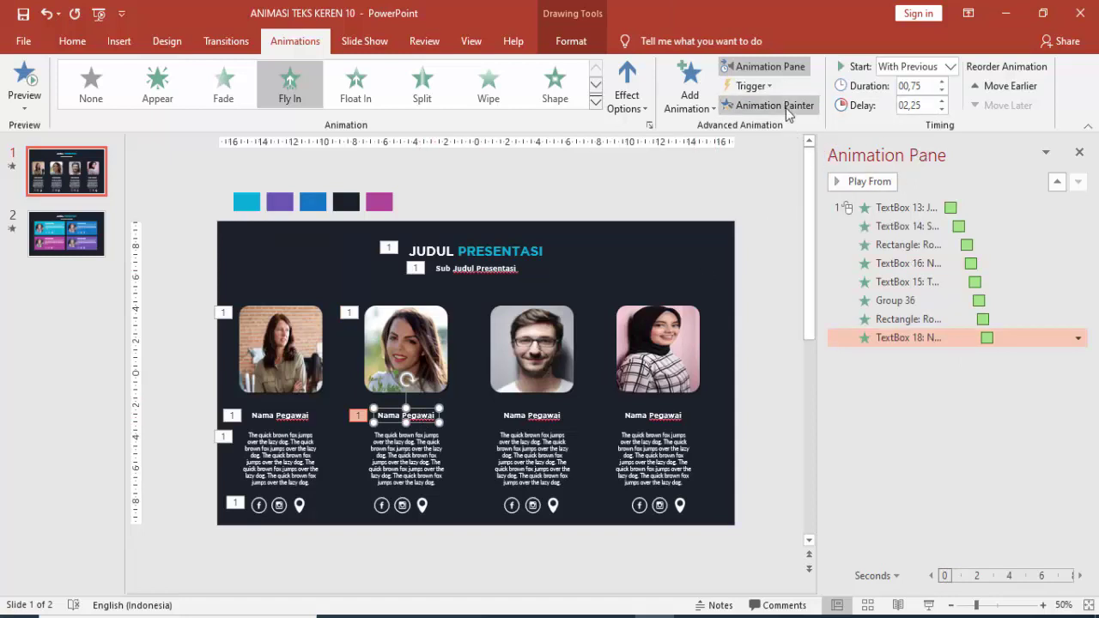
{"action": "left_click", "coordinate": [407, 461]}
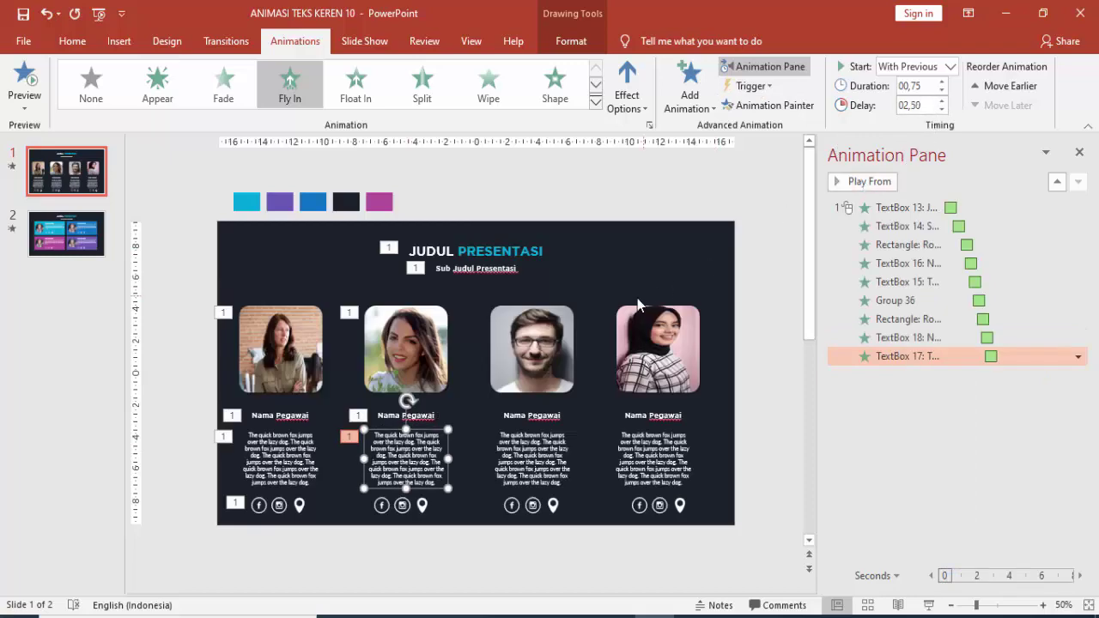
{"action": "left_click", "coordinate": [767, 105]}
{"action": "left_click", "coordinate": [399, 510]}
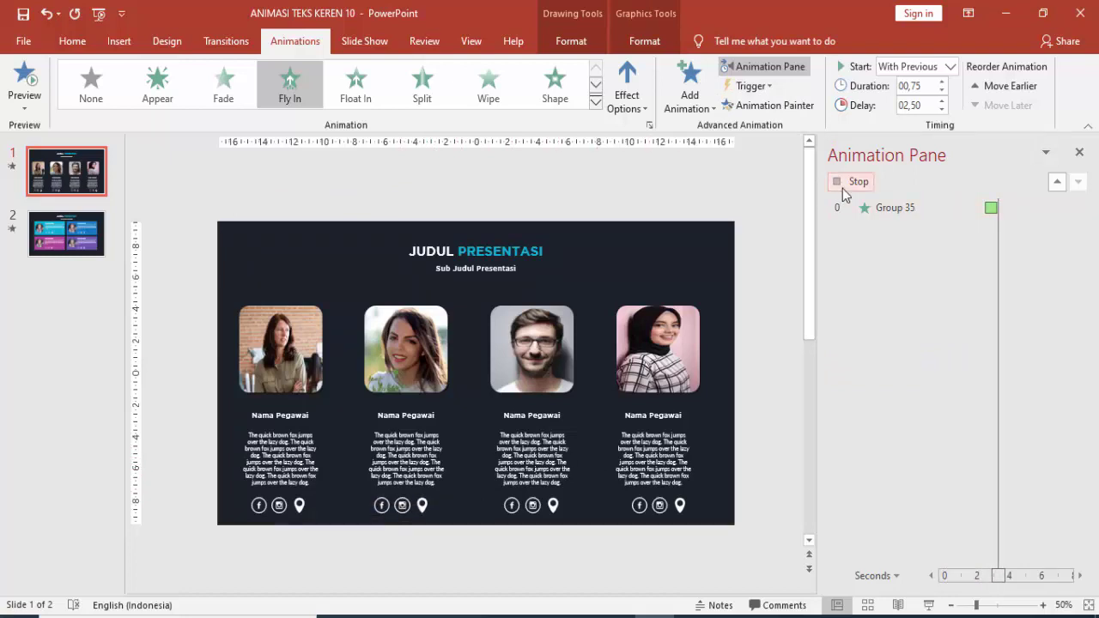
{"action": "left_click", "coordinate": [755, 104]}
{"action": "left_click", "coordinate": [546, 348]}
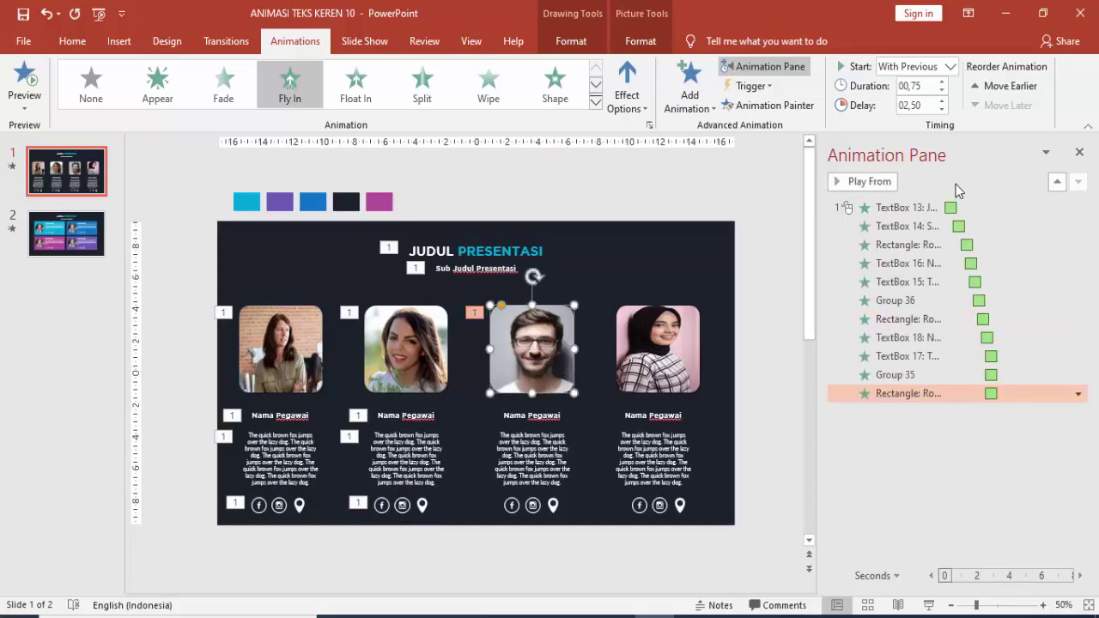
Increase the delays of the second card's icons and the third card's photo.
{"action": "left_click", "coordinate": [961, 376]}
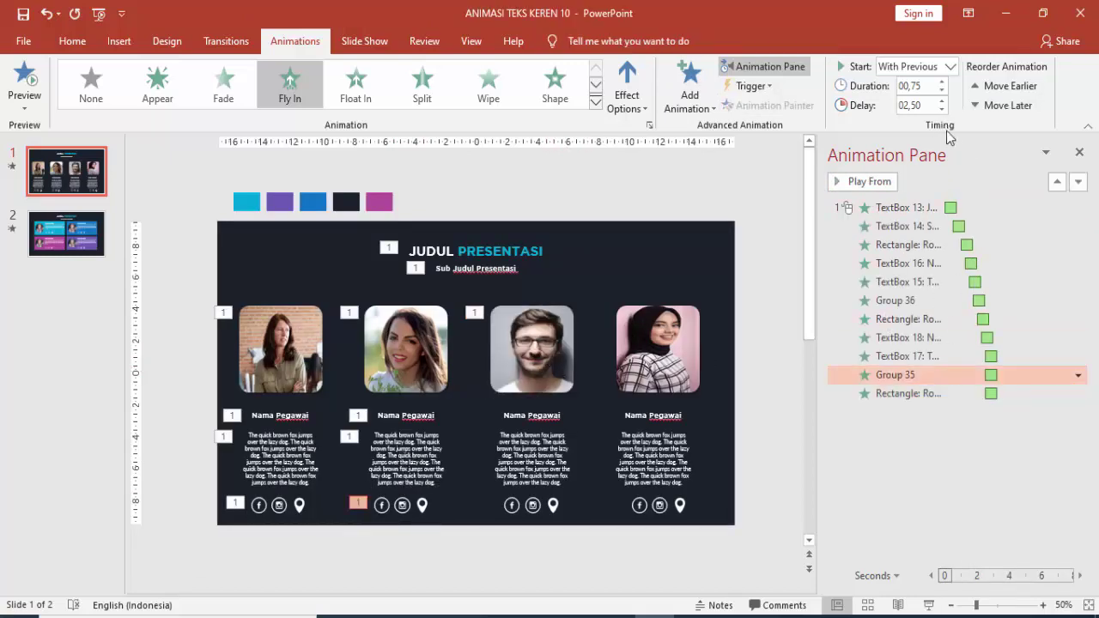
{"action": "left_click", "coordinate": [942, 100]}
{"action": "left_click", "coordinate": [927, 393]}
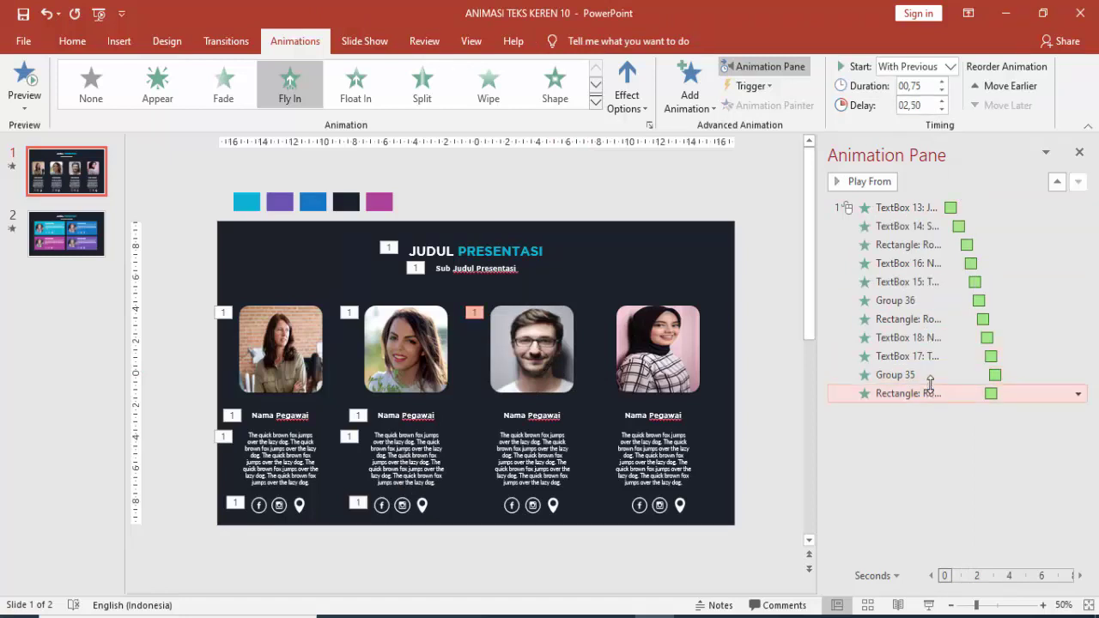
{"action": "double_click", "coordinate": [942, 102]}
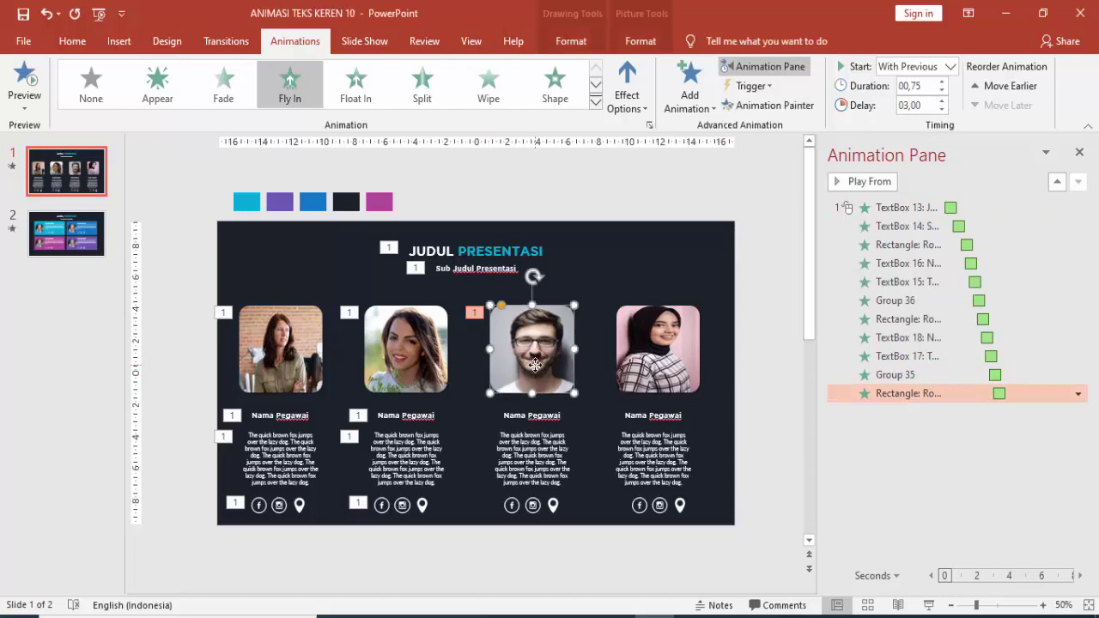
Paint the Fly In onto the third card's name and description, delaying the description to 3.50 s.
{"action": "left_click", "coordinate": [507, 388]}
{"action": "left_click", "coordinate": [764, 104]}
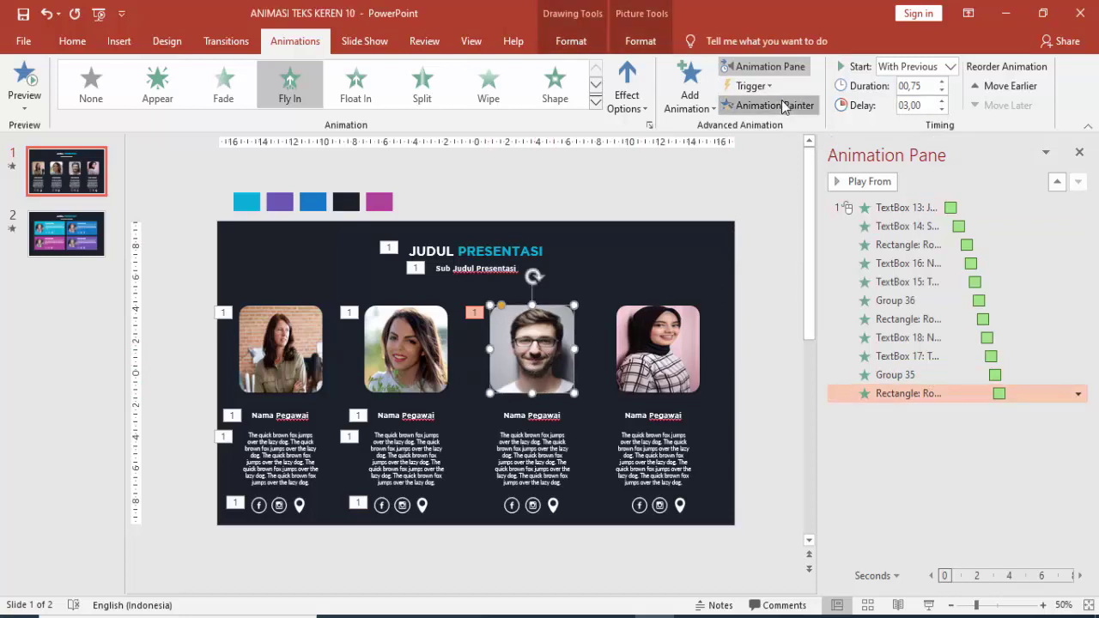
{"action": "left_click", "coordinate": [549, 418]}
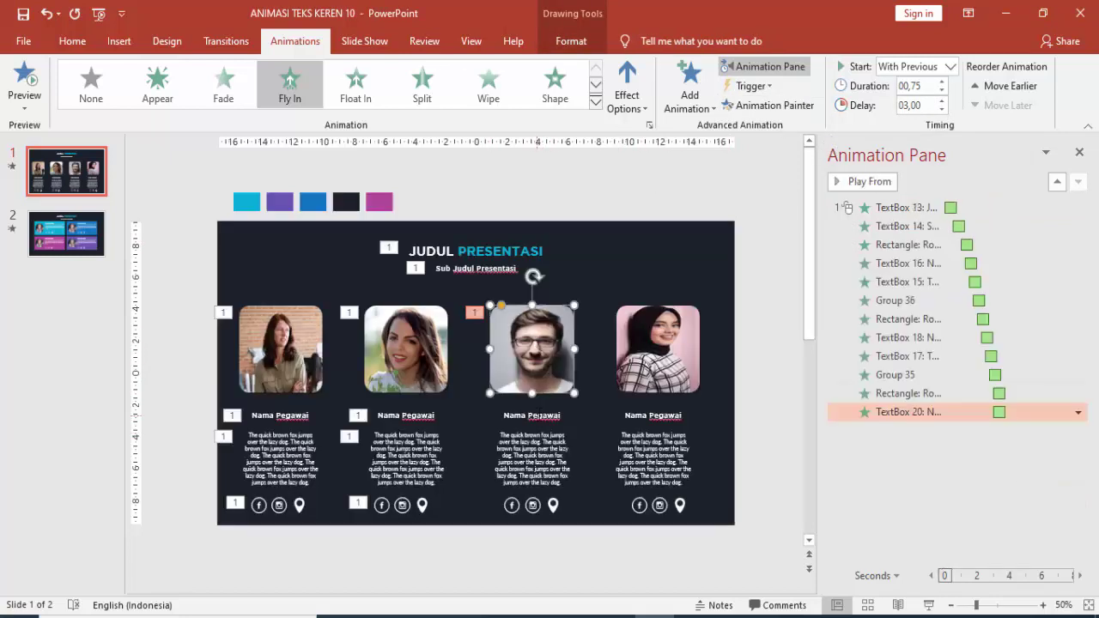
{"action": "left_click", "coordinate": [942, 101]}
{"action": "left_click", "coordinate": [763, 105]}
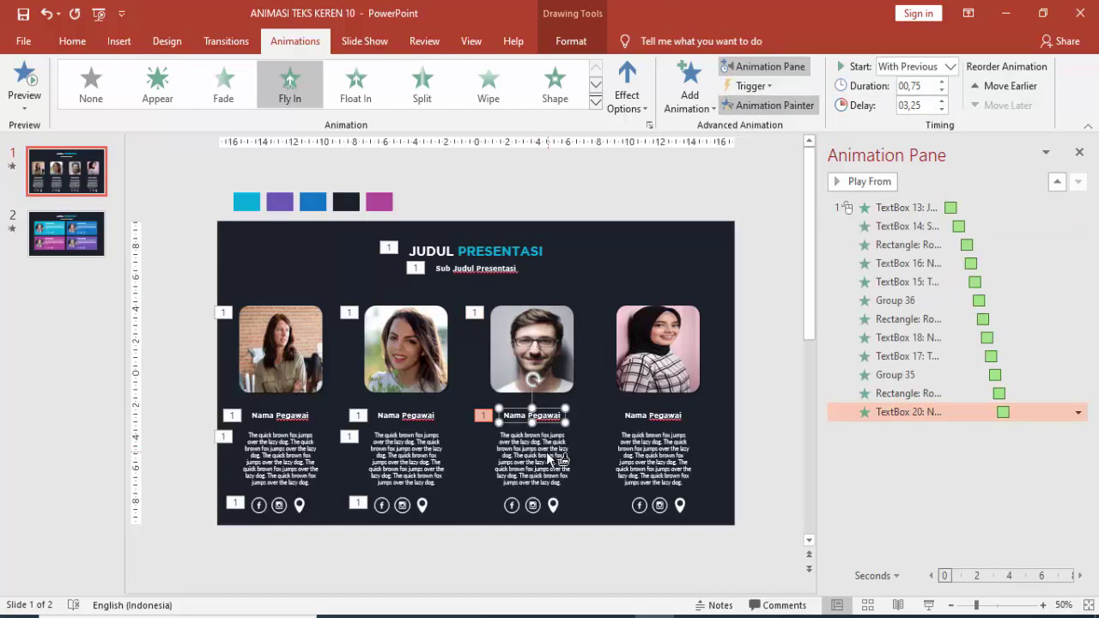
{"action": "left_click", "coordinate": [546, 451]}
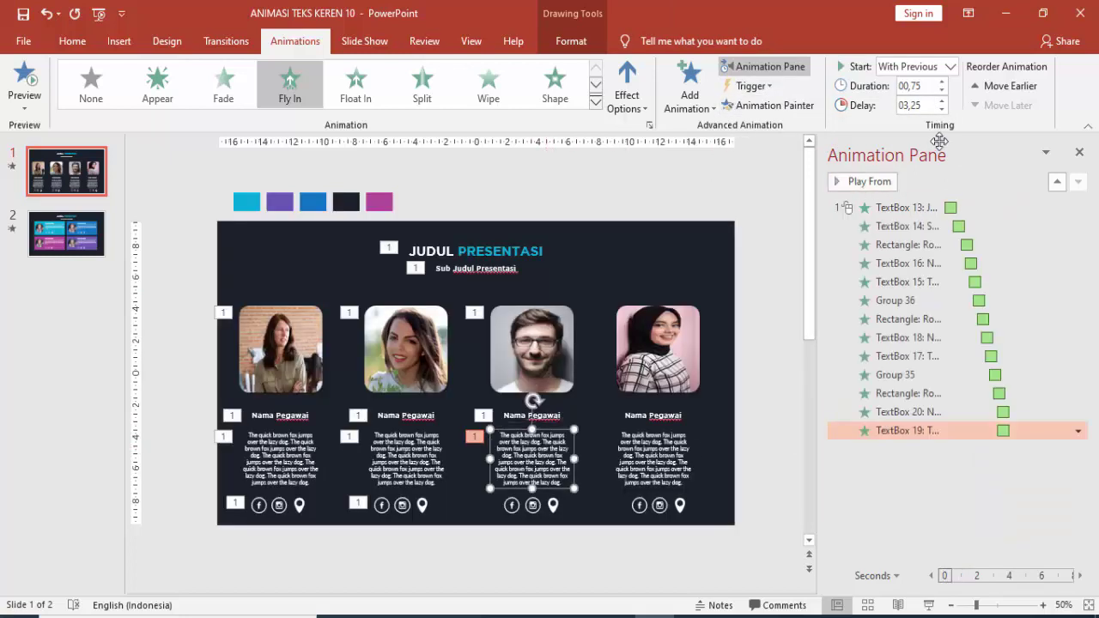
{"action": "left_click", "coordinate": [942, 100]}
Paint the Fly In onto the third card's icons (3.75 s delay) and the fourth photo.
{"action": "left_click", "coordinate": [800, 107]}
{"action": "left_click", "coordinate": [517, 509]}
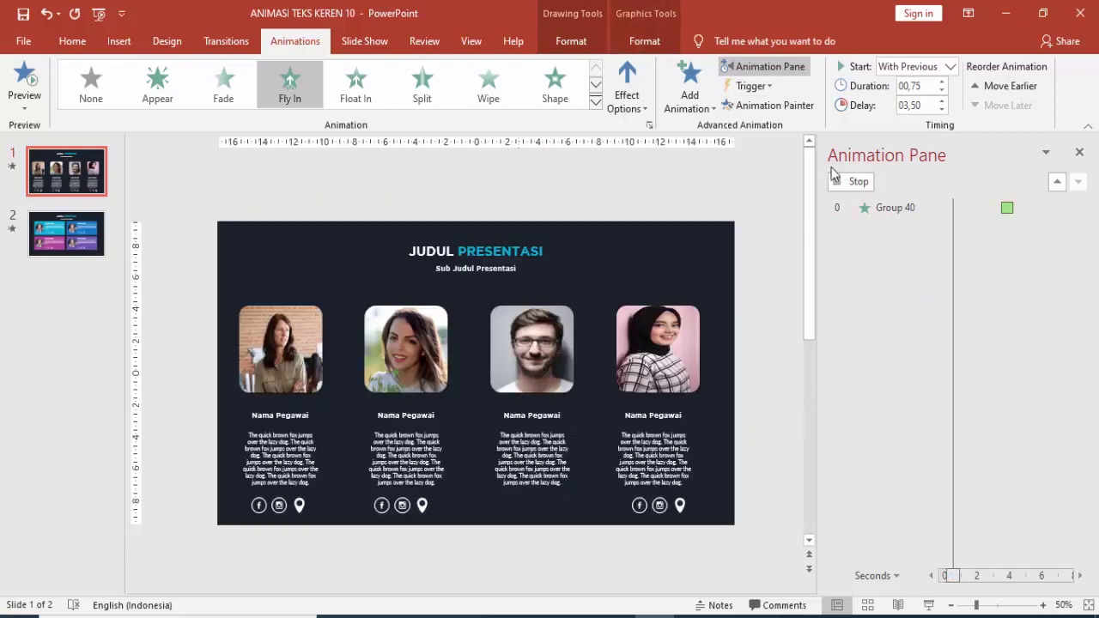
{"action": "left_click", "coordinate": [942, 100]}
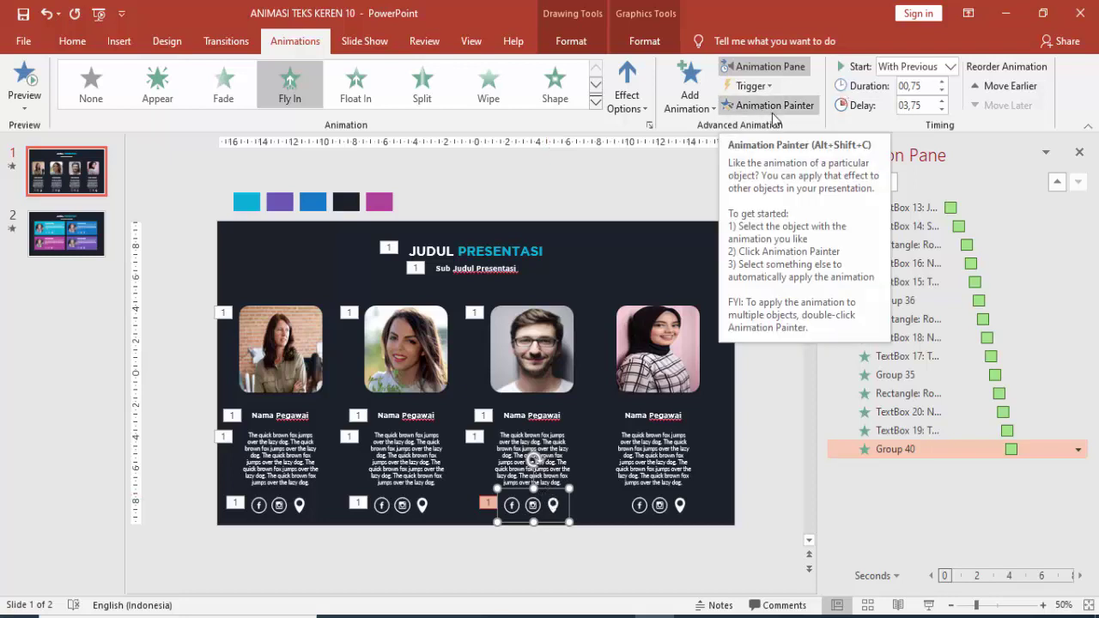
{"action": "left_click", "coordinate": [771, 109]}
{"action": "left_click", "coordinate": [659, 374]}
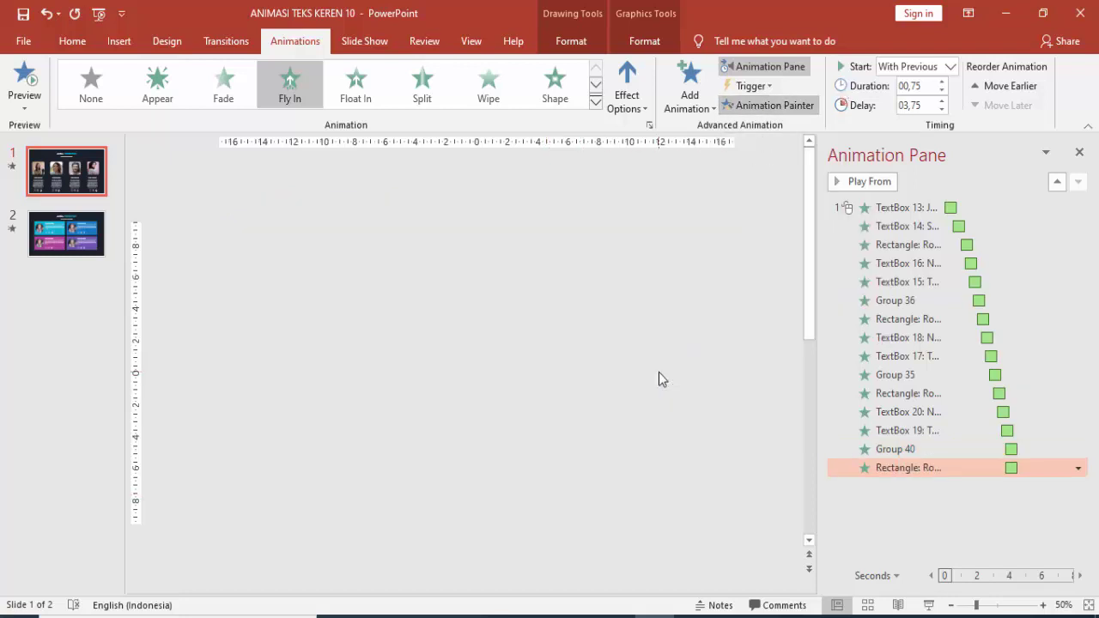
Delay the fourth photo to 4.00 s; paint Fly In onto its name, description (4.50 s), icons (4.75 s).
{"action": "left_click", "coordinate": [942, 101]}
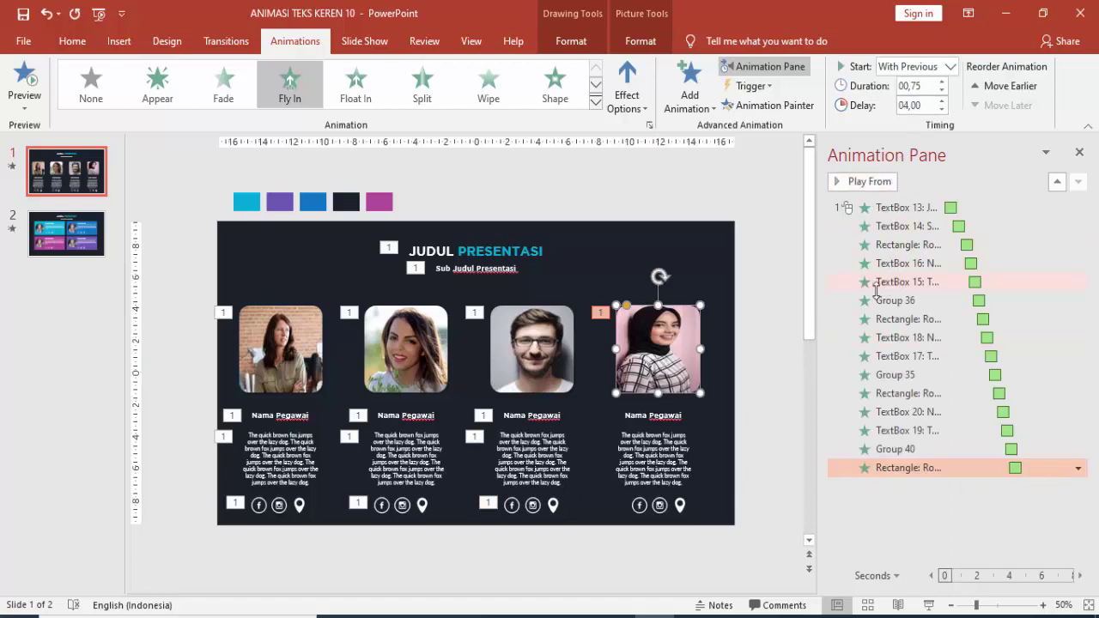
{"action": "left_click", "coordinate": [755, 106]}
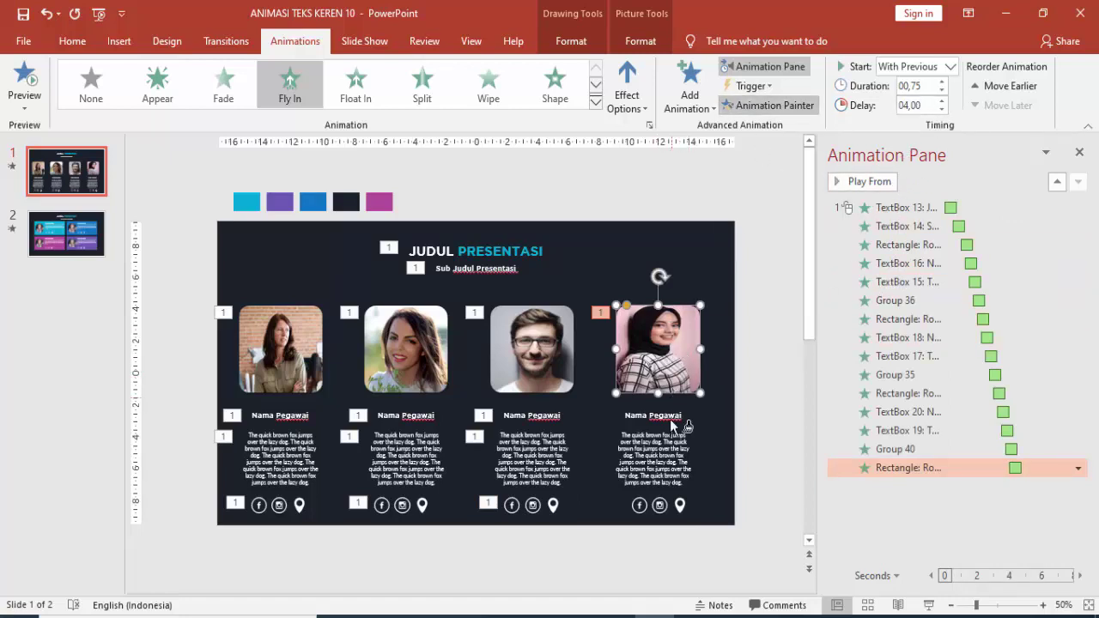
{"action": "left_click", "coordinate": [668, 421]}
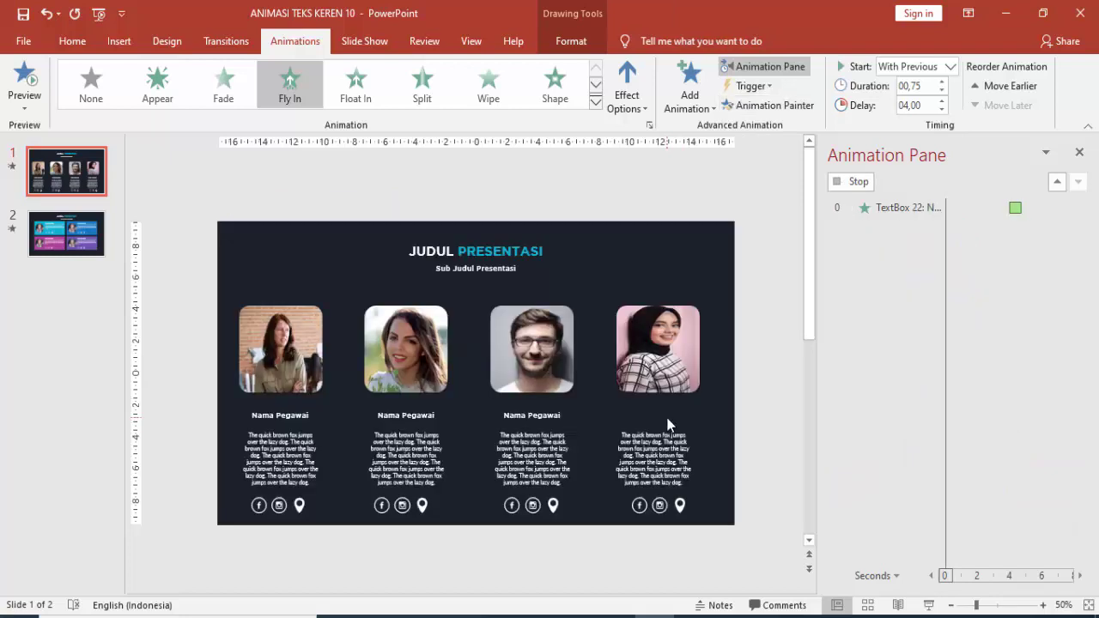
{"action": "left_click", "coordinate": [941, 100]}
{"action": "left_click", "coordinate": [756, 106]}
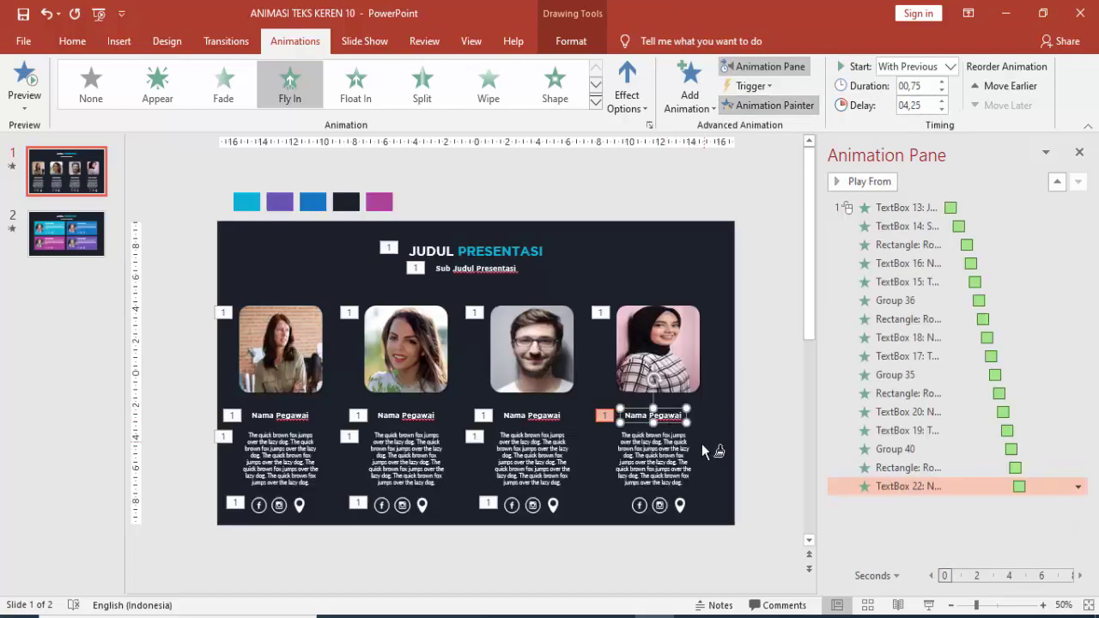
{"action": "left_click", "coordinate": [665, 466]}
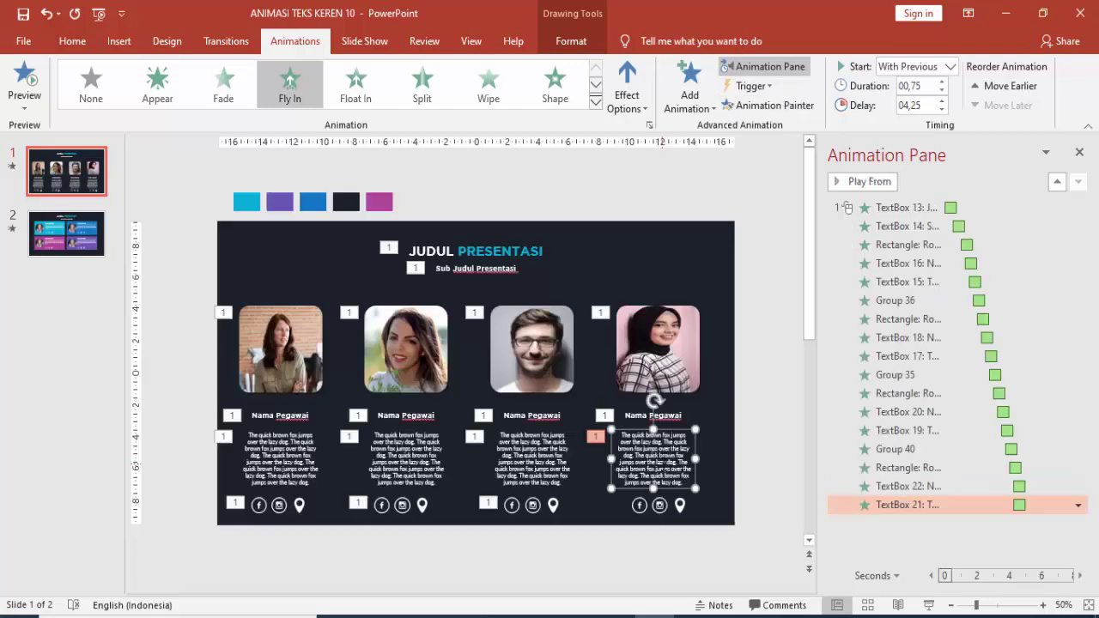
{"action": "left_click", "coordinate": [942, 100]}
{"action": "left_click", "coordinate": [755, 105]}
{"action": "left_click", "coordinate": [678, 508]}
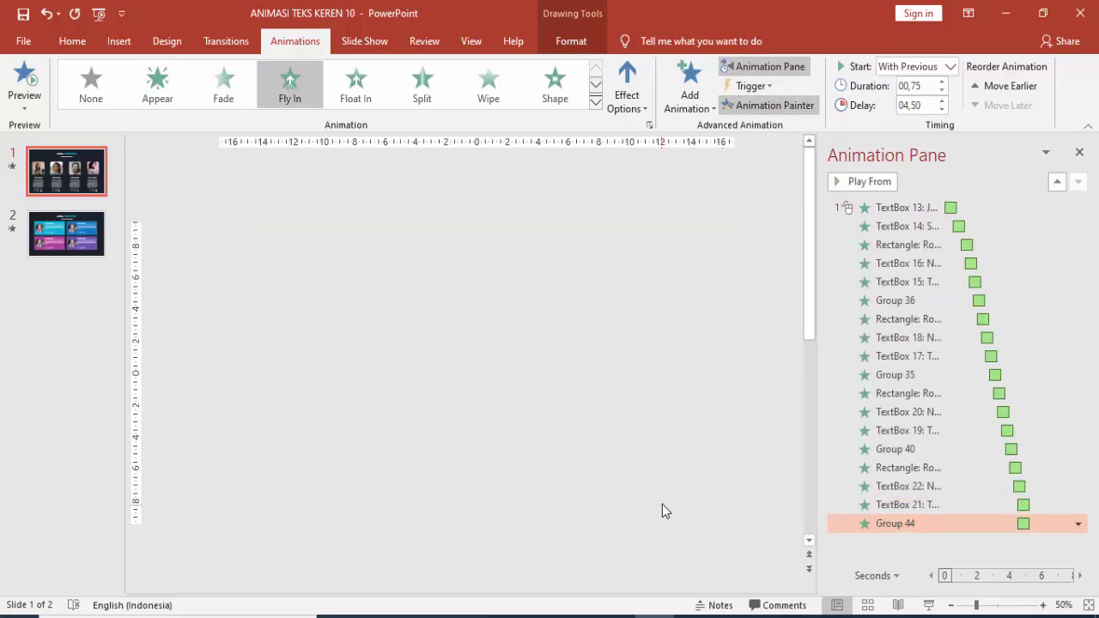
{"action": "left_click", "coordinate": [940, 100]}
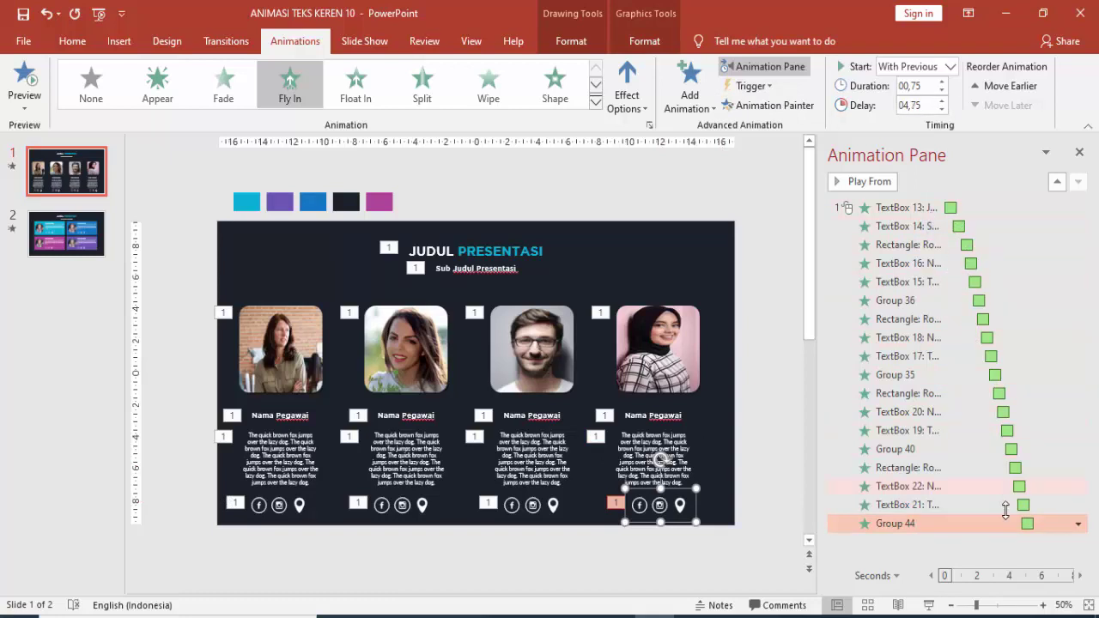
{"action": "left_click", "coordinate": [751, 436]}
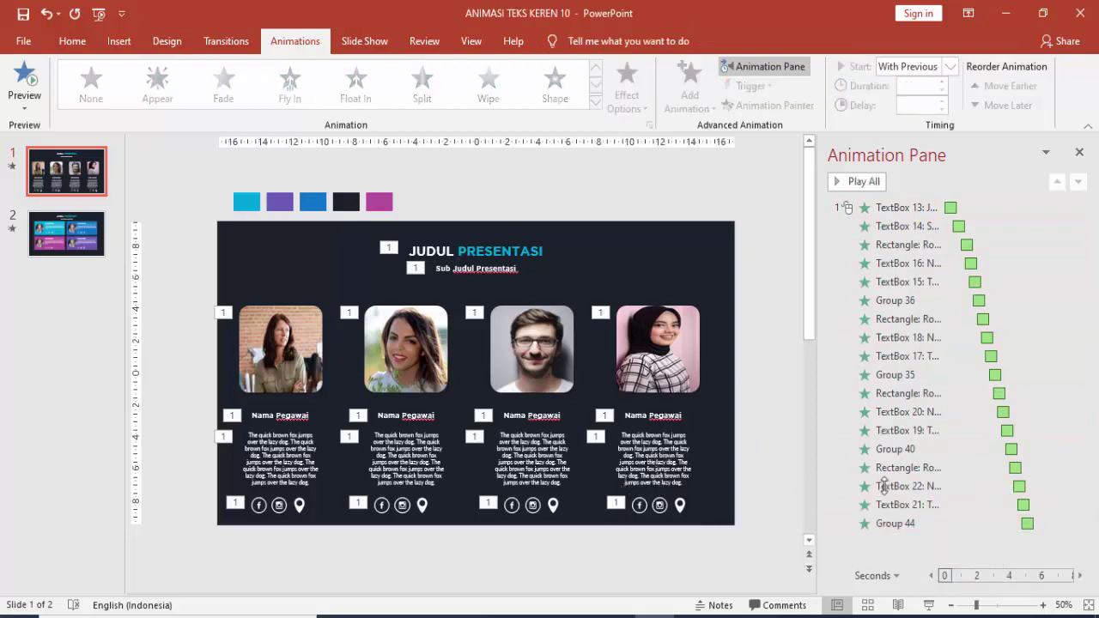
{"action": "left_click", "coordinate": [925, 605]}
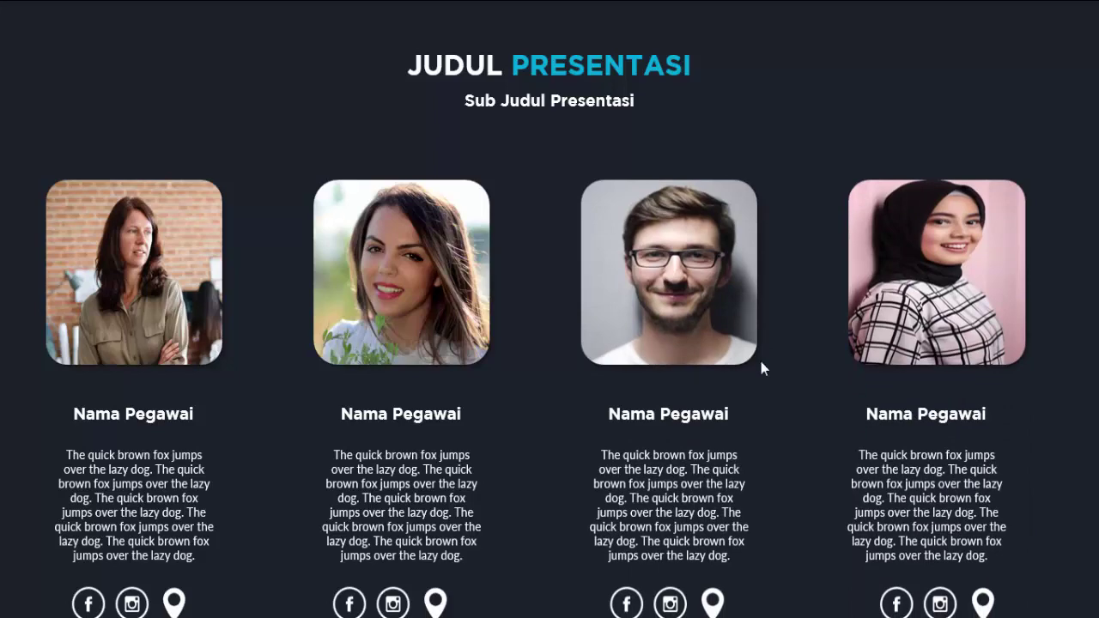
{"action": "key", "text": "Escape"}
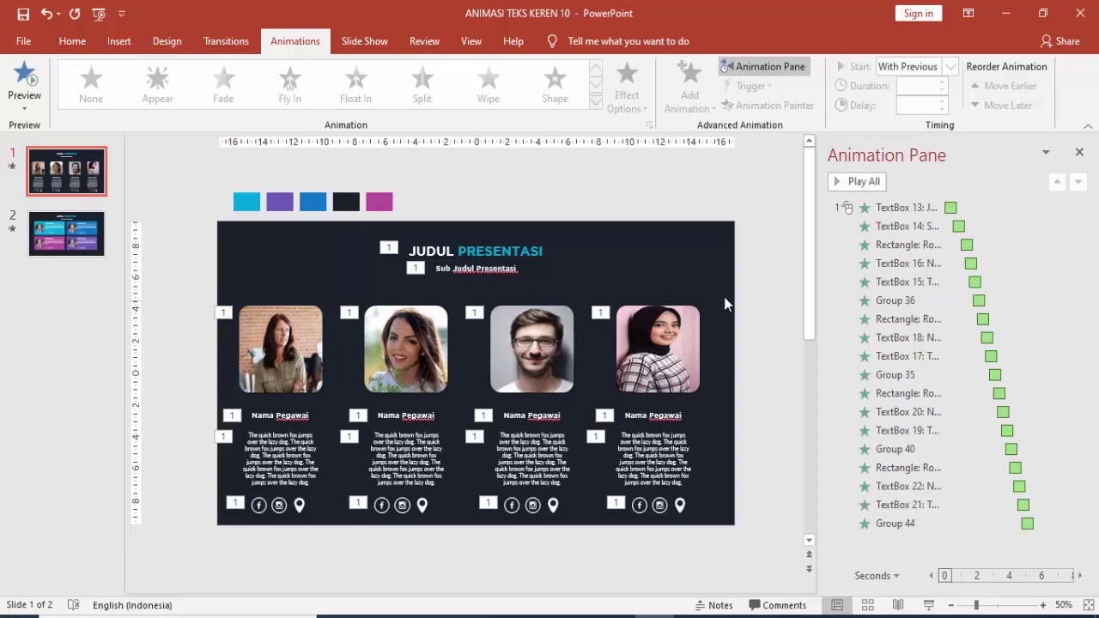
Go to slide 2 and select the round photo in the top-left cyan card.
{"action": "left_click", "coordinate": [84, 239]}
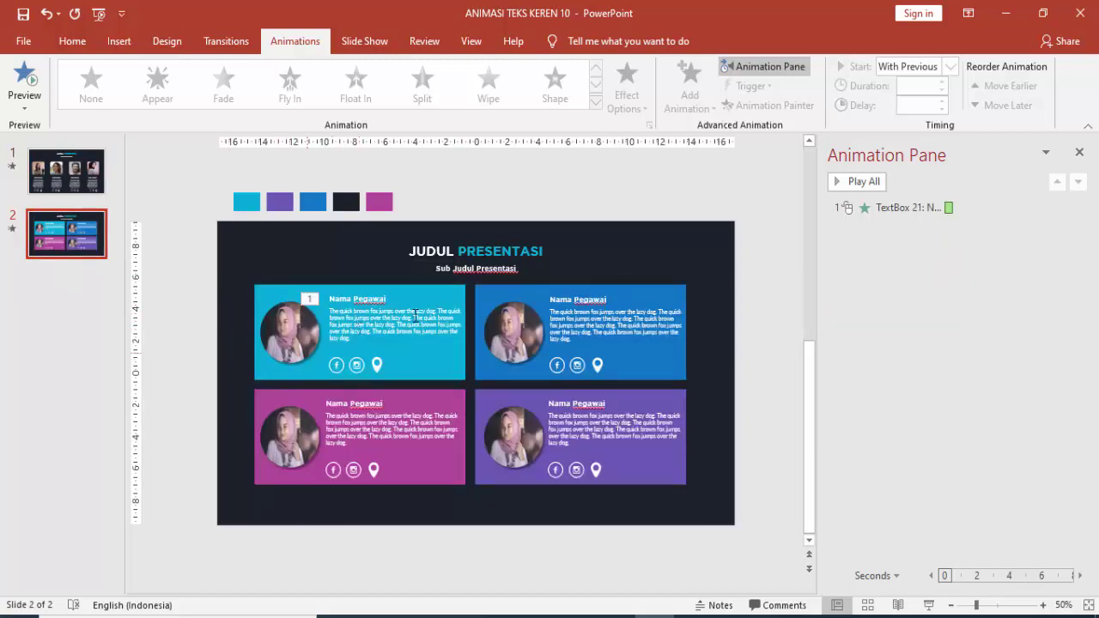
{"action": "left_click", "coordinate": [502, 250]}
{"action": "left_click", "coordinate": [449, 305]}
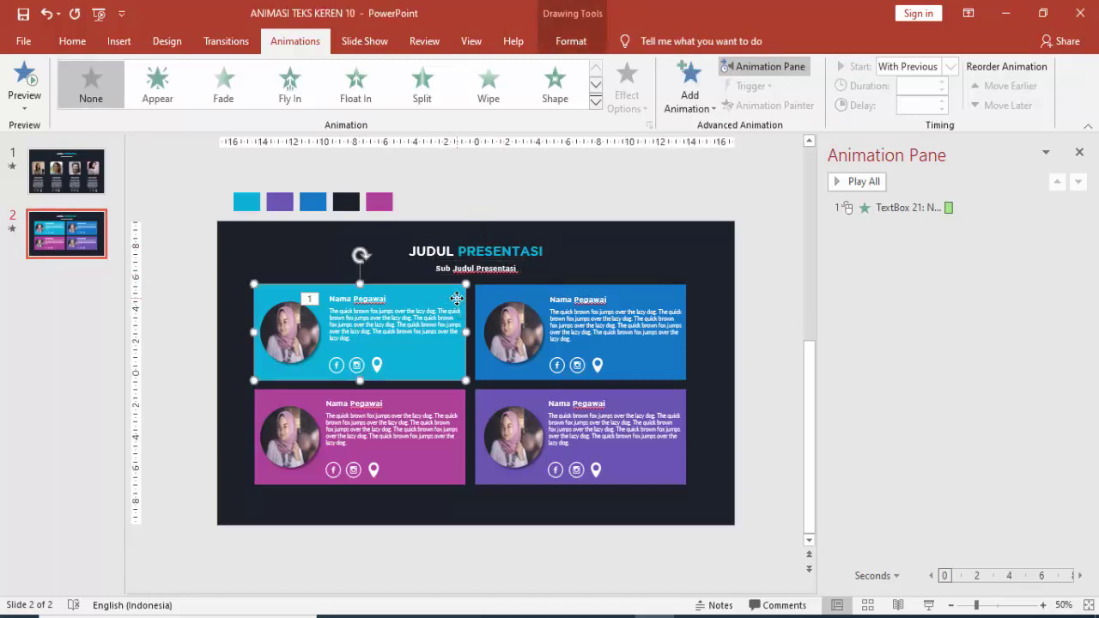
{"action": "left_click", "coordinate": [311, 329]}
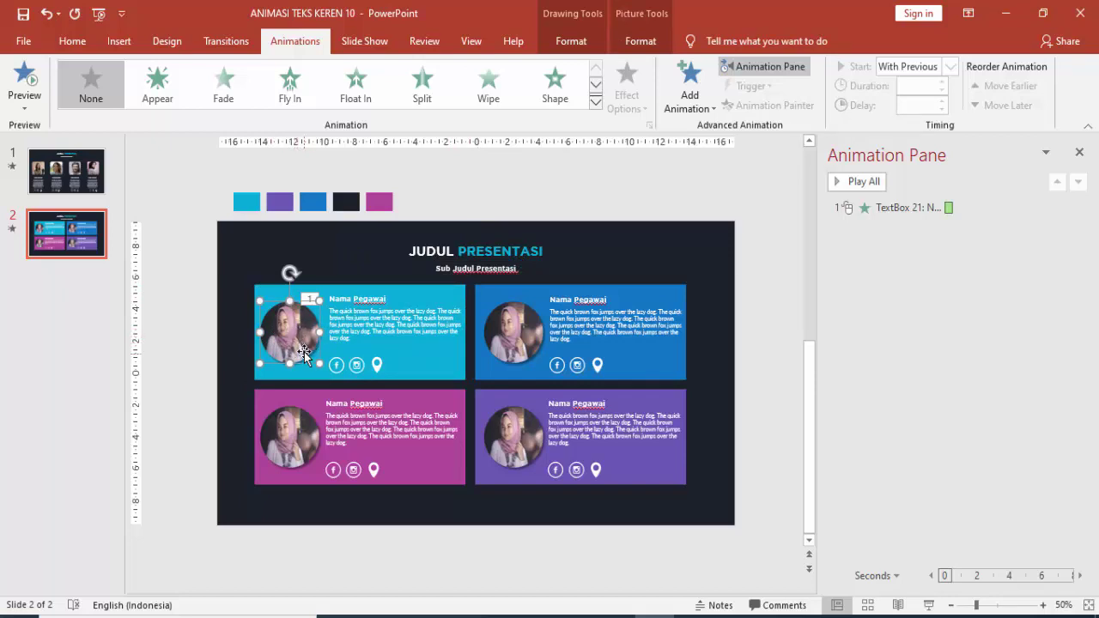
Apply the Outer Offset Bottom Right shadow preset to the photo via Format Picture.
{"action": "right_click", "coordinate": [304, 349]}
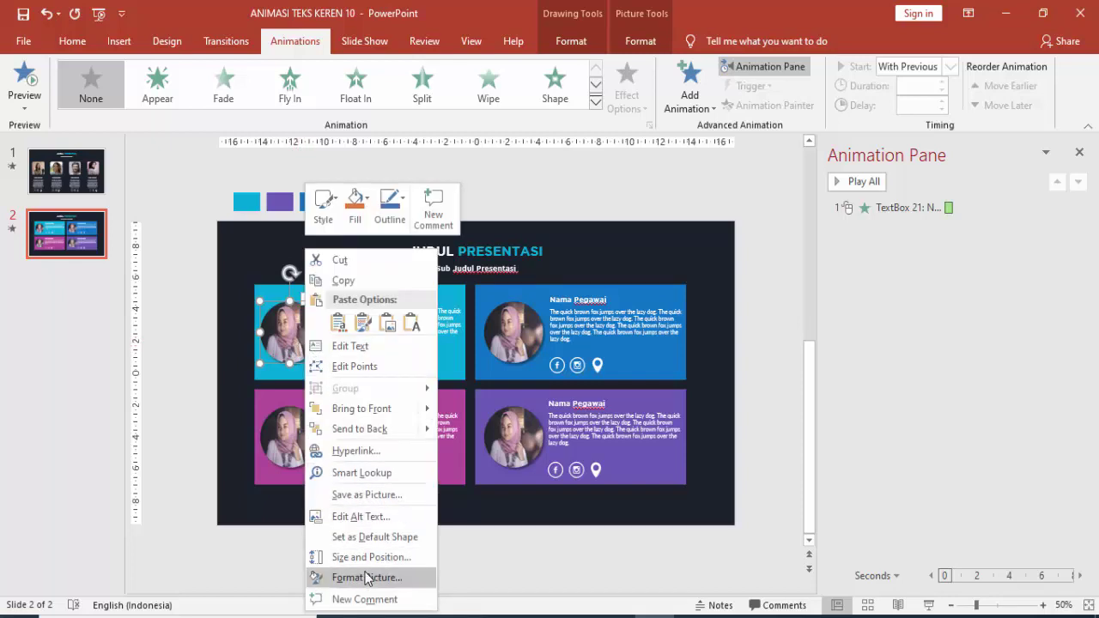
{"action": "left_click", "coordinate": [364, 577]}
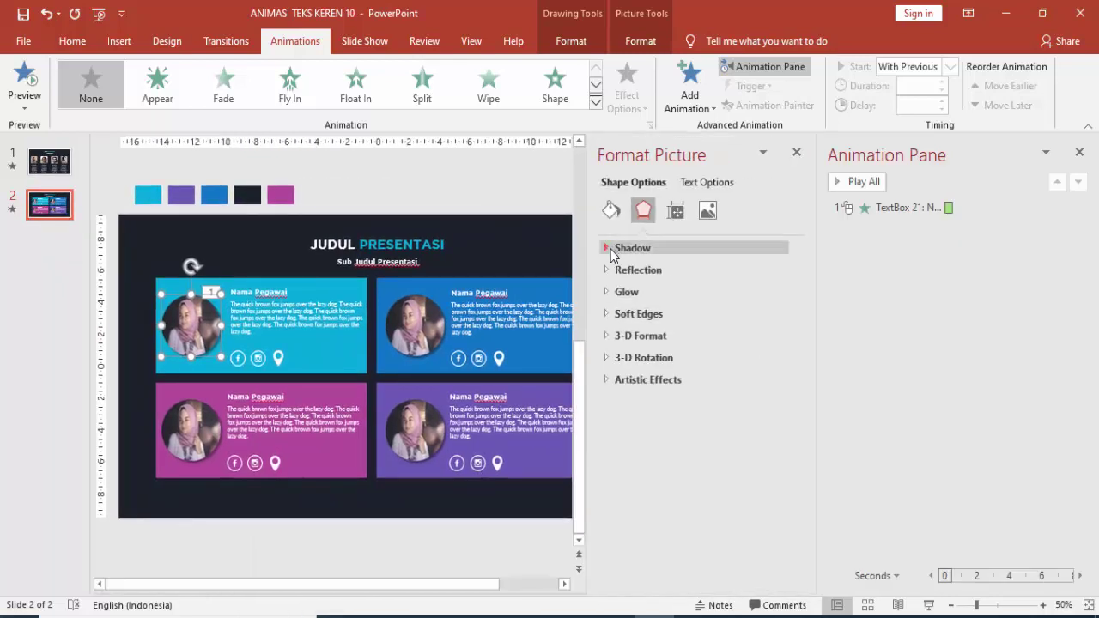
{"action": "left_click", "coordinate": [608, 249]}
{"action": "left_click", "coordinate": [771, 271]}
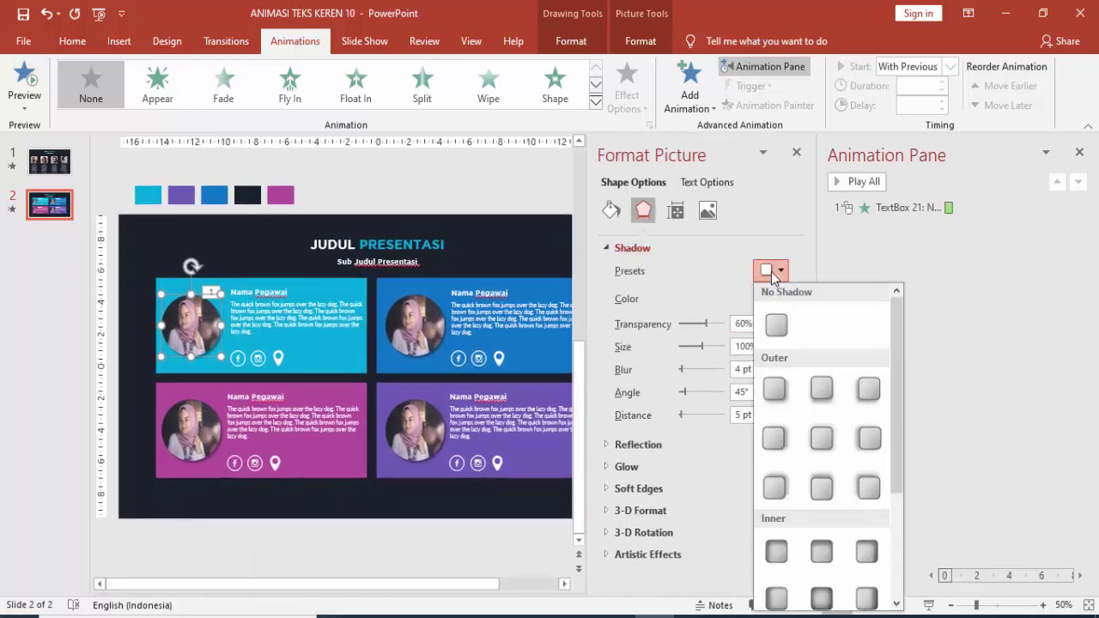
{"action": "left_click", "coordinate": [779, 400]}
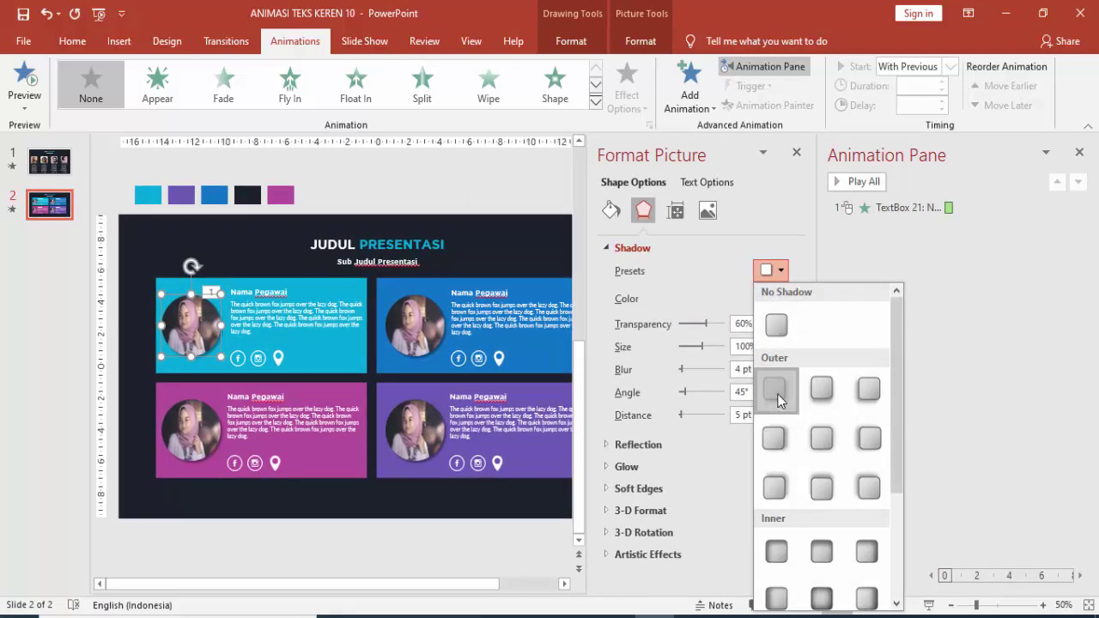
Close the Format Picture pane and select the various cards and text boxes on slide 2.
{"action": "left_click", "coordinate": [796, 154]}
{"action": "left_click", "coordinate": [537, 213]}
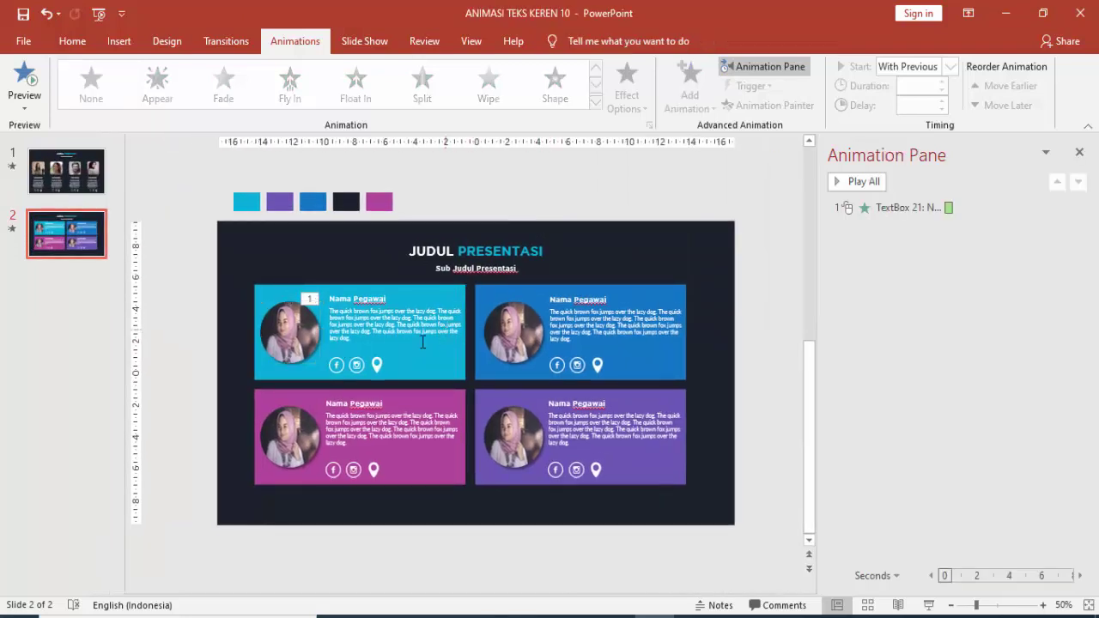
{"action": "left_click", "coordinate": [384, 339]}
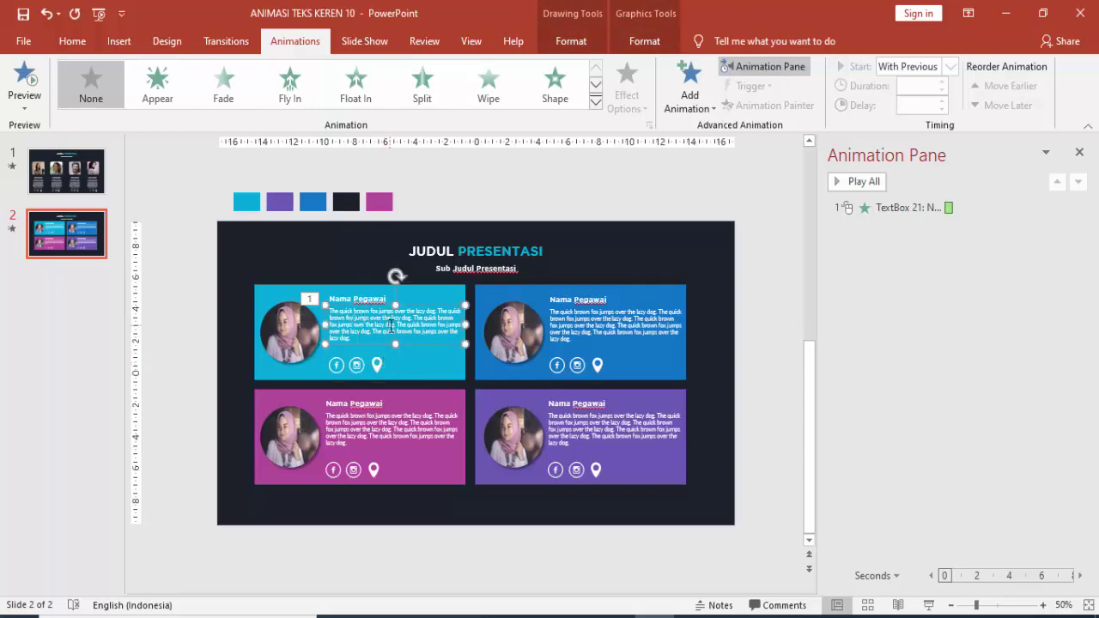
{"action": "left_click", "coordinate": [363, 300]}
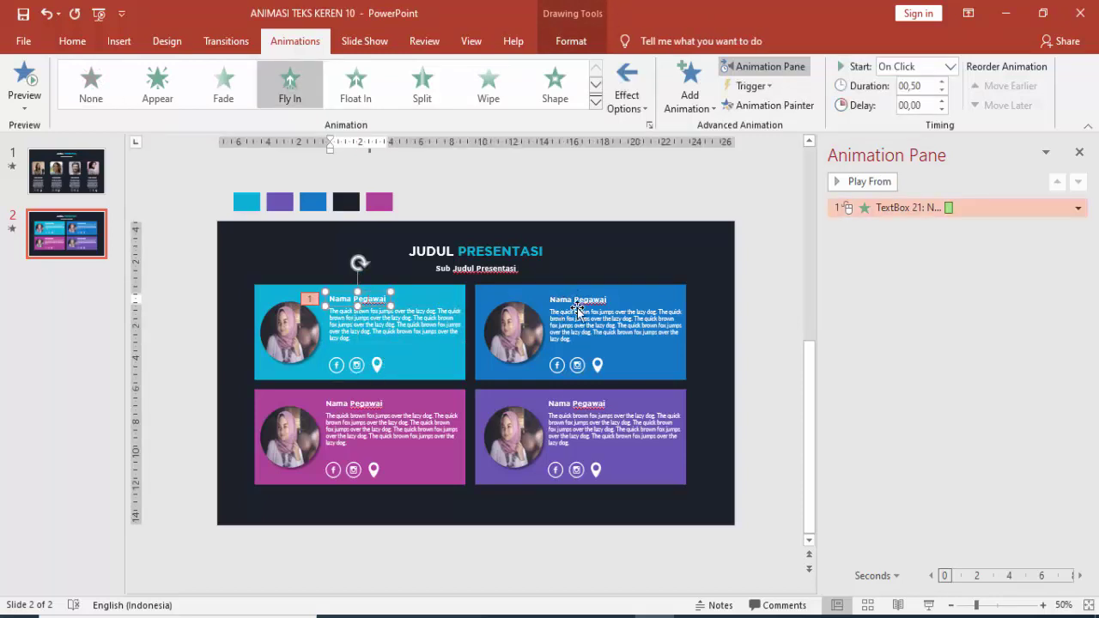
{"action": "left_click", "coordinate": [456, 370]}
{"action": "left_click", "coordinate": [664, 357]}
{"action": "left_click", "coordinate": [639, 400]}
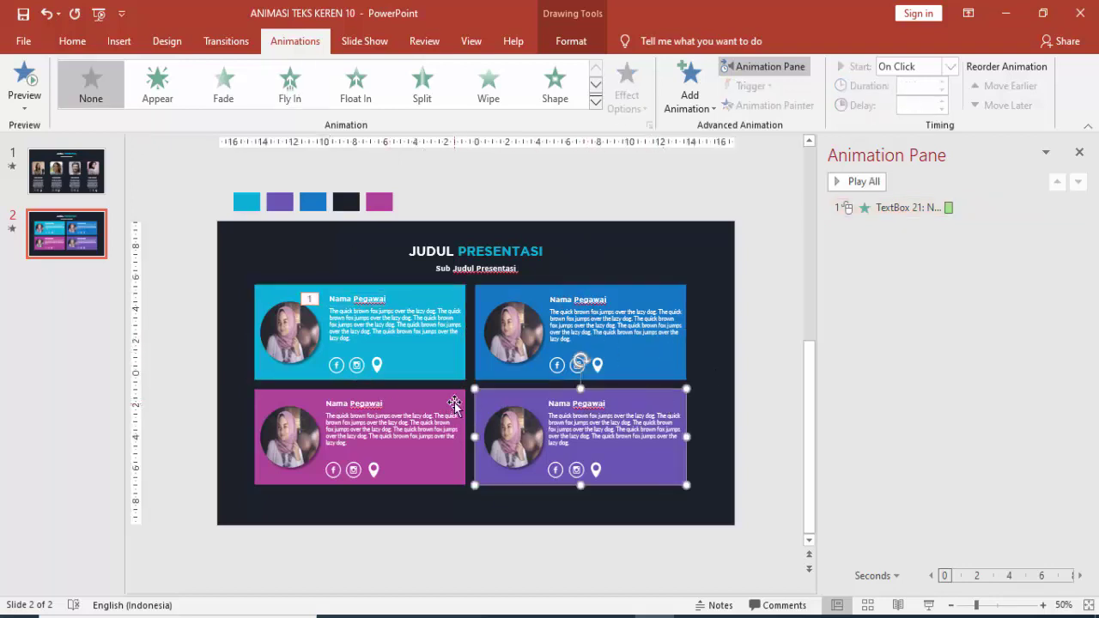
{"action": "left_click", "coordinate": [455, 404]}
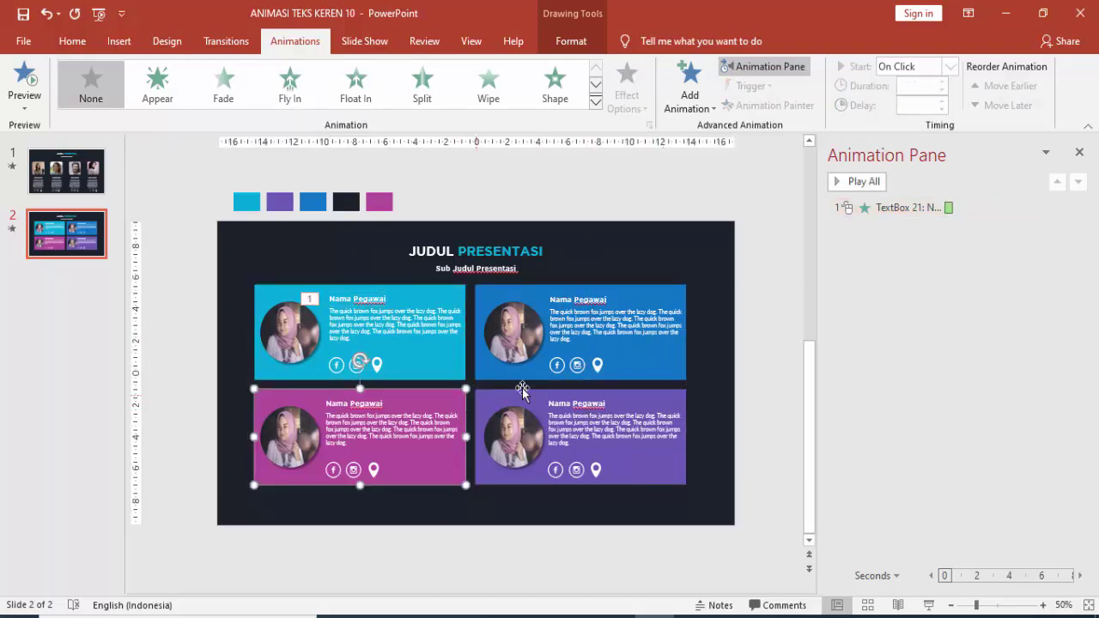
{"action": "left_click", "coordinate": [684, 364]}
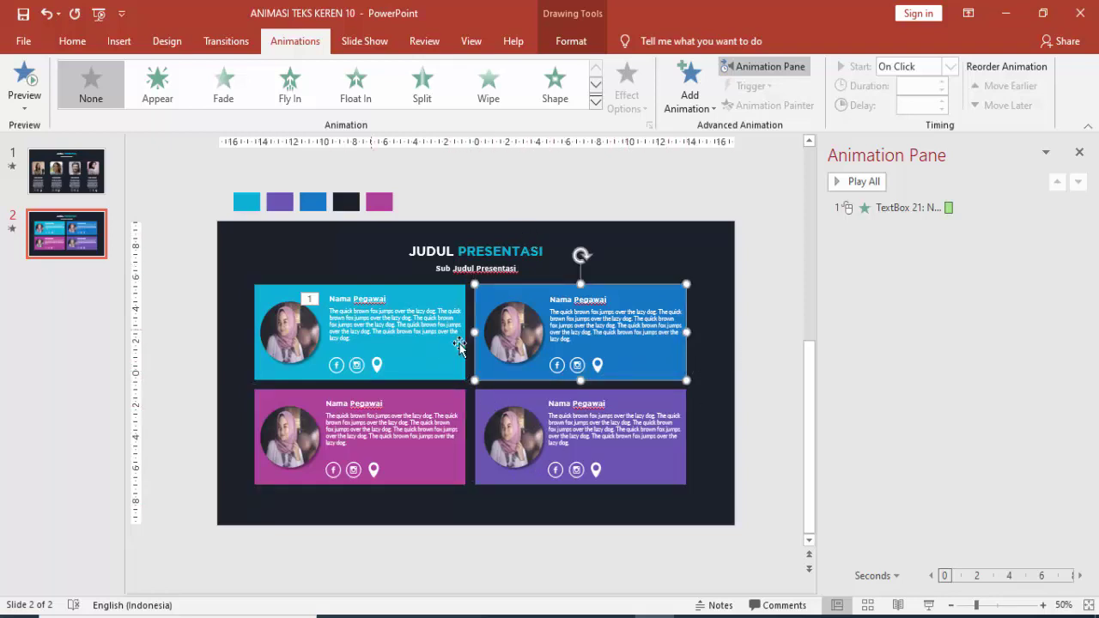
{"action": "left_click", "coordinate": [706, 351]}
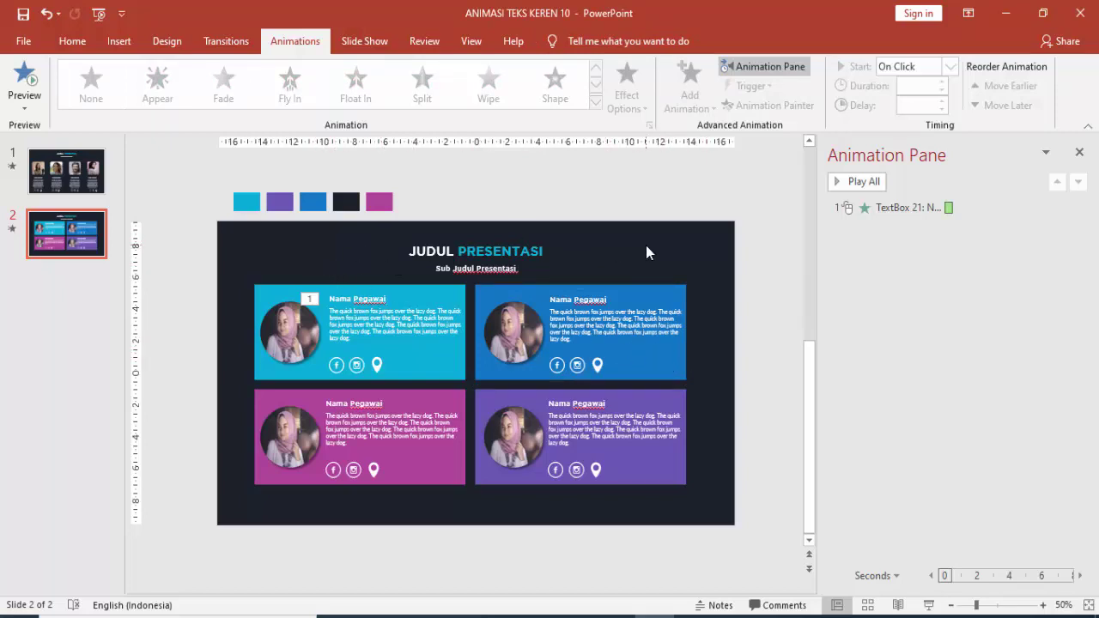
Select the colour swatches above the slide, then the name box's Fly In entry in the Animation Pane.
{"action": "left_click_drag", "start_coordinate": [216, 175], "coordinate": [423, 206]}
{"action": "left_click", "coordinate": [401, 207]}
{"action": "left_click", "coordinate": [927, 215]}
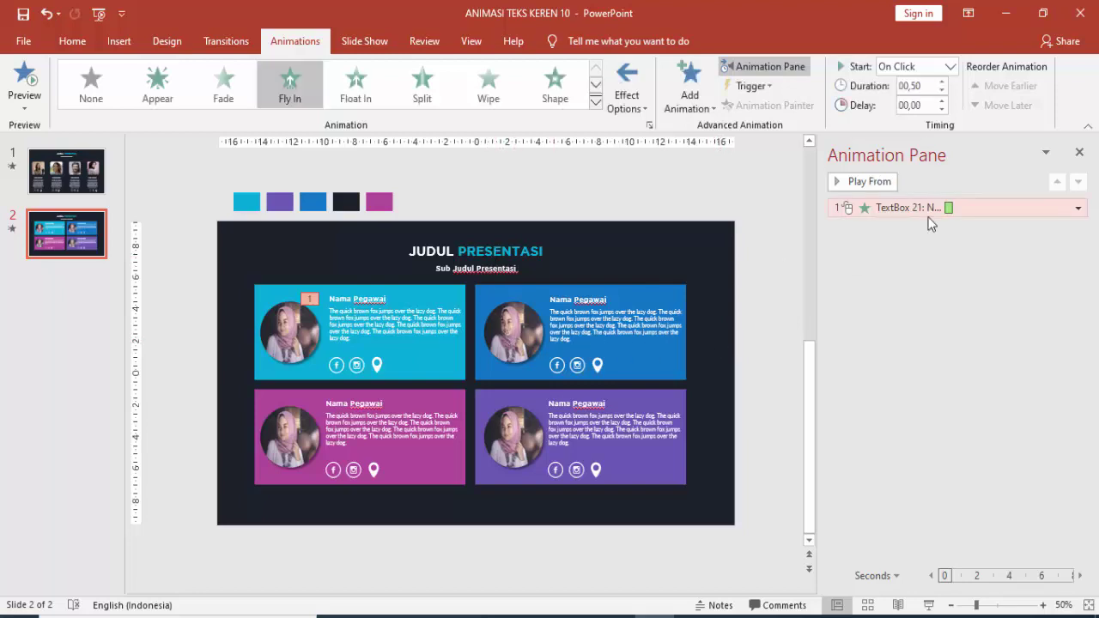
Delete the name box's animation and give the JUDUL PRESENTASI title a Fly In from the top.
{"action": "key", "text": "Delete"}
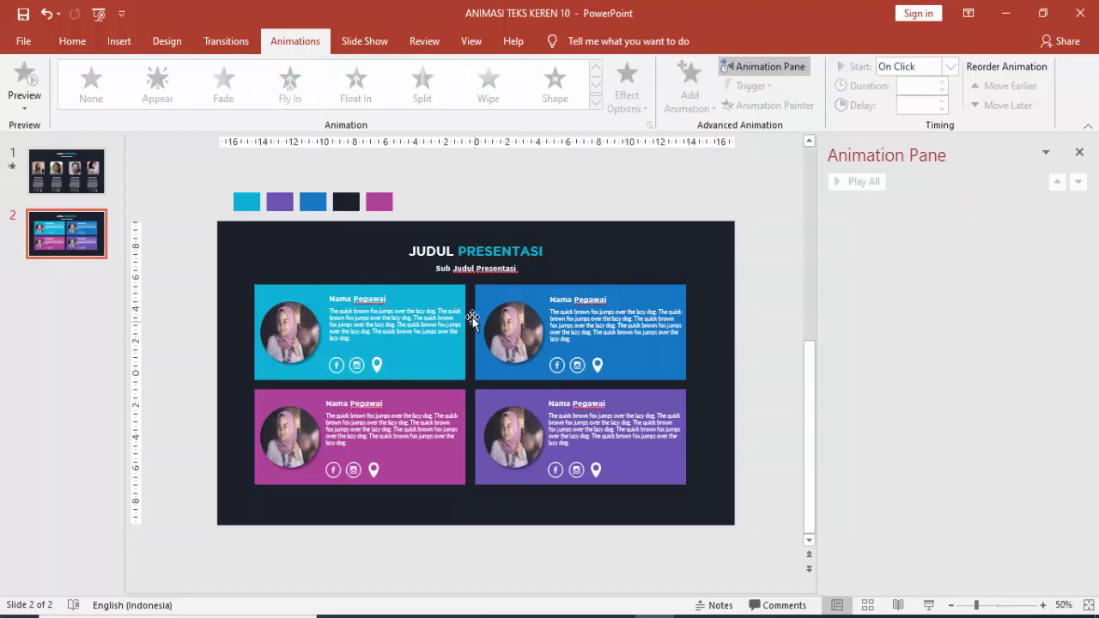
{"action": "left_click", "coordinate": [521, 250]}
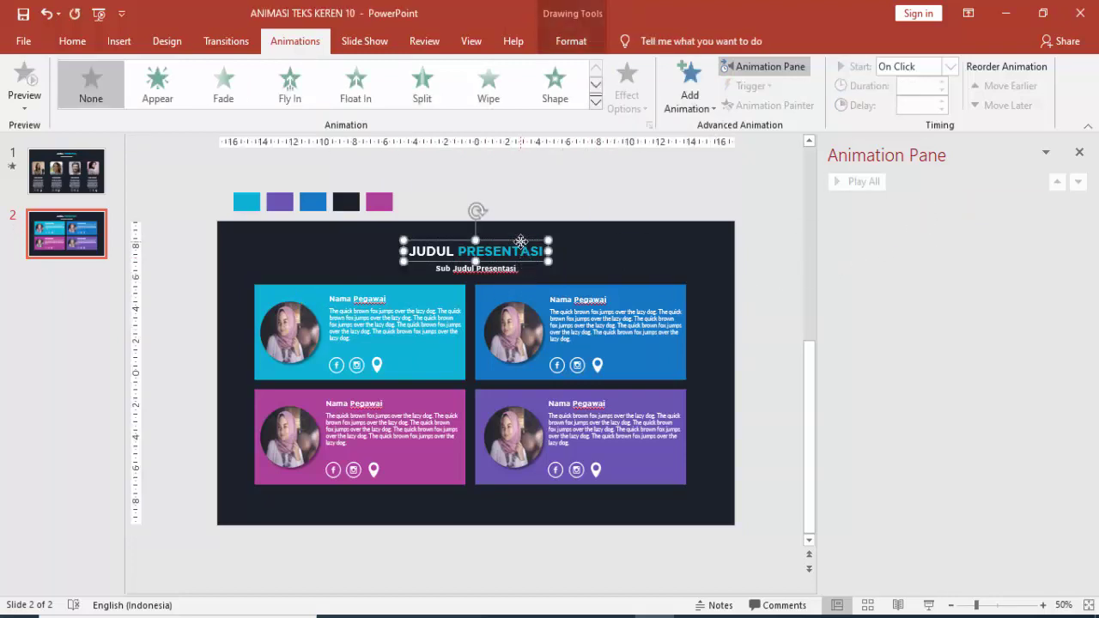
{"action": "left_click", "coordinate": [689, 82]}
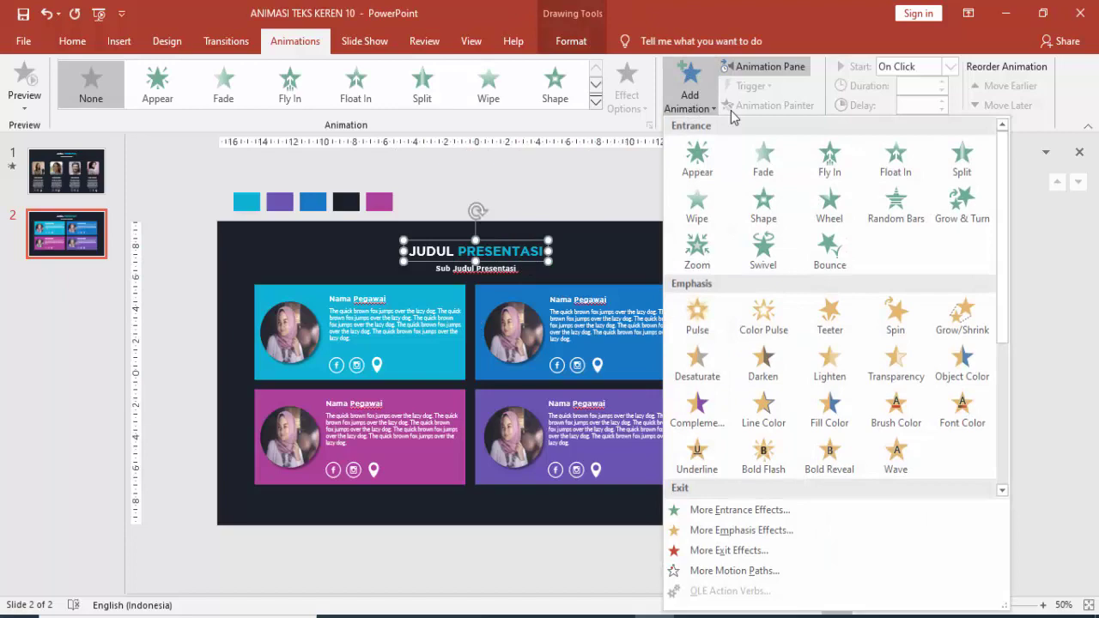
{"action": "left_click", "coordinate": [806, 155]}
{"action": "left_click", "coordinate": [628, 85]}
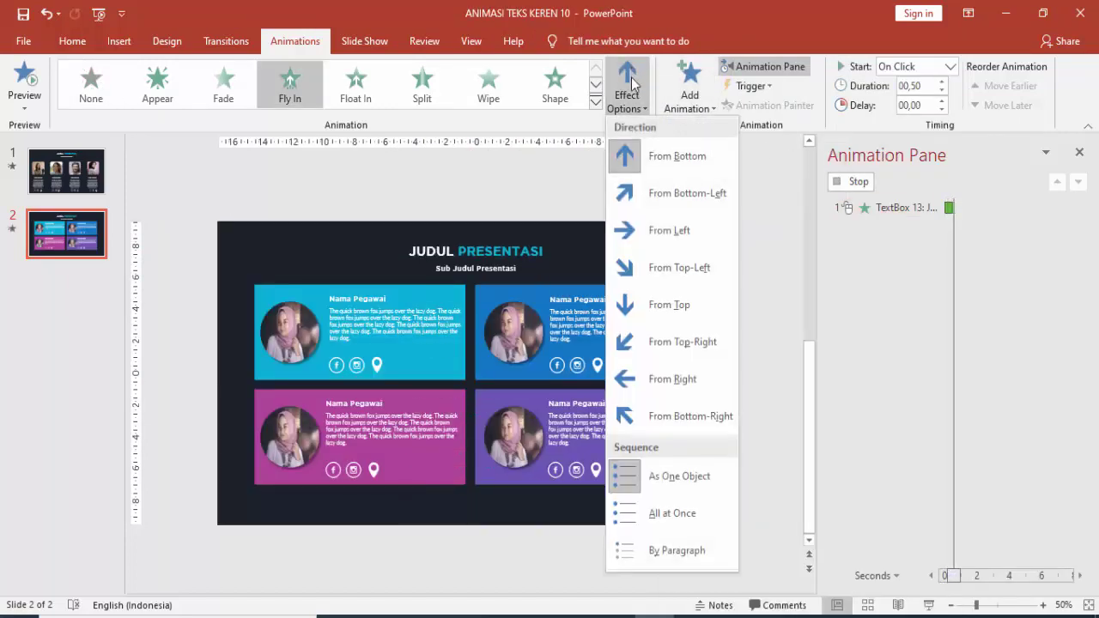
{"action": "left_click", "coordinate": [654, 314]}
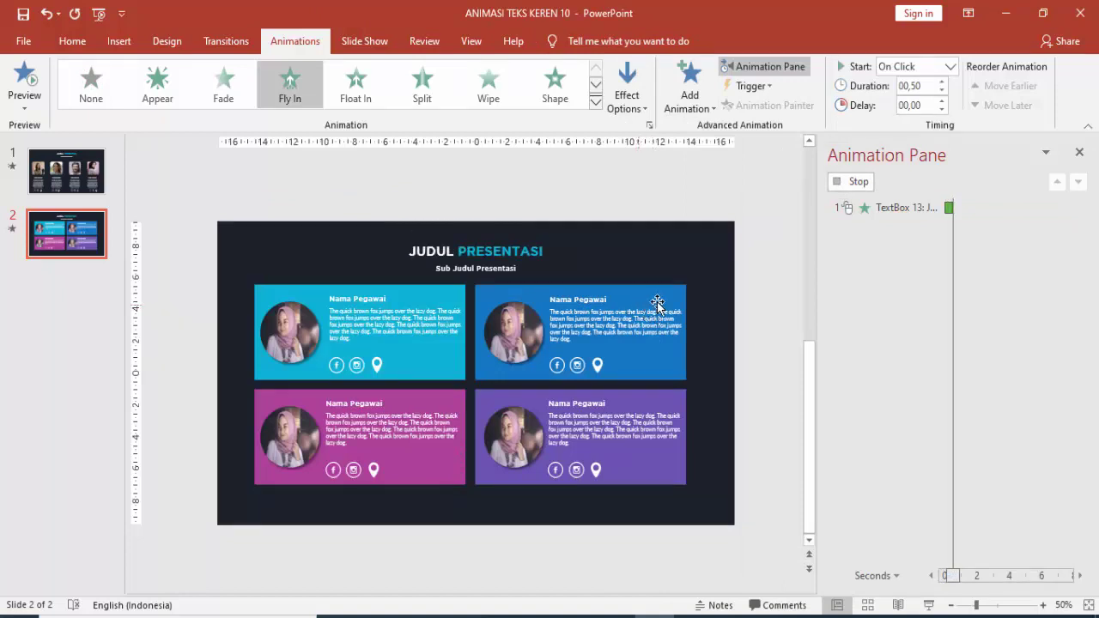
Set the title's Fly In duration to 0.75 seconds with a 0.38-second smooth end.
{"action": "left_click", "coordinate": [941, 83]}
{"action": "double_click", "coordinate": [951, 210]}
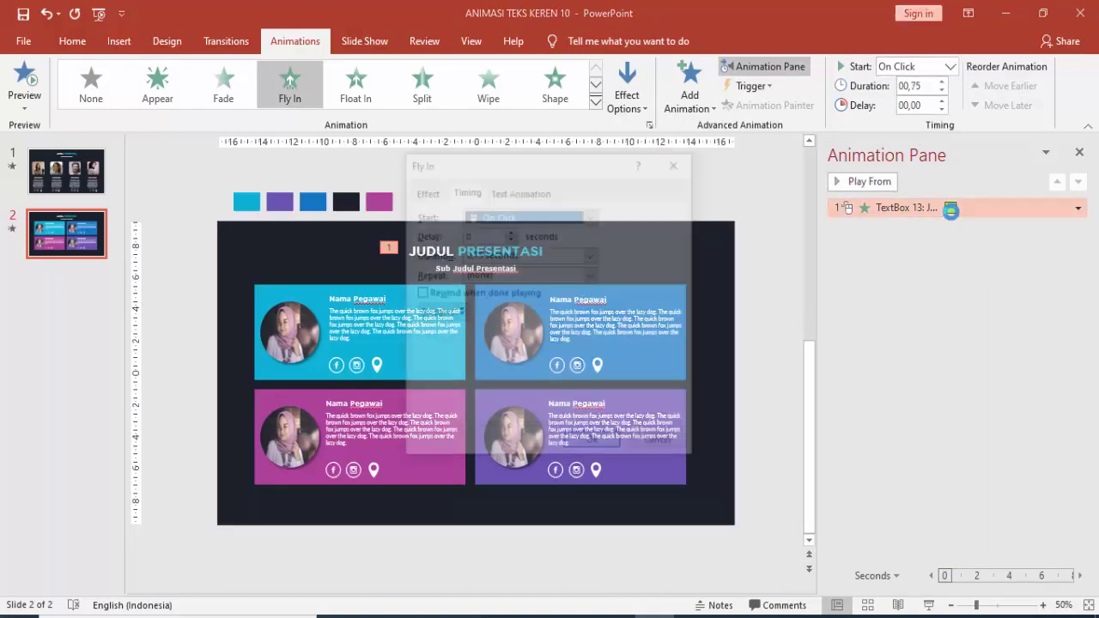
{"action": "left_click", "coordinate": [424, 190]}
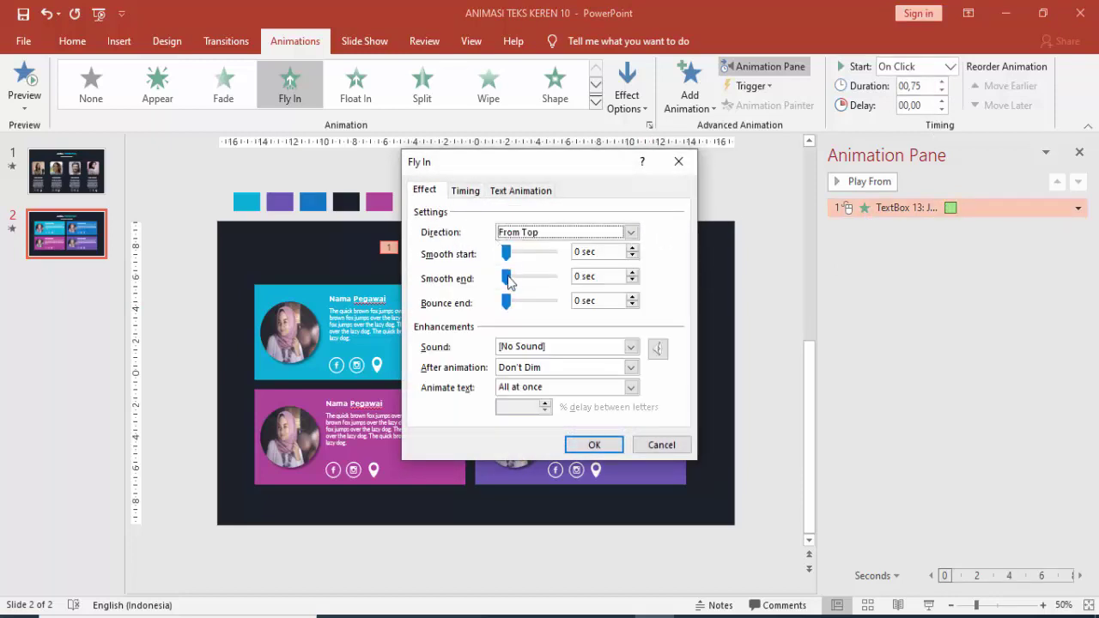
{"action": "left_click_drag", "start_coordinate": [505, 278], "coordinate": [528, 278]}
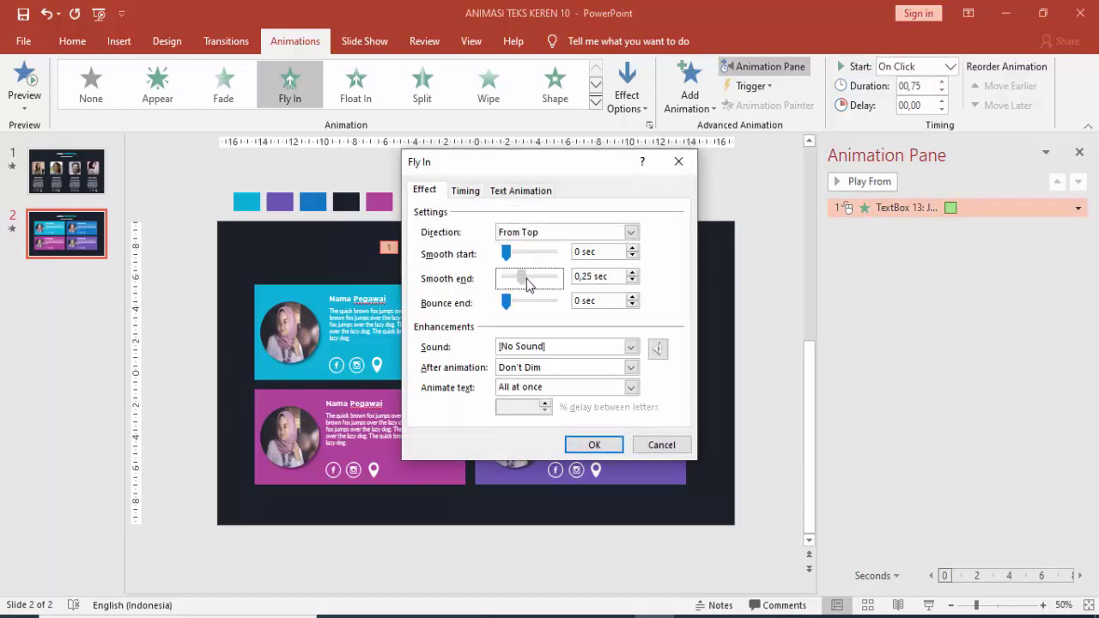
{"action": "left_click", "coordinate": [587, 445]}
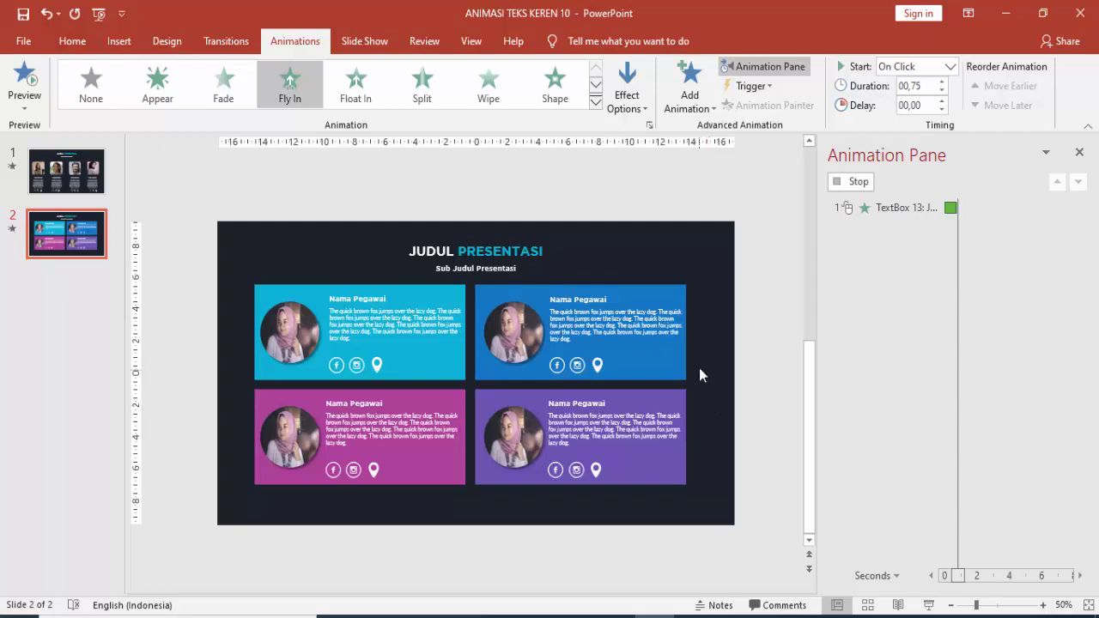
{"action": "left_click", "coordinate": [507, 268]}
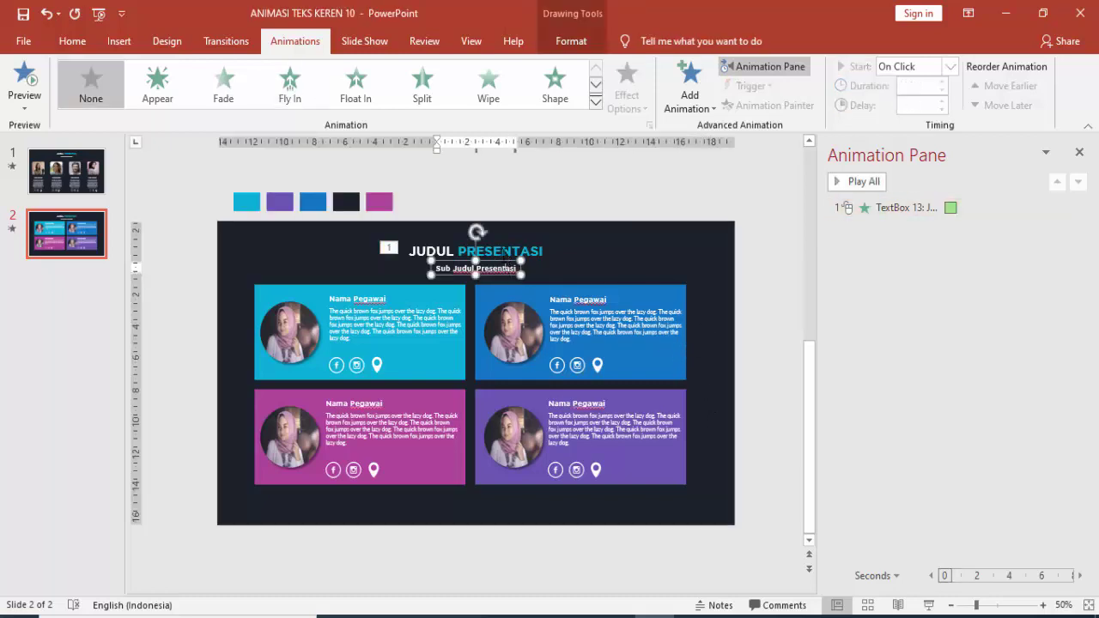
Copy the title's Fly In onto the subtitle, starting With Previous after a 0.25 s delay.
{"action": "left_click", "coordinate": [504, 250]}
{"action": "left_click", "coordinate": [769, 105]}
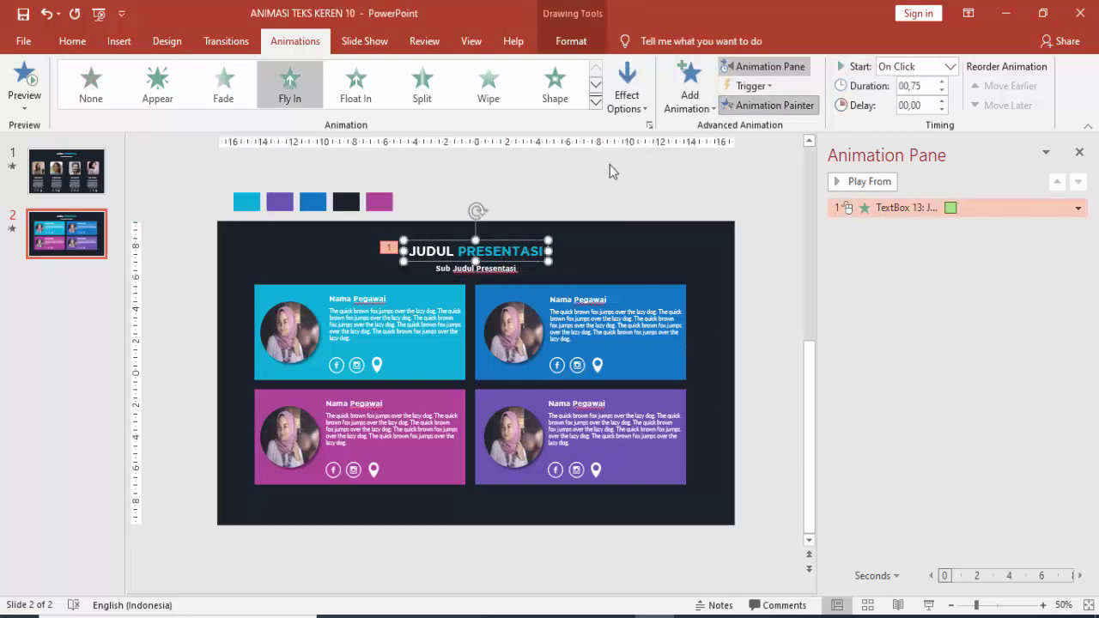
{"action": "left_click", "coordinate": [483, 268]}
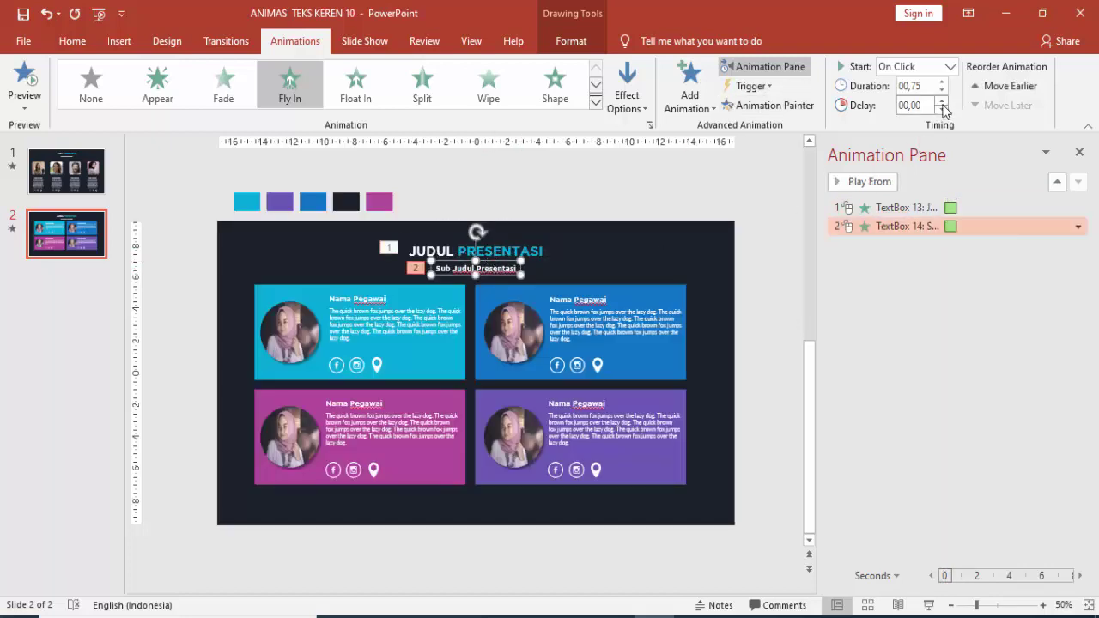
{"action": "left_click", "coordinate": [949, 66]}
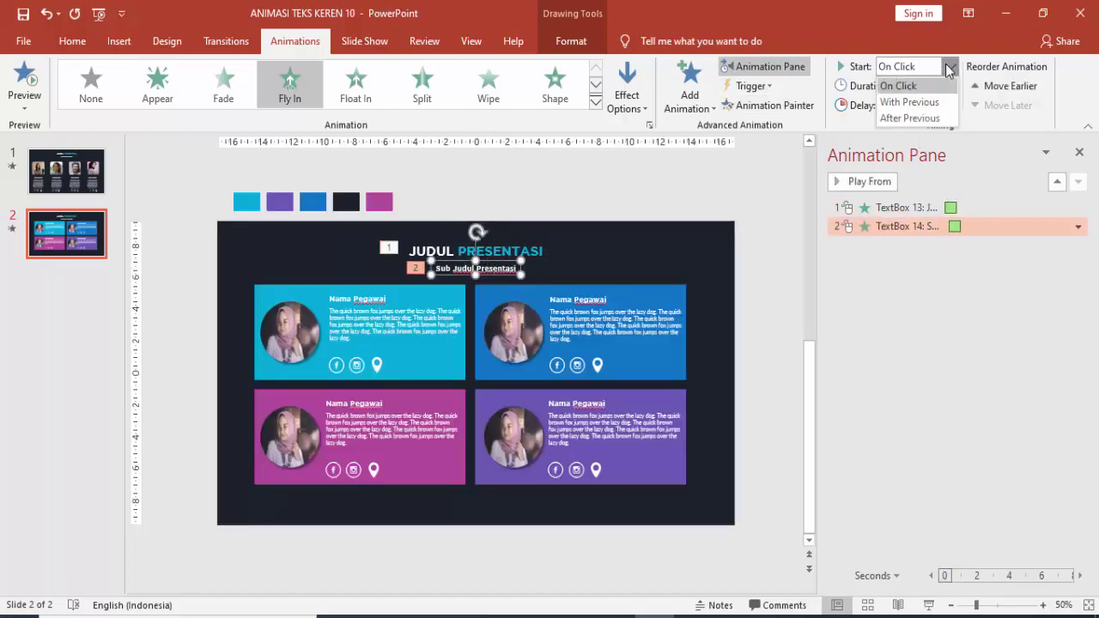
{"action": "left_click", "coordinate": [901, 102]}
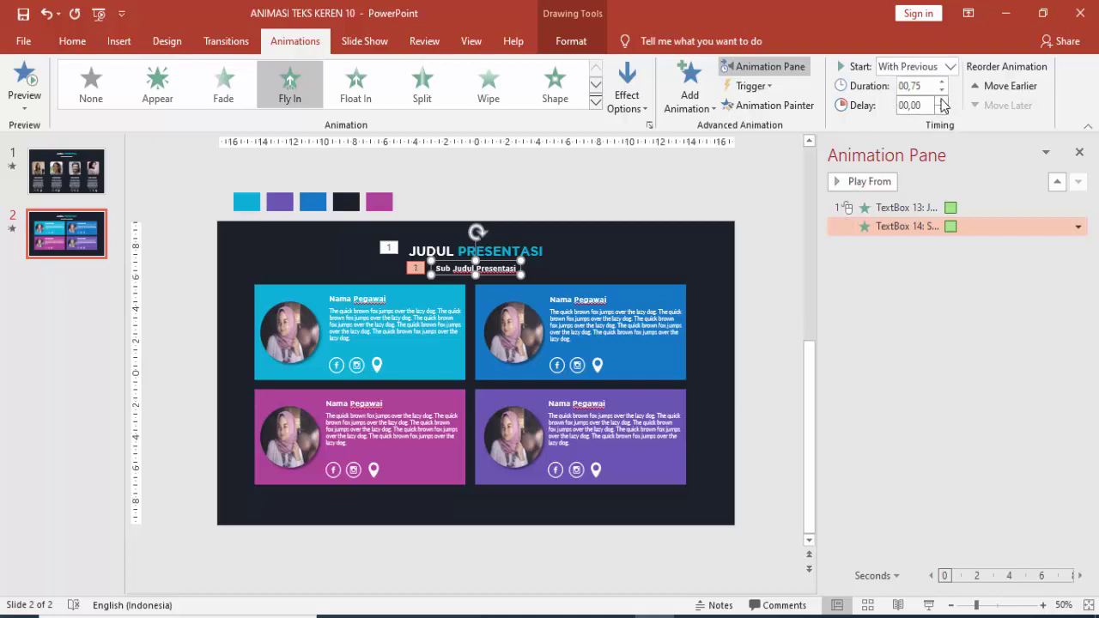
{"action": "left_click", "coordinate": [941, 101]}
Preview the slide's animations from the title onward.
{"action": "left_click", "coordinate": [913, 211]}
{"action": "left_click", "coordinate": [867, 182]}
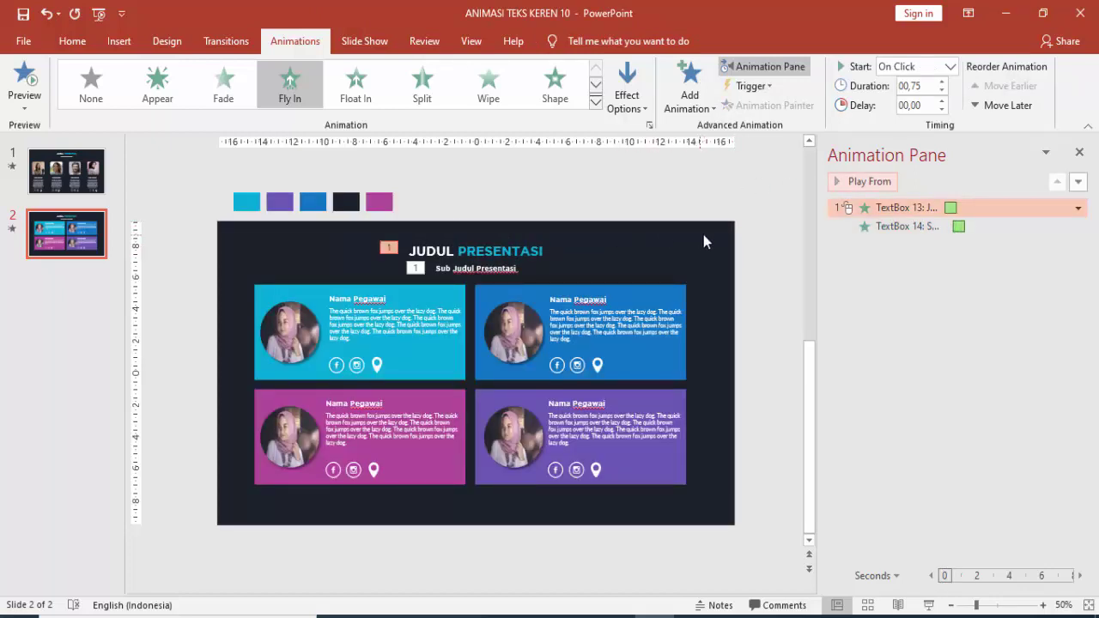
{"action": "left_click", "coordinate": [626, 245]}
Give the top-left blue card a Fly In entrance from the left.
{"action": "left_click", "coordinate": [320, 296]}
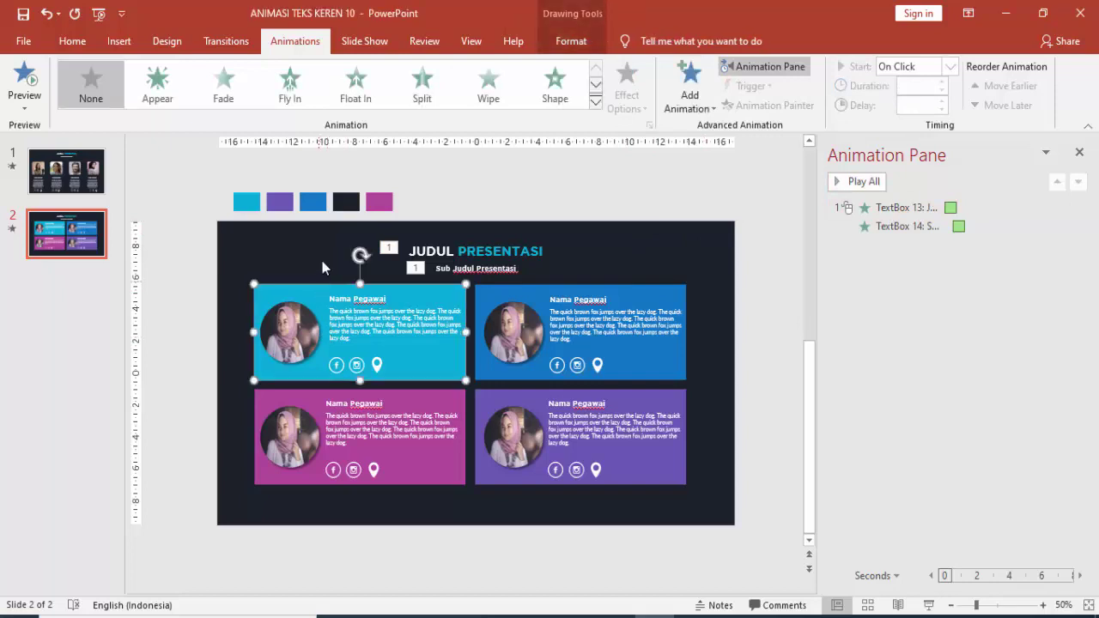
{"action": "left_click", "coordinate": [689, 86]}
{"action": "left_click", "coordinate": [829, 163]}
{"action": "left_click", "coordinate": [626, 93]}
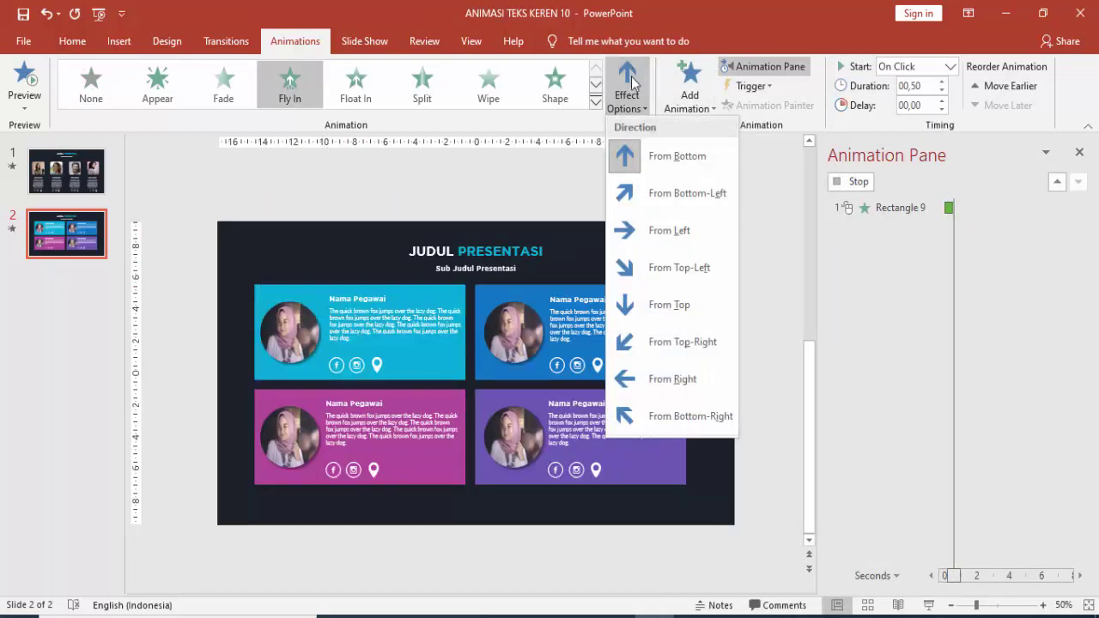
{"action": "left_click", "coordinate": [650, 240]}
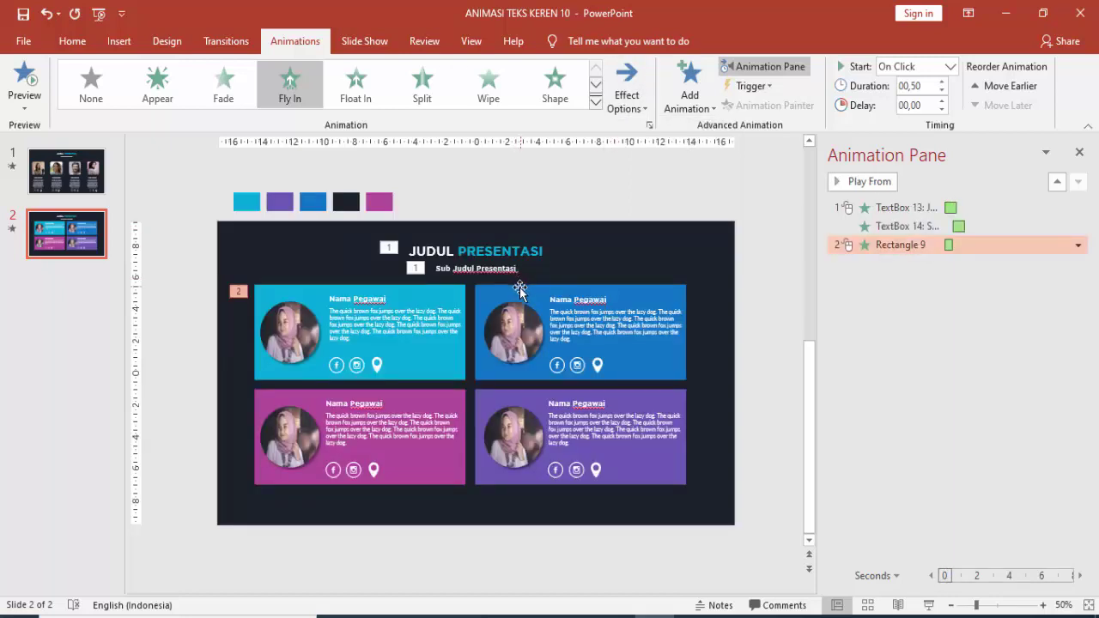
Make the card box start With Previous after a 0.75 s delay.
{"action": "left_click", "coordinate": [304, 328]}
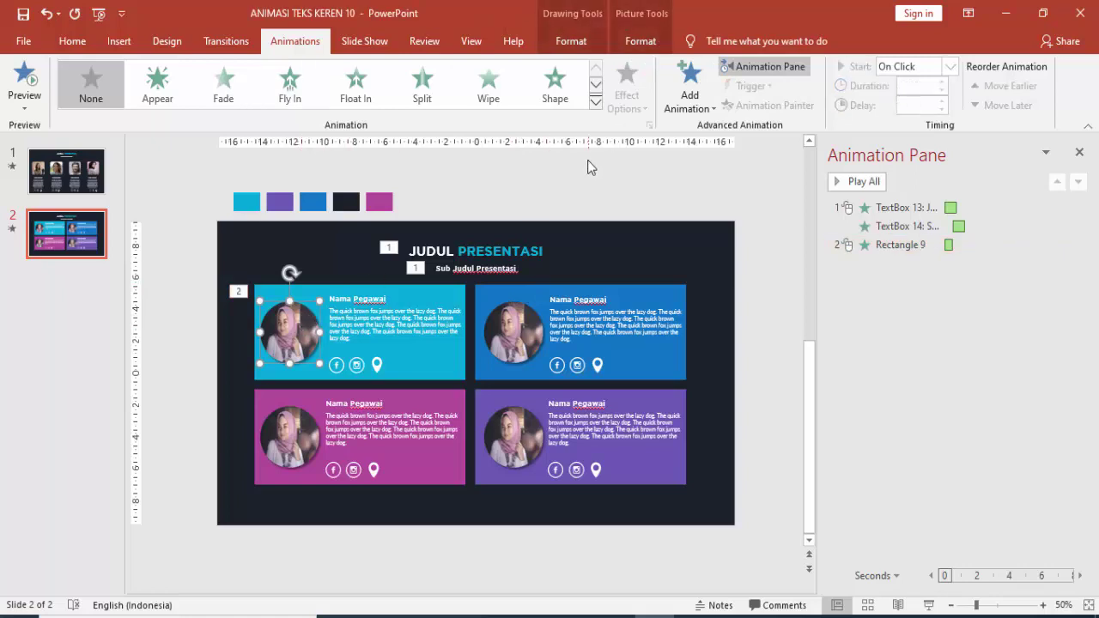
{"action": "left_click", "coordinate": [458, 290]}
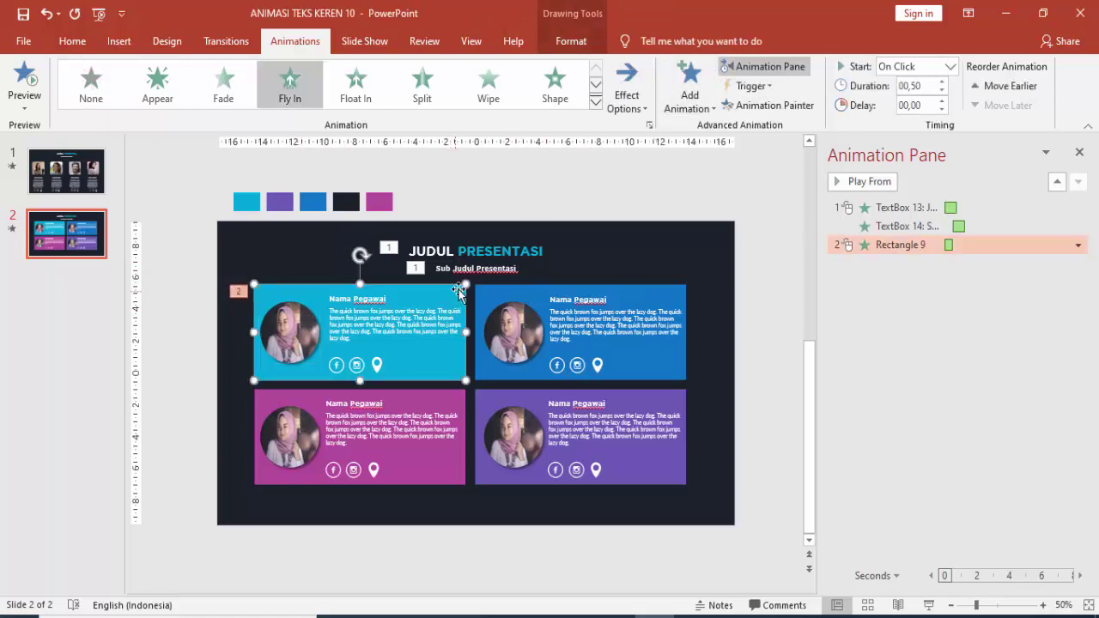
{"action": "left_click", "coordinate": [950, 67]}
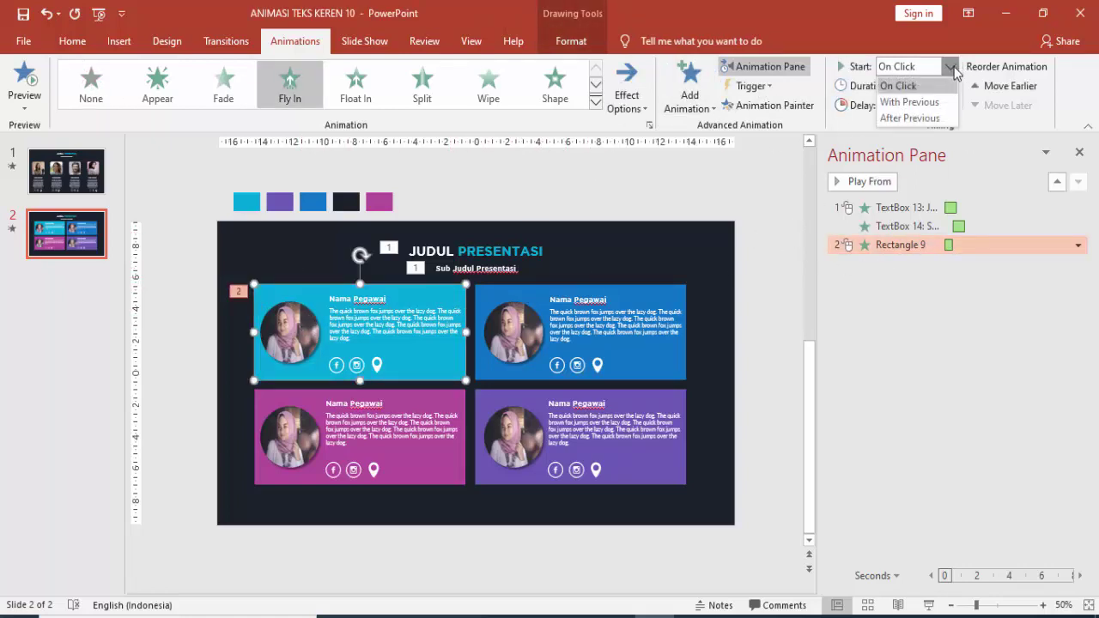
{"action": "left_click", "coordinate": [909, 101]}
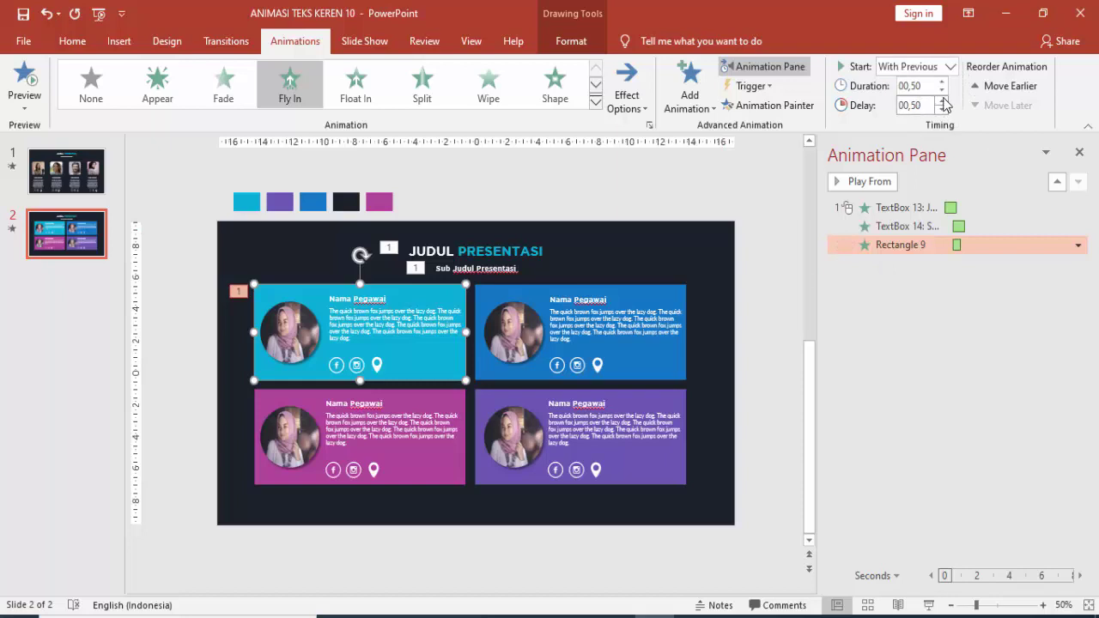
{"action": "left_click", "coordinate": [943, 101]}
Give the Rectangle 9 fly-in a 0.27 s smooth end.
{"action": "double_click", "coordinate": [962, 247]}
{"action": "left_click", "coordinate": [432, 196]}
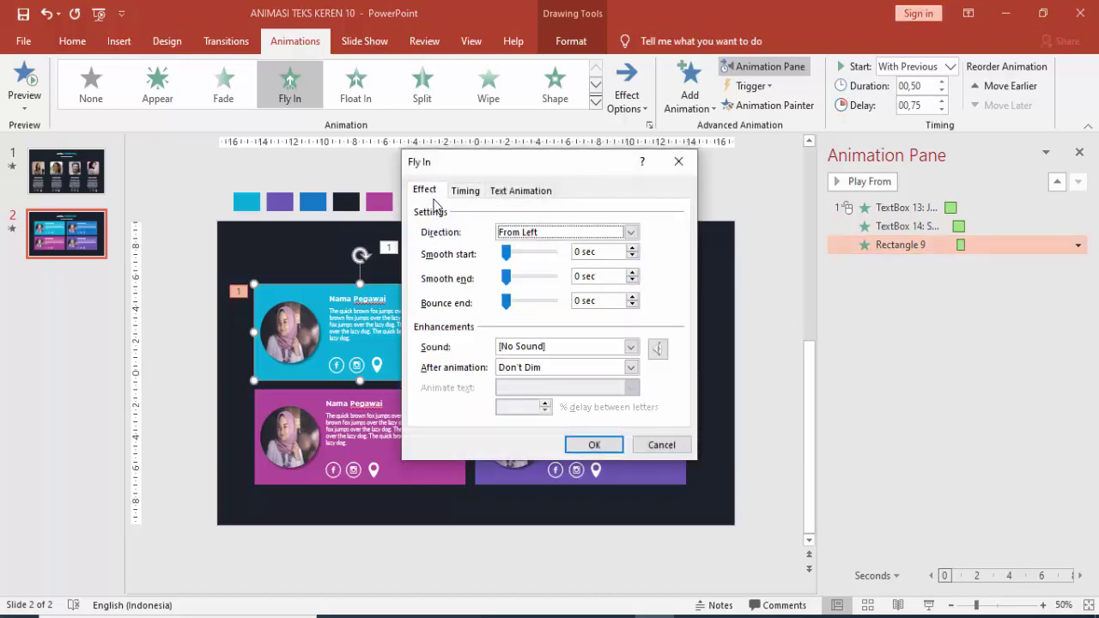
{"action": "left_click_drag", "start_coordinate": [506, 276], "coordinate": [530, 277]}
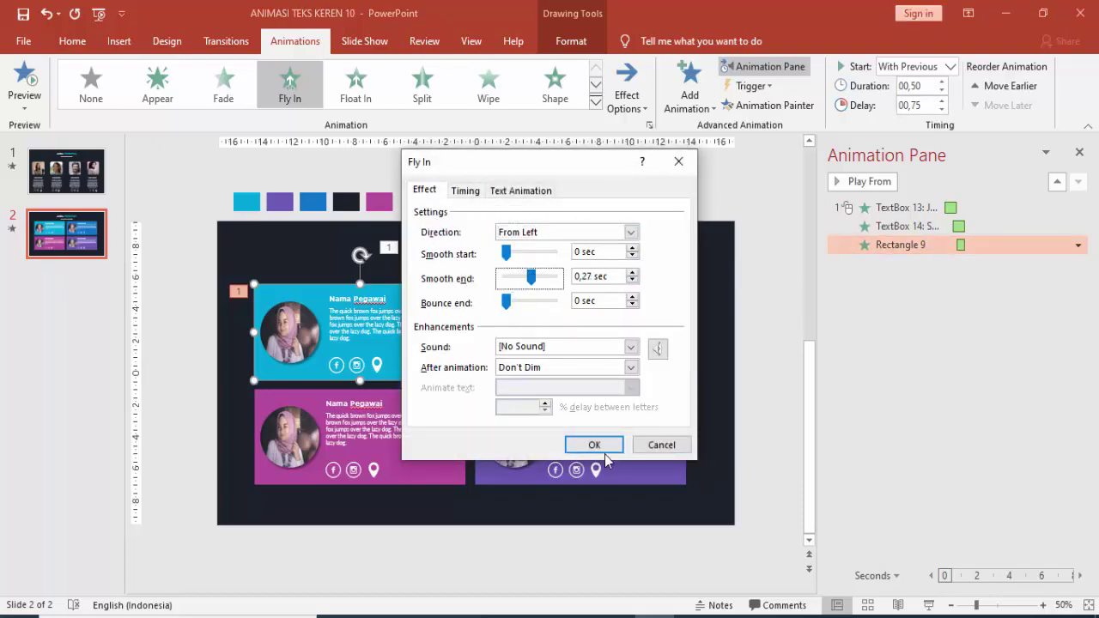
{"action": "left_click", "coordinate": [604, 454]}
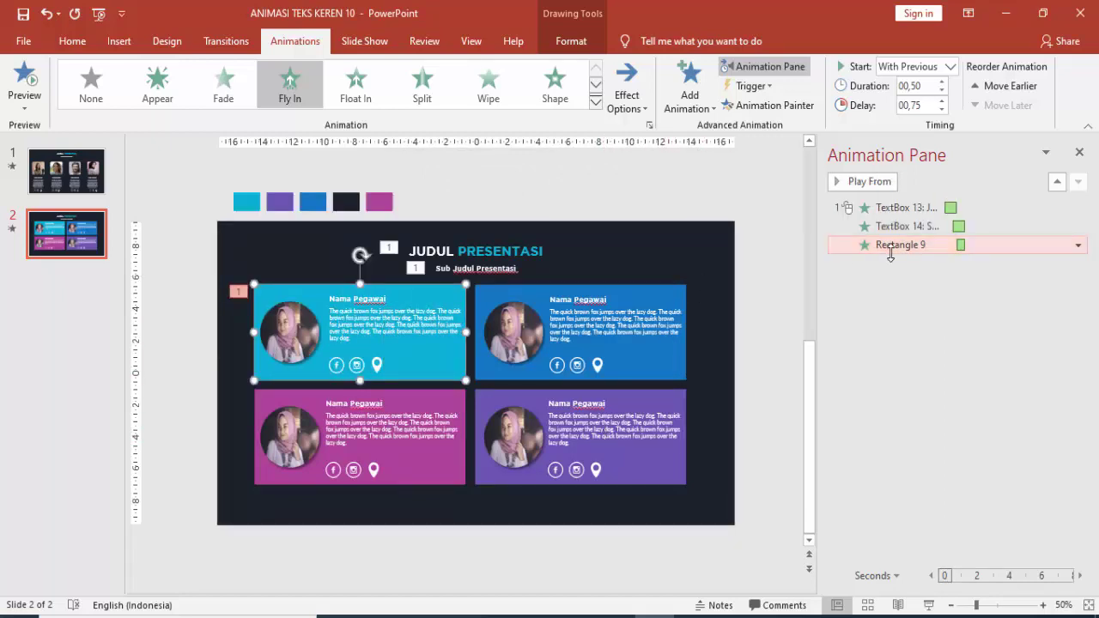
Give the first card's photo a Zoom entrance, With Previous after a 1.25 s delay.
{"action": "left_click", "coordinate": [294, 318]}
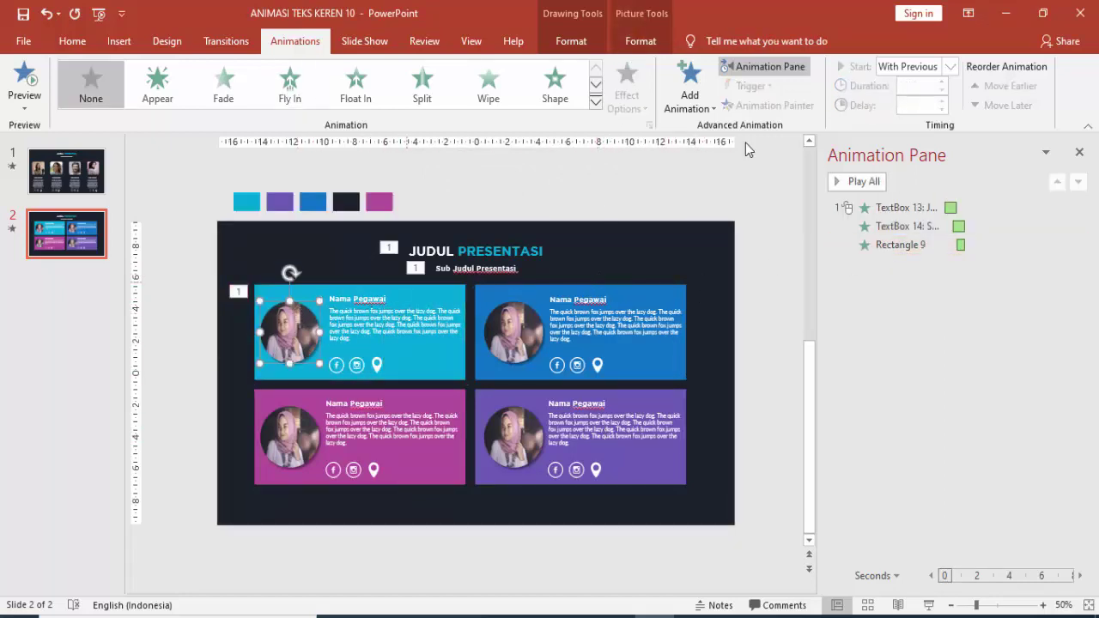
{"action": "left_click", "coordinate": [692, 86]}
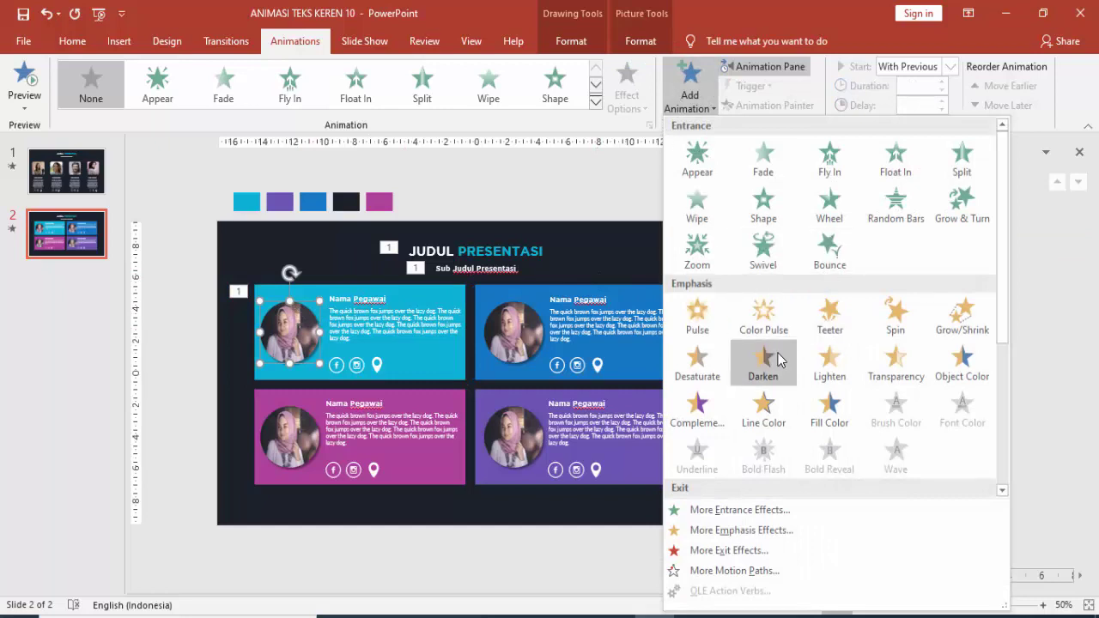
{"action": "left_click", "coordinate": [697, 250]}
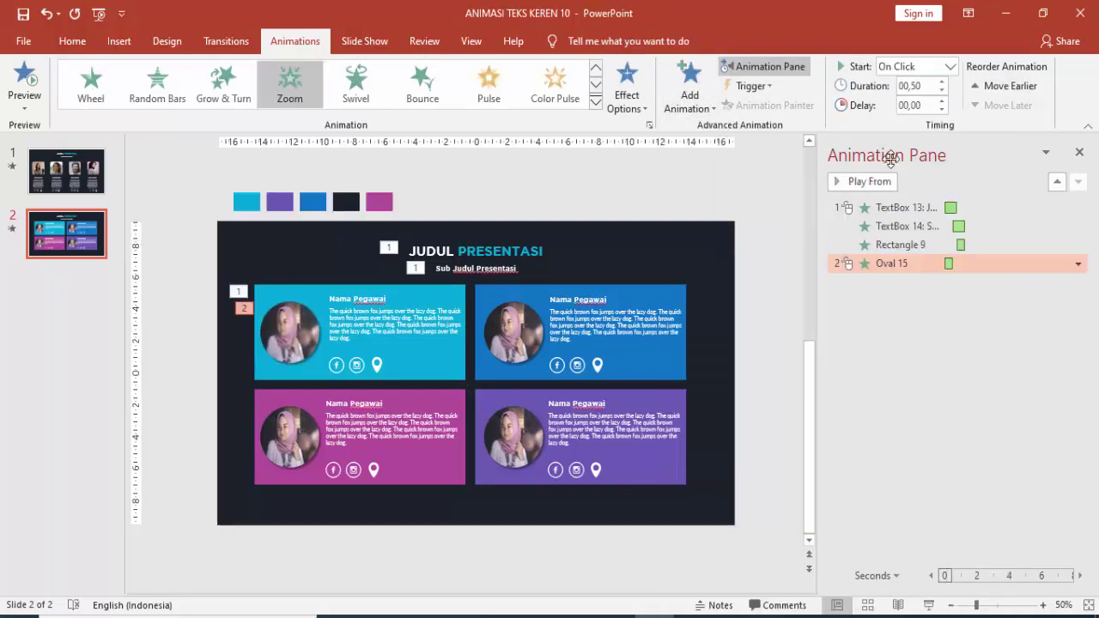
{"action": "left_click", "coordinate": [941, 101]}
{"action": "left_click", "coordinate": [942, 101]}
{"action": "left_click", "coordinate": [941, 100]}
{"action": "left_click", "coordinate": [950, 66]}
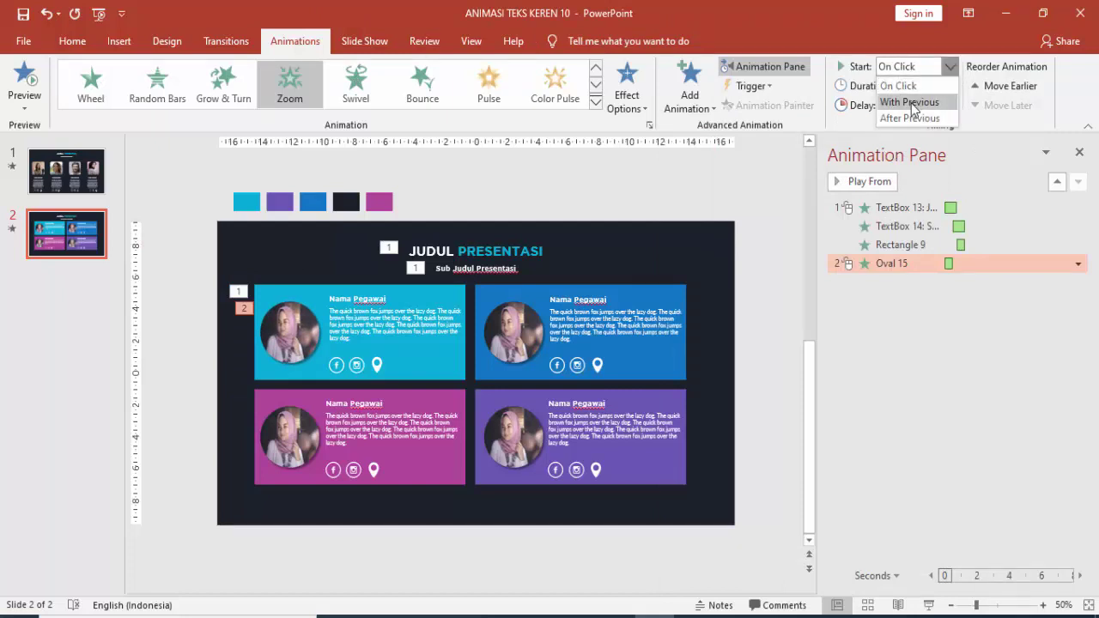
{"action": "left_click", "coordinate": [944, 98]}
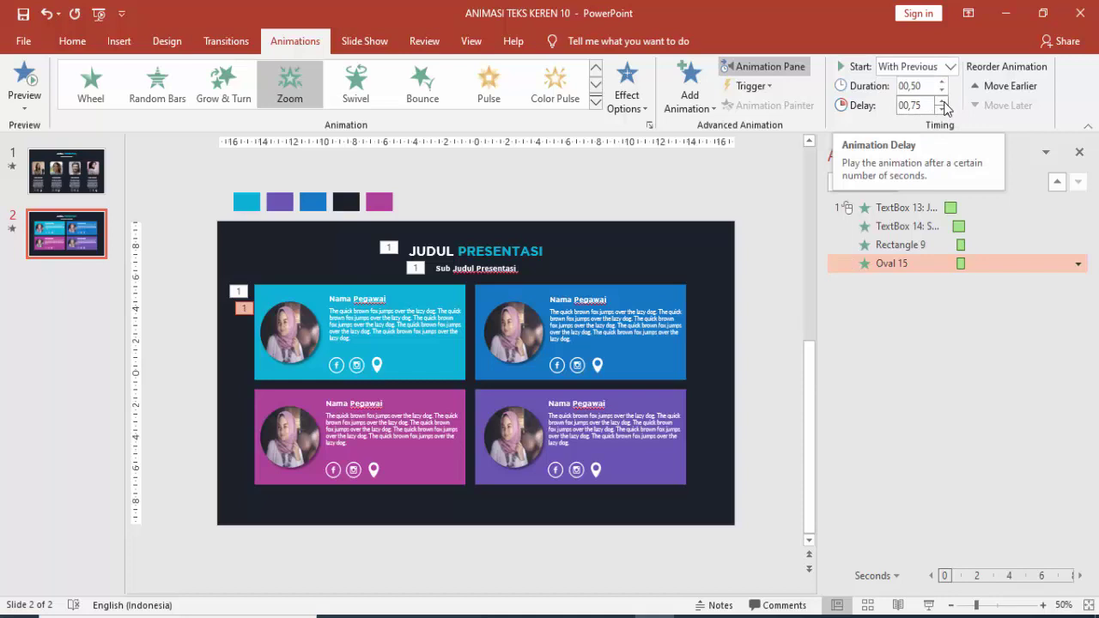
{"action": "left_click", "coordinate": [941, 100]}
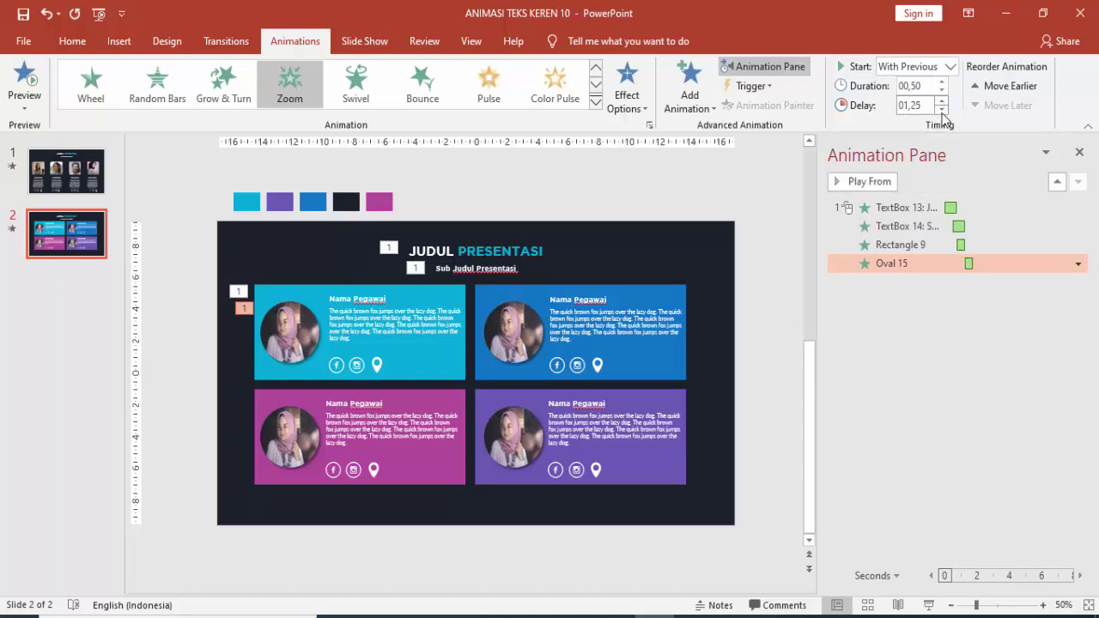
Preview the animations from the card box onward.
{"action": "left_click", "coordinate": [926, 247]}
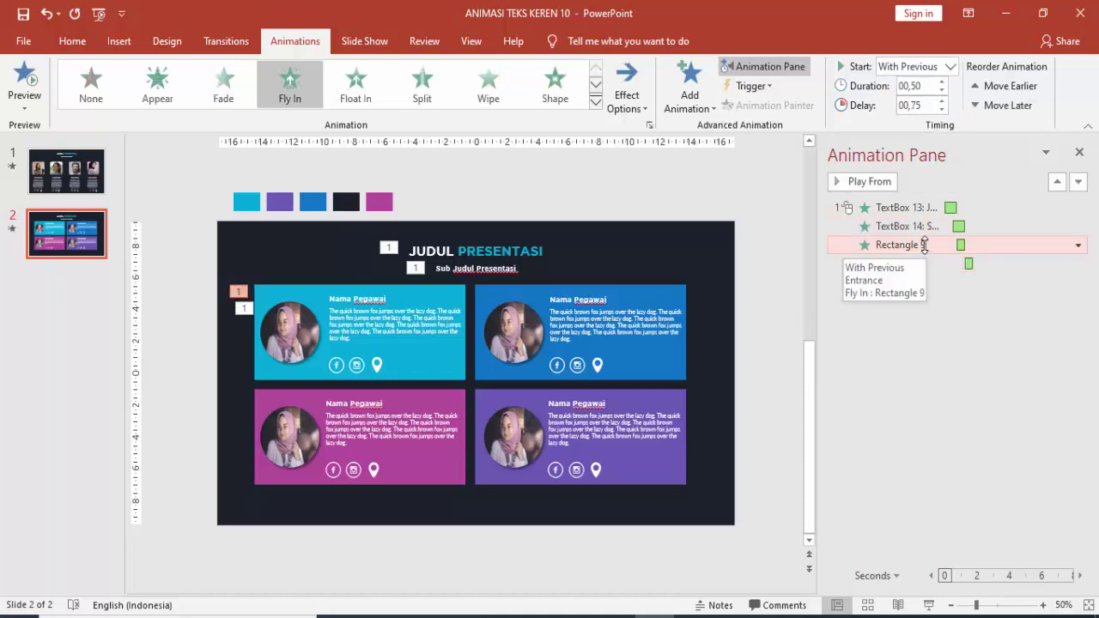
{"action": "left_click", "coordinate": [861, 182]}
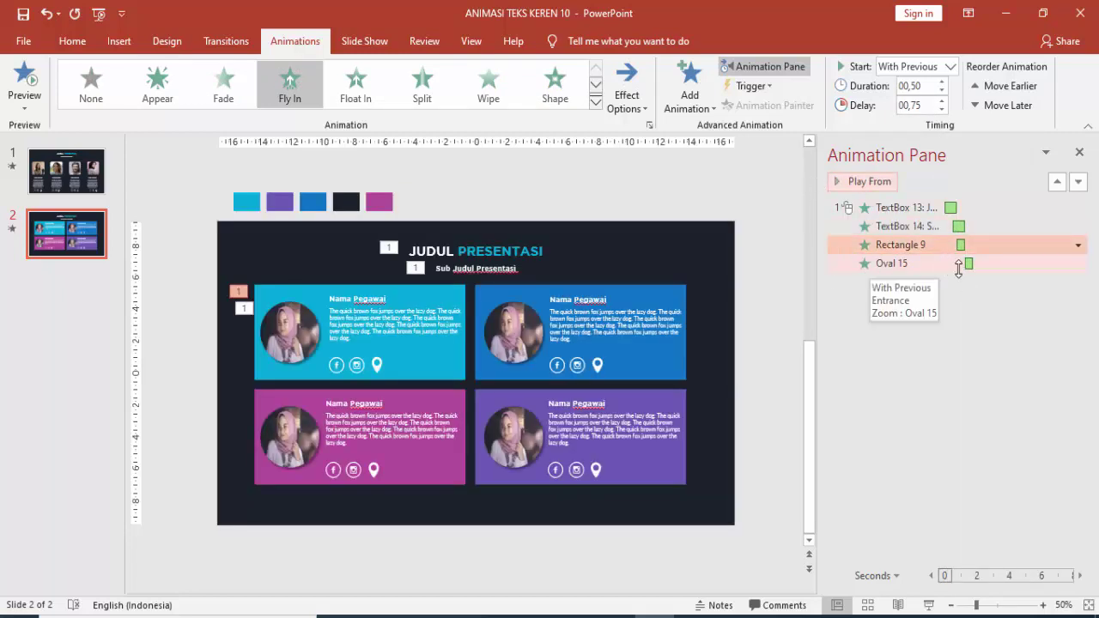
{"action": "left_click", "coordinate": [374, 297]}
Make the Nama Pegawai name fly in from the right, With Previous after a 1.50 s delay.
{"action": "left_click", "coordinate": [374, 298]}
{"action": "left_click", "coordinate": [375, 297]}
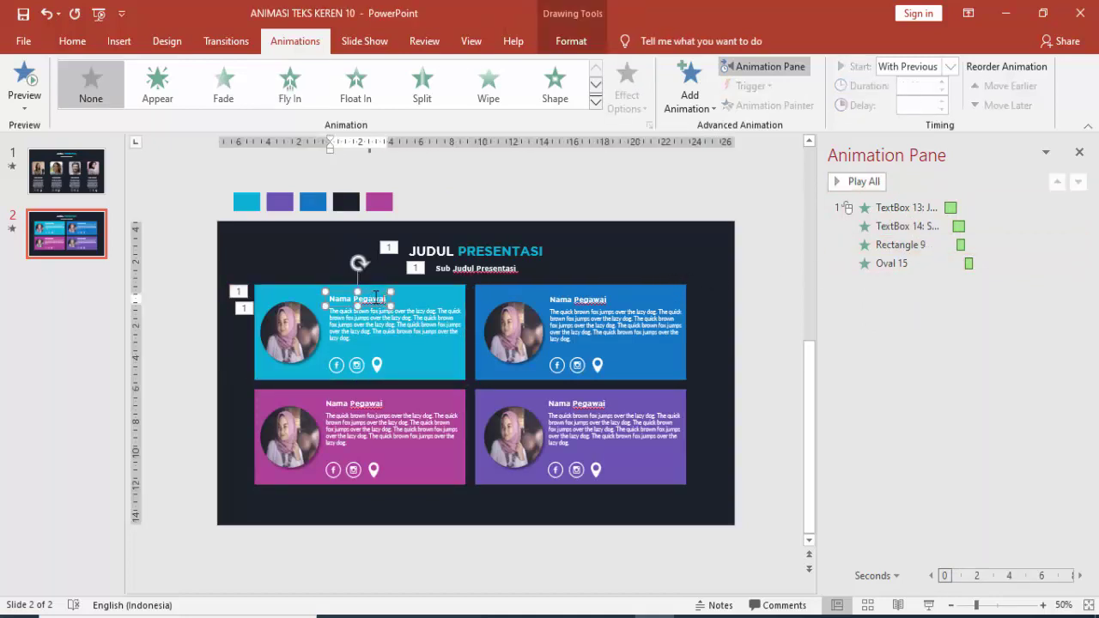
{"action": "left_click", "coordinate": [691, 96]}
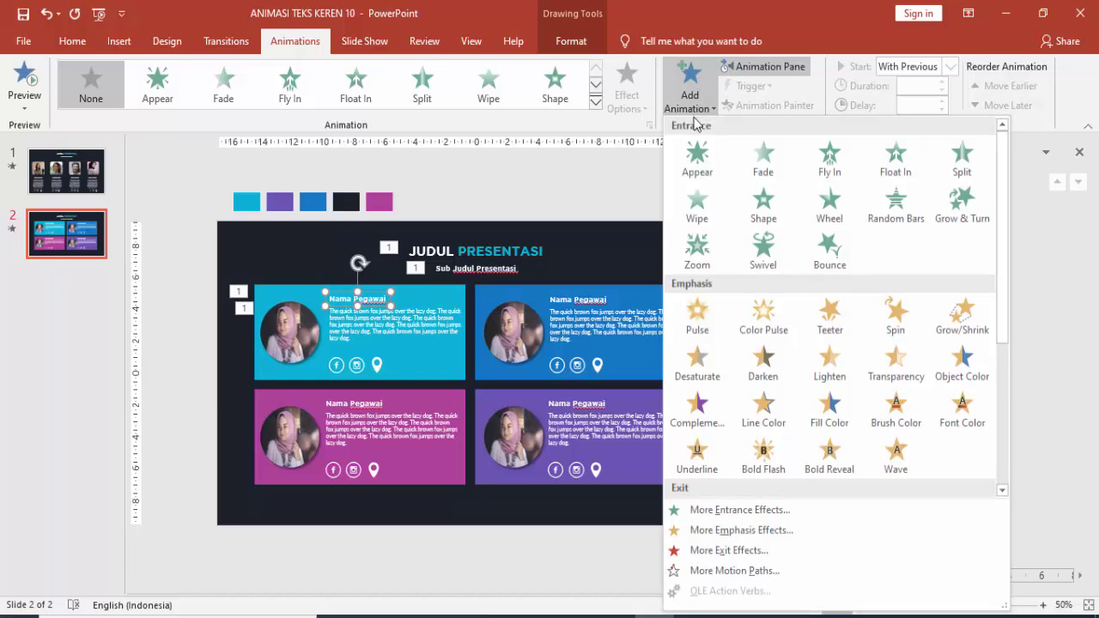
{"action": "left_click", "coordinate": [829, 168]}
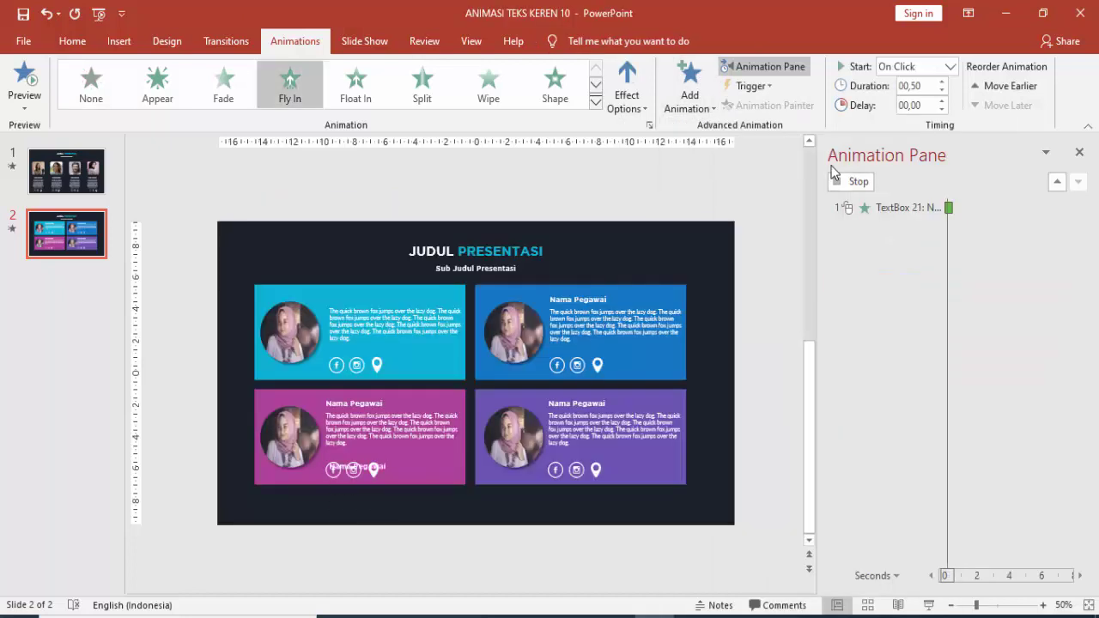
{"action": "left_click", "coordinate": [626, 90]}
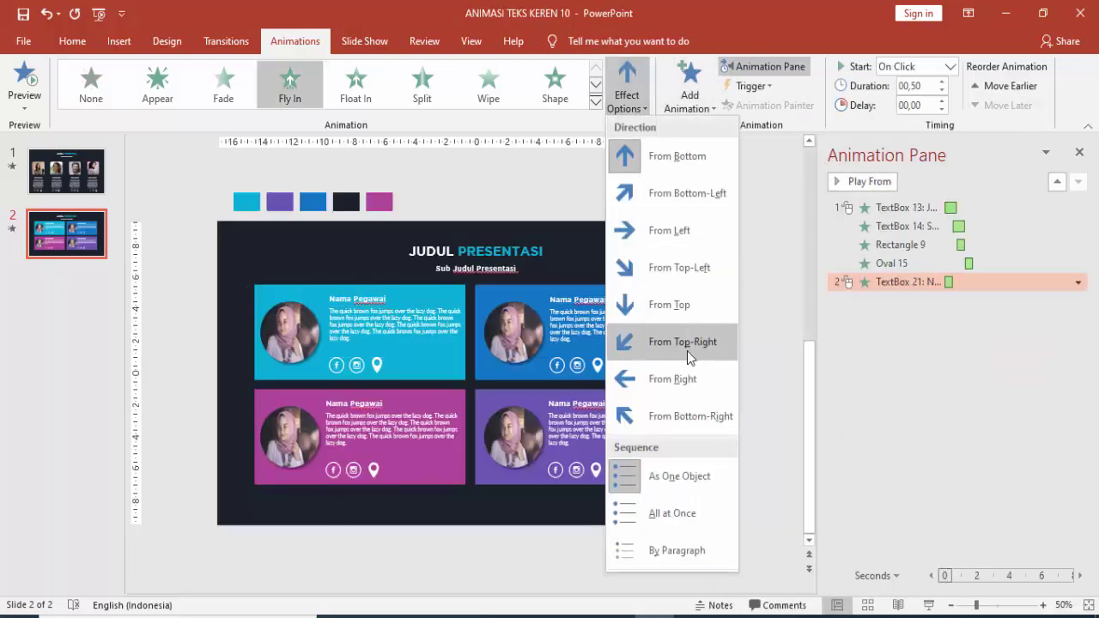
{"action": "left_click", "coordinate": [679, 378]}
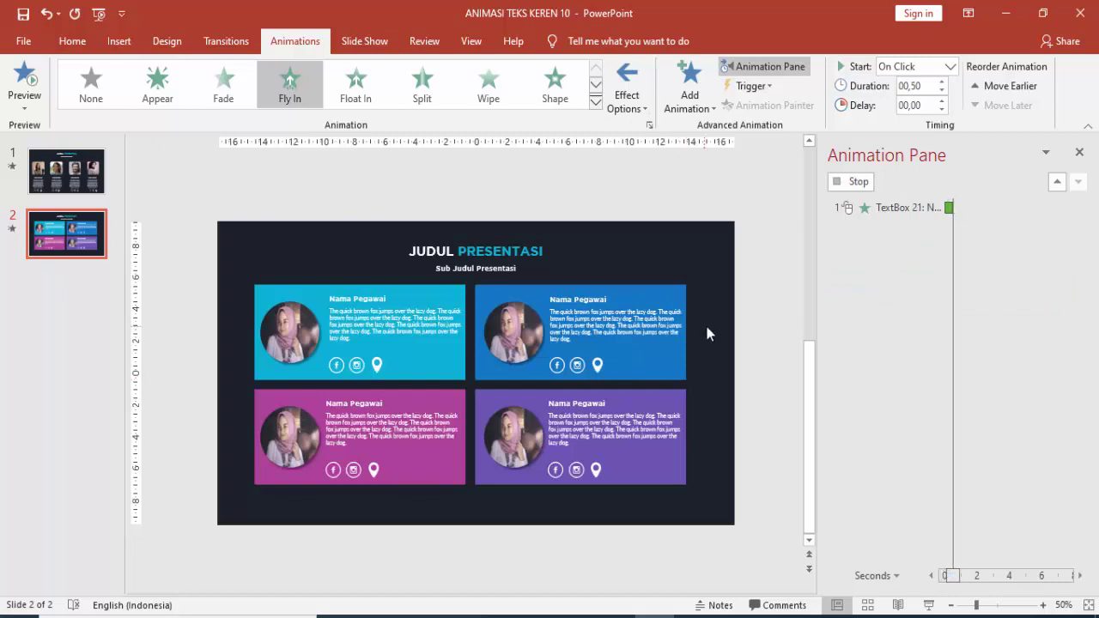
{"action": "left_click", "coordinate": [950, 66]}
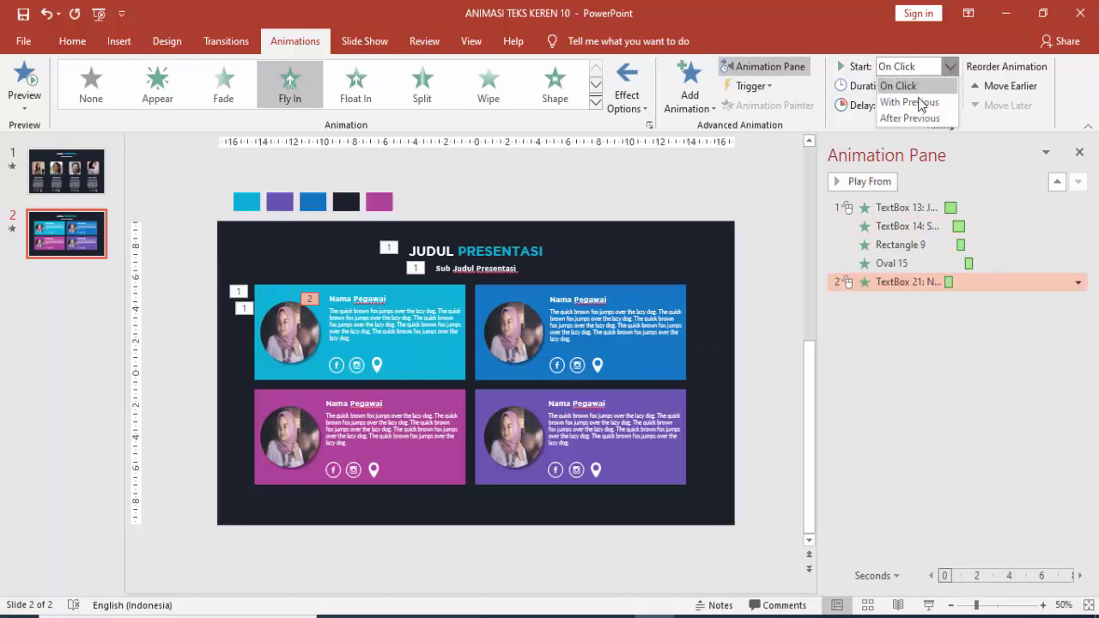
{"action": "left_click", "coordinate": [913, 98]}
{"action": "left_click", "coordinate": [941, 101]}
{"action": "left_click", "coordinate": [941, 101]}
{"action": "left_click", "coordinate": [942, 100]}
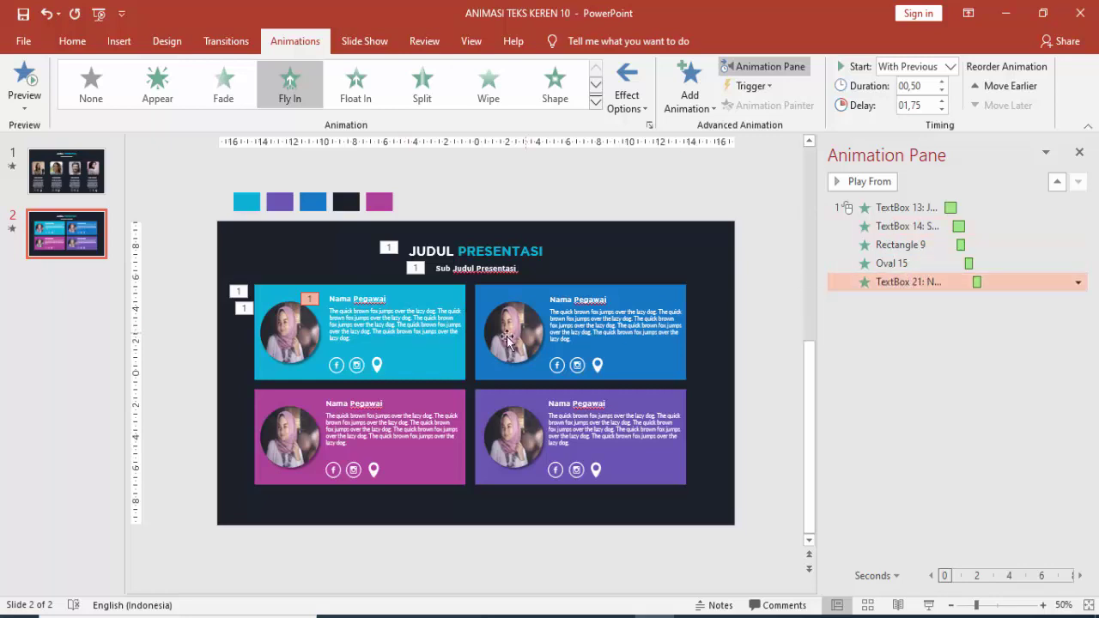
Copy the name's animation onto the first card's description text with Animation Painter.
{"action": "left_click", "coordinate": [304, 337]}
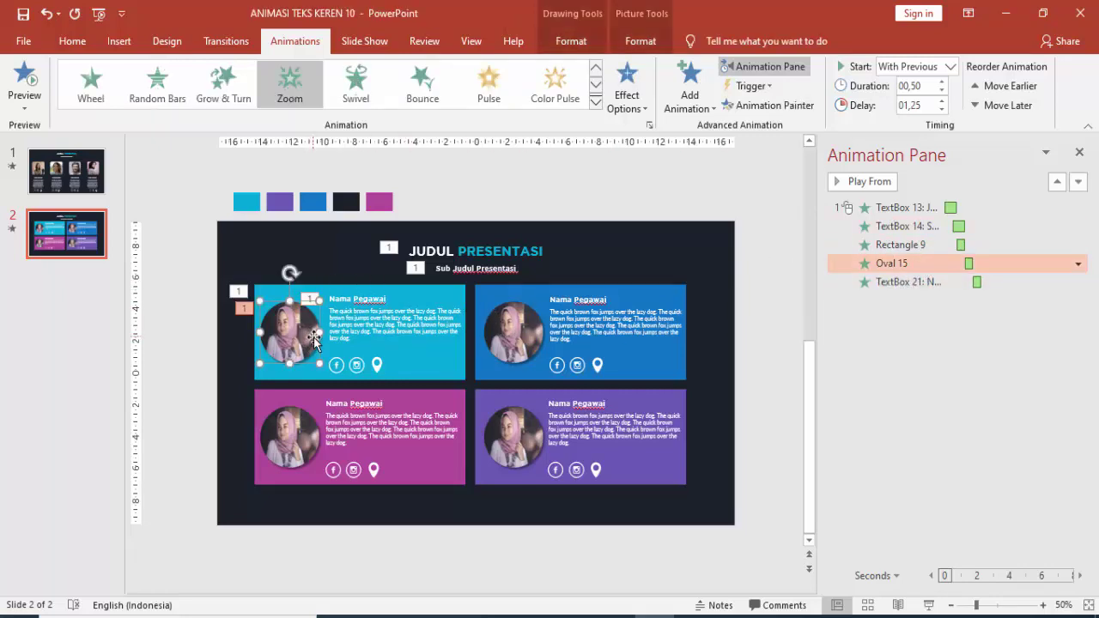
{"action": "left_click", "coordinate": [370, 296]}
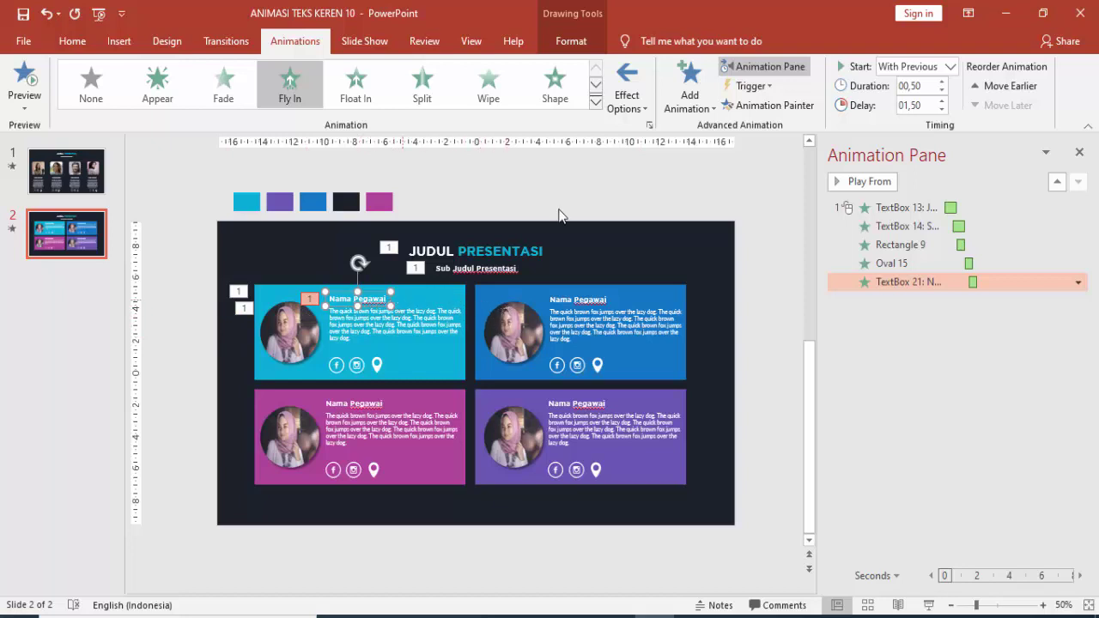
{"action": "left_click", "coordinate": [740, 105]}
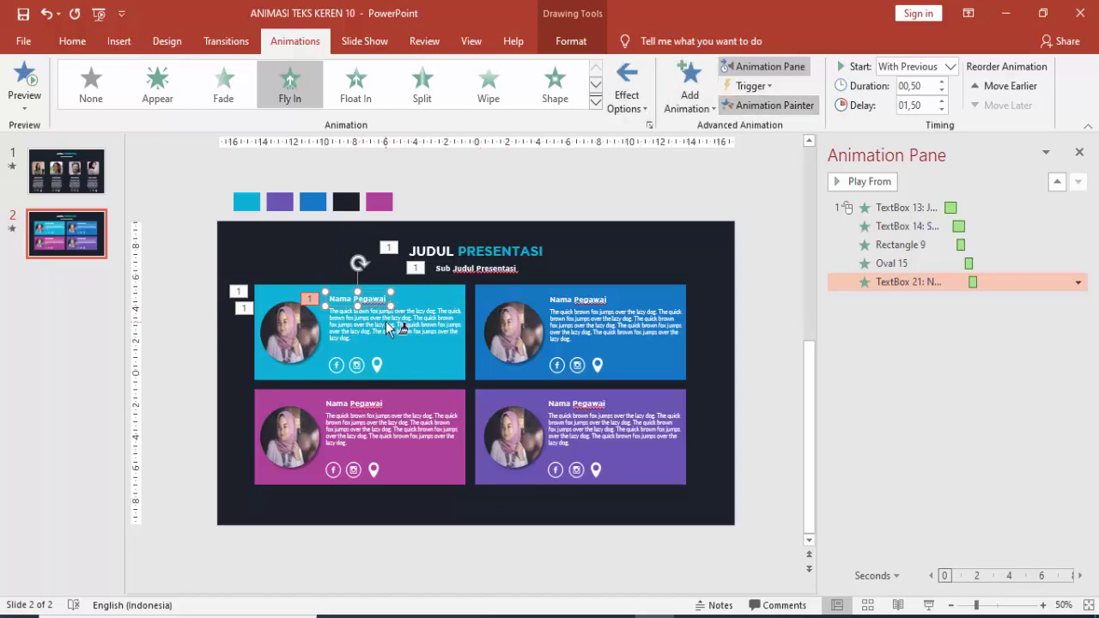
{"action": "left_click", "coordinate": [387, 325]}
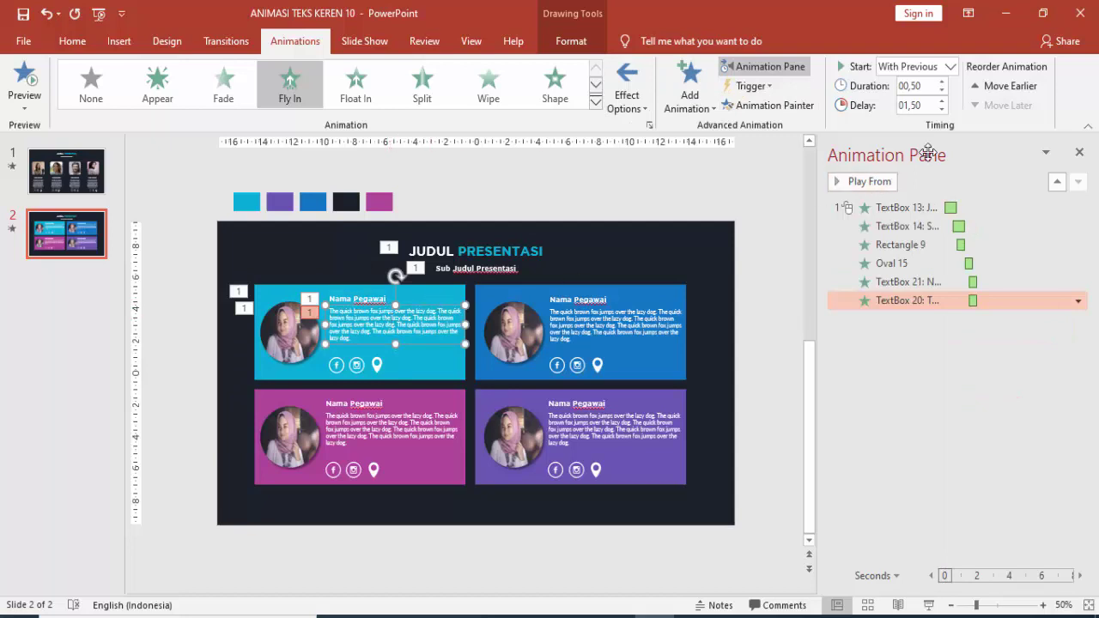
Delay the description to 1.75 s, paint its fly-in onto the icon row, and preview everything.
{"action": "left_click", "coordinate": [941, 100]}
{"action": "left_click", "coordinate": [770, 105]}
{"action": "left_click", "coordinate": [365, 367]}
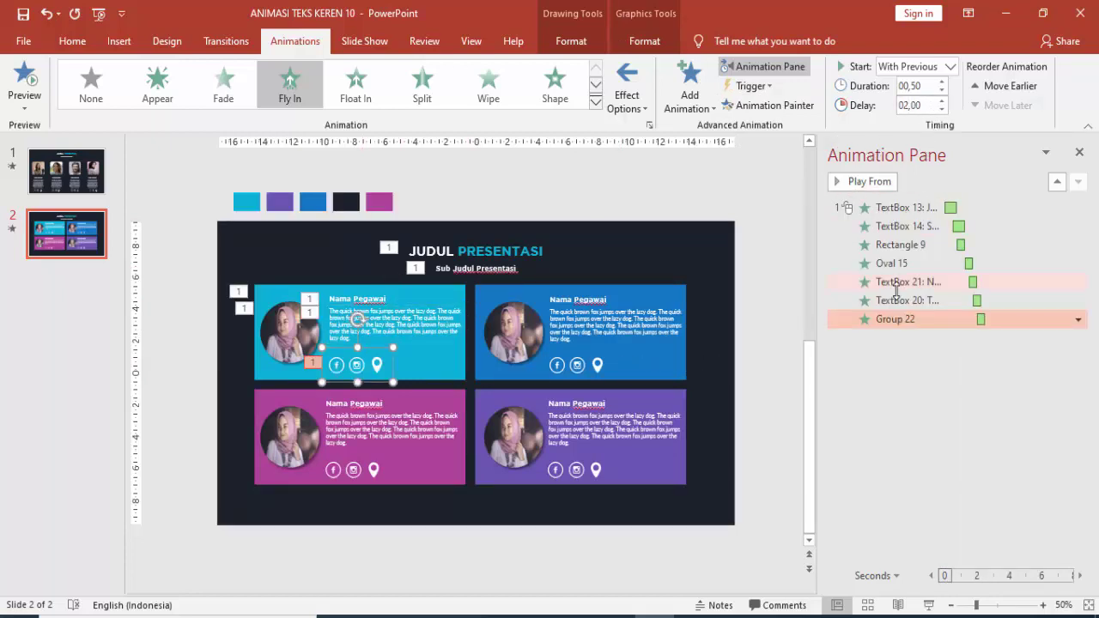
{"action": "left_click", "coordinate": [911, 208]}
{"action": "left_click", "coordinate": [885, 184]}
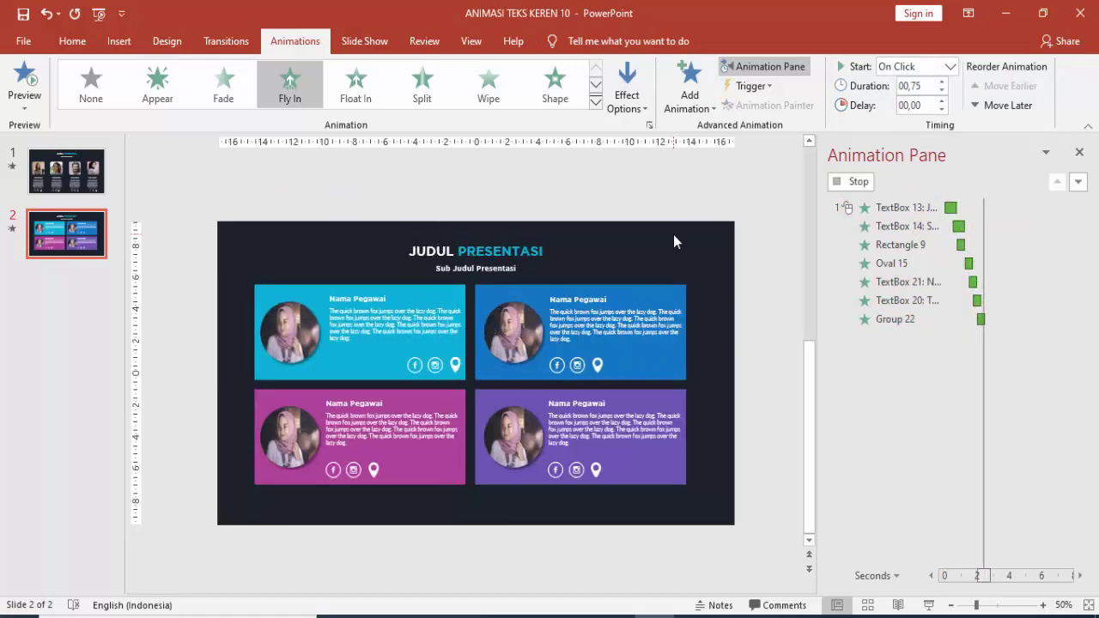
Give the top-right blue card box a Fly In from the right, starting After Previous.
{"action": "left_click", "coordinate": [521, 298]}
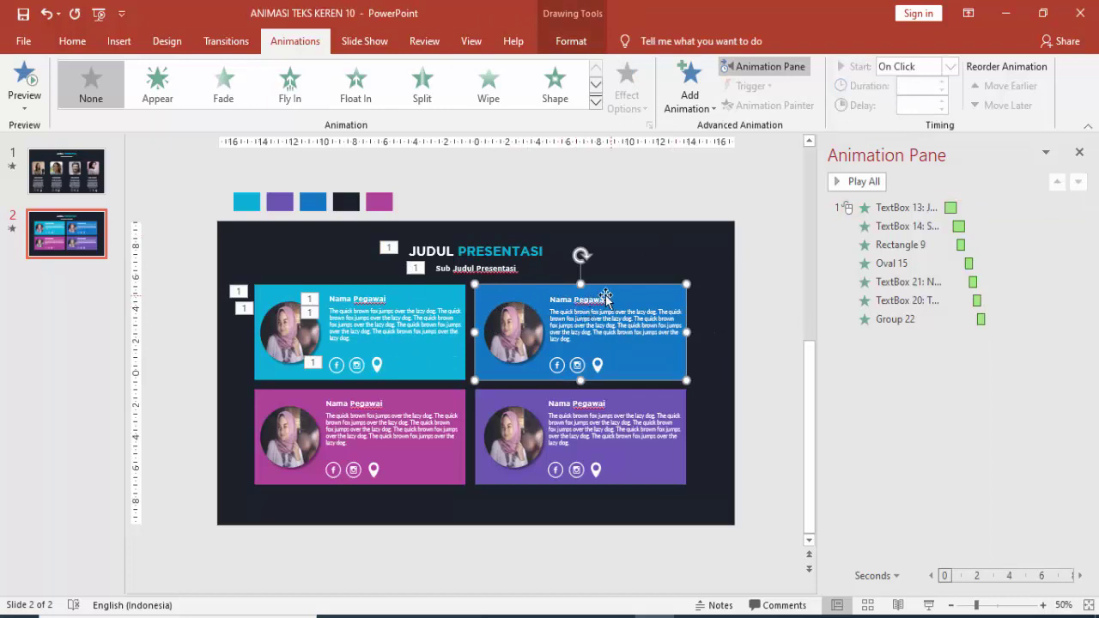
{"action": "left_click", "coordinate": [687, 85]}
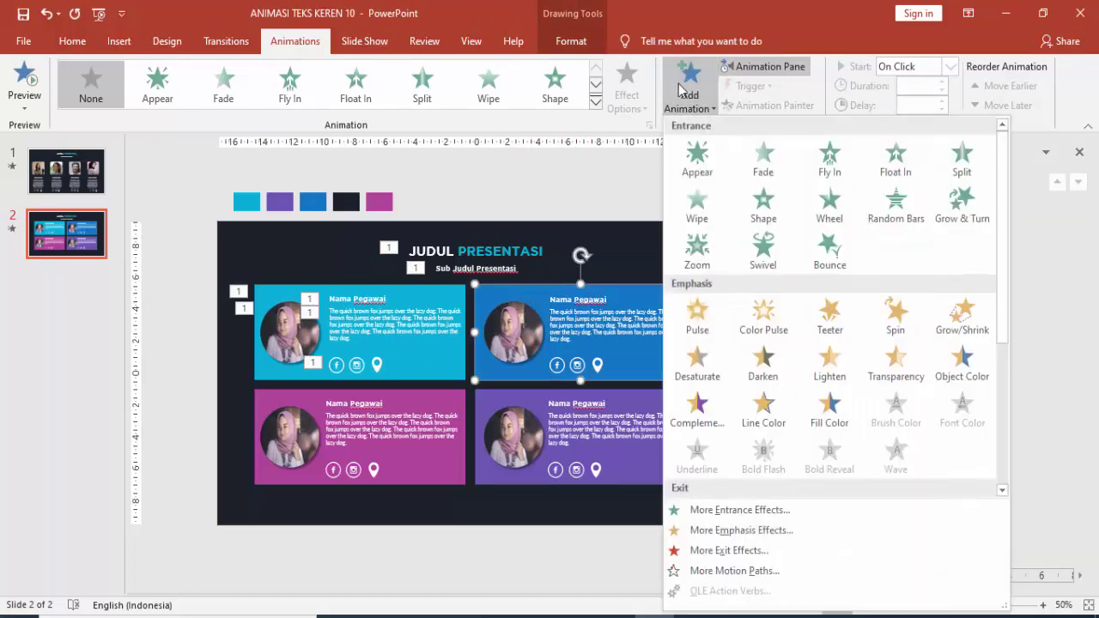
{"action": "left_click", "coordinate": [829, 163]}
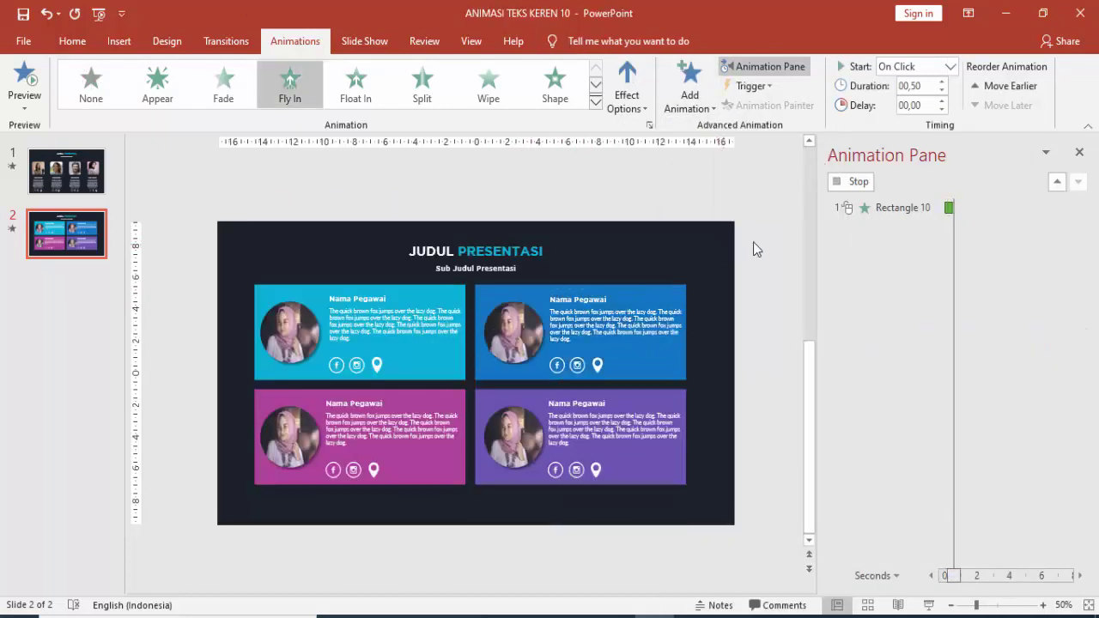
{"action": "left_click", "coordinate": [627, 96]}
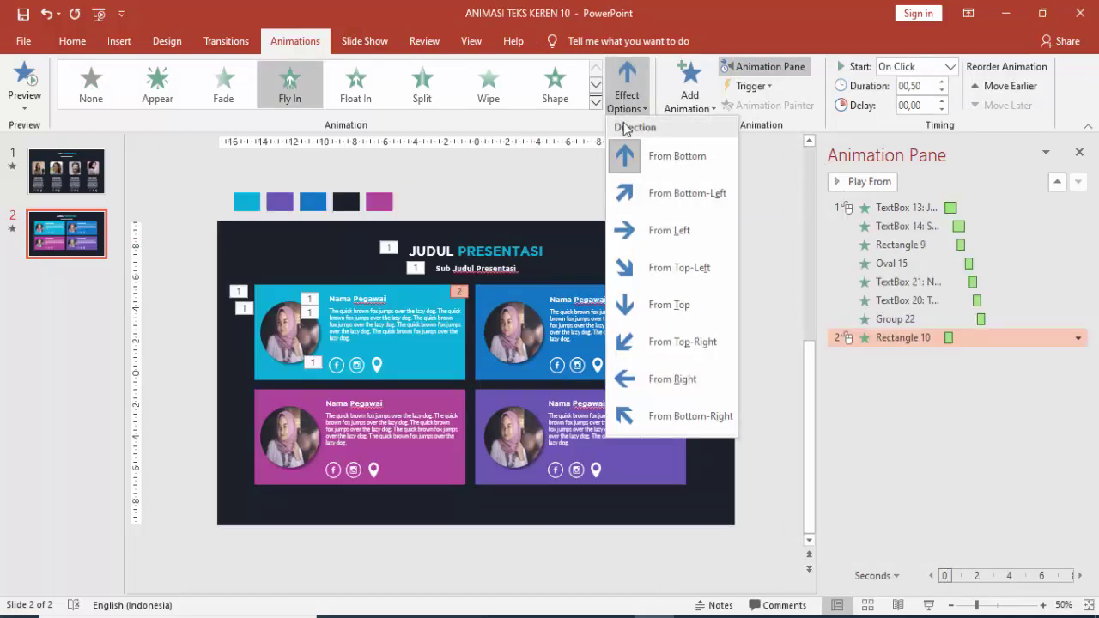
{"action": "left_click", "coordinate": [633, 374]}
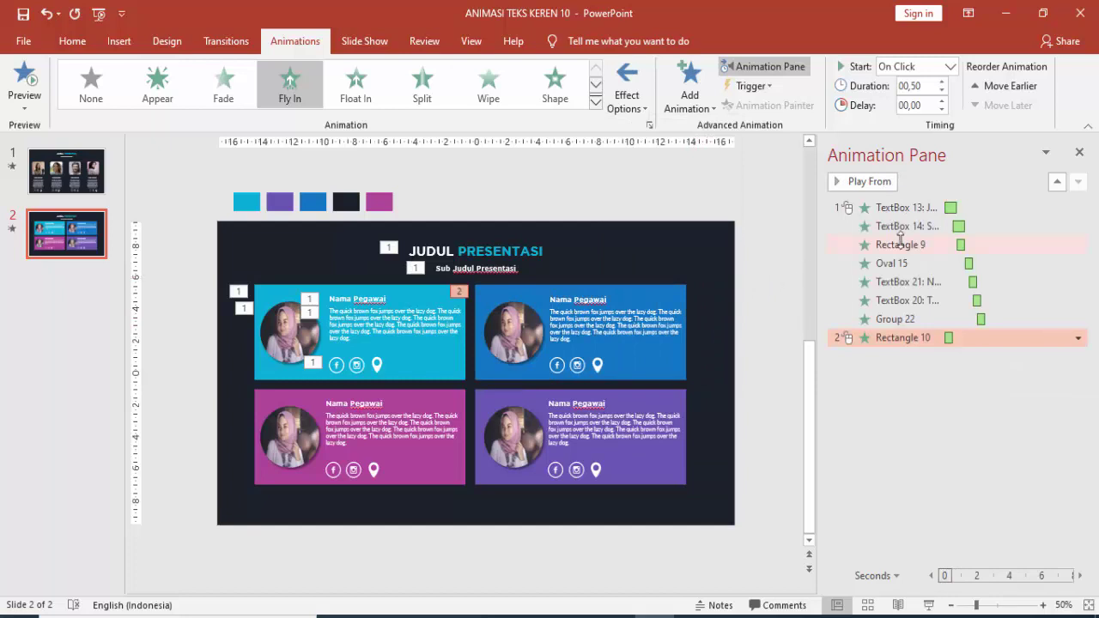
{"action": "left_click", "coordinate": [949, 68]}
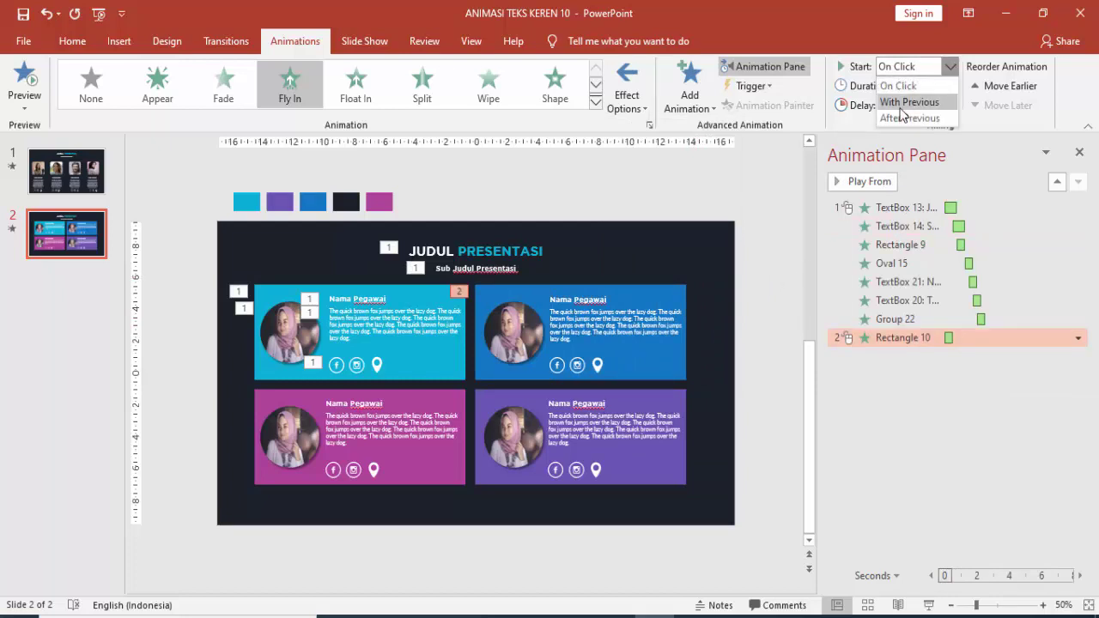
{"action": "left_click", "coordinate": [908, 102]}
{"action": "left_click", "coordinate": [950, 68]}
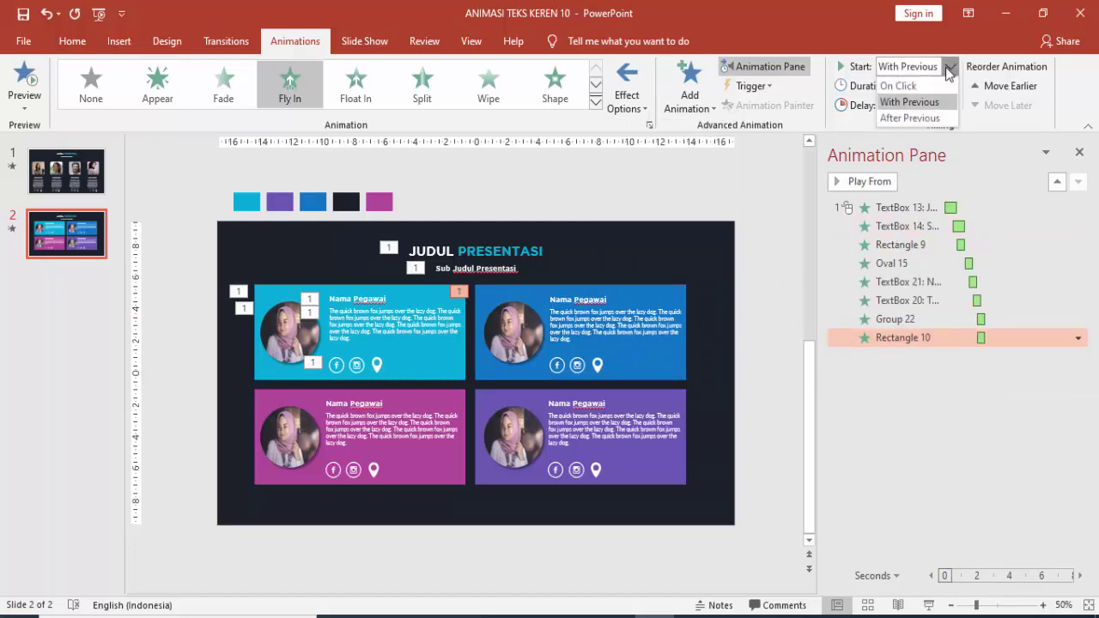
{"action": "left_click", "coordinate": [918, 115]}
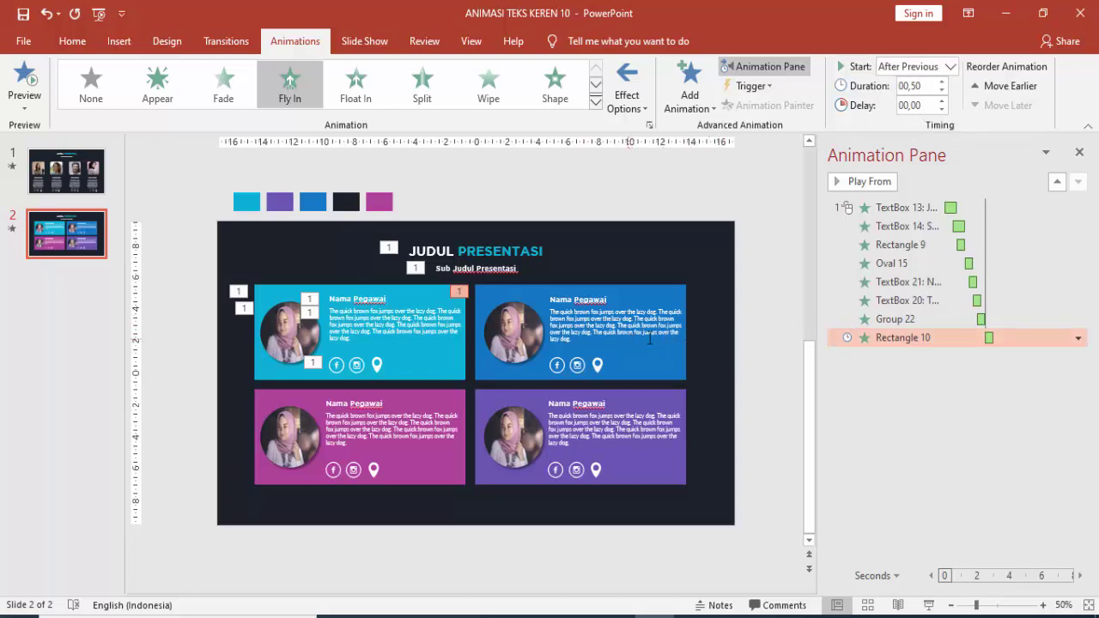
{"action": "left_click", "coordinate": [592, 289]}
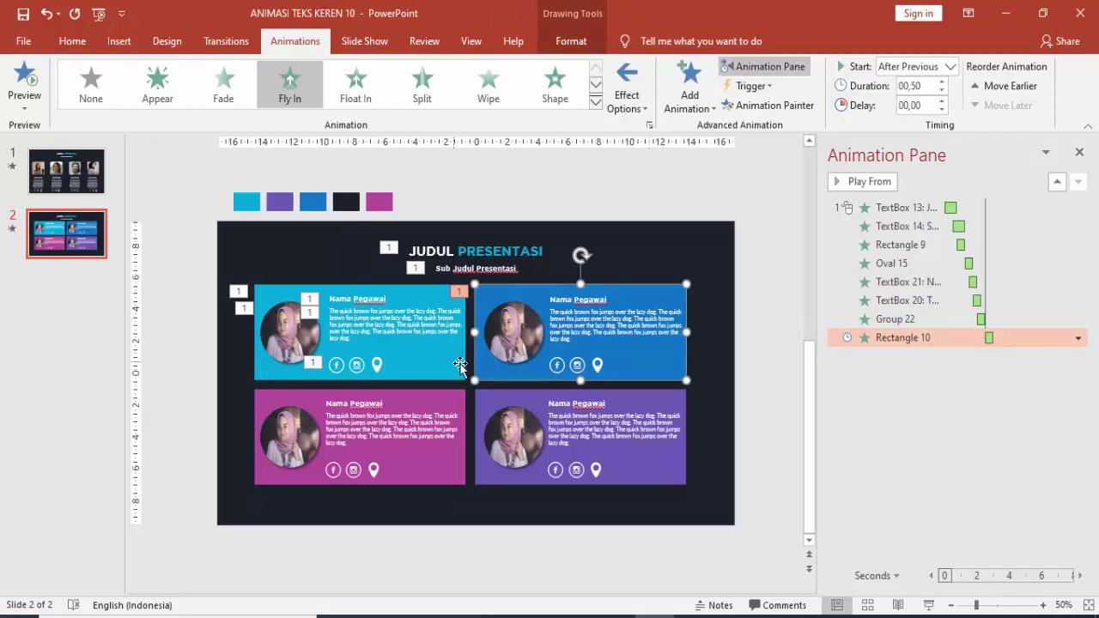
Give the blue card's photo a Zoom entrance, With Previous after a 0.50 s delay.
{"action": "left_click", "coordinate": [376, 365]}
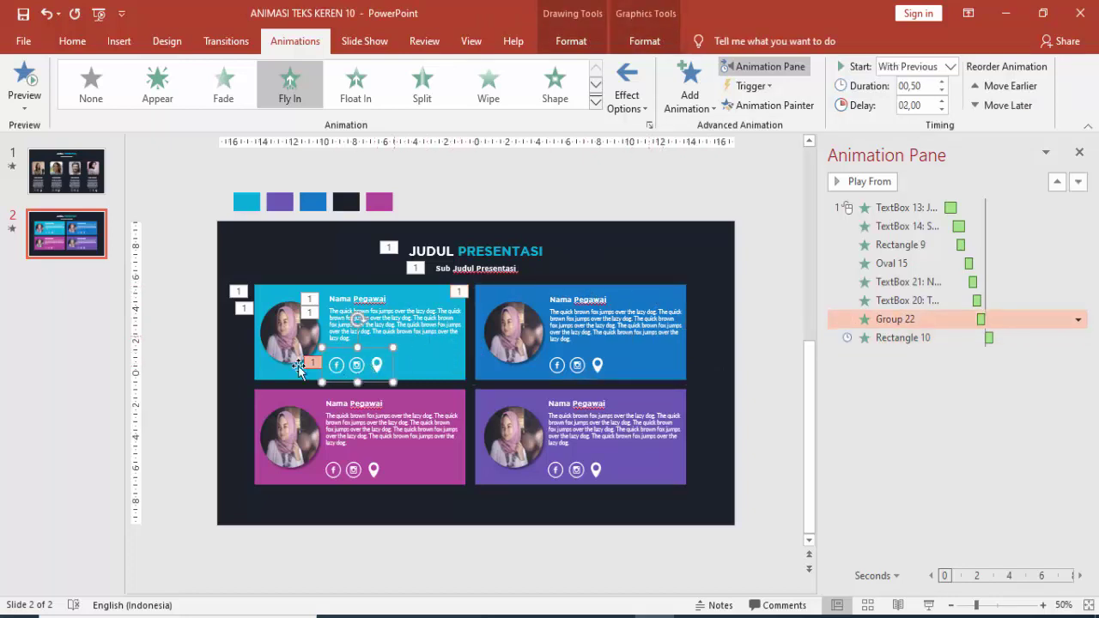
{"action": "left_click", "coordinate": [685, 361]}
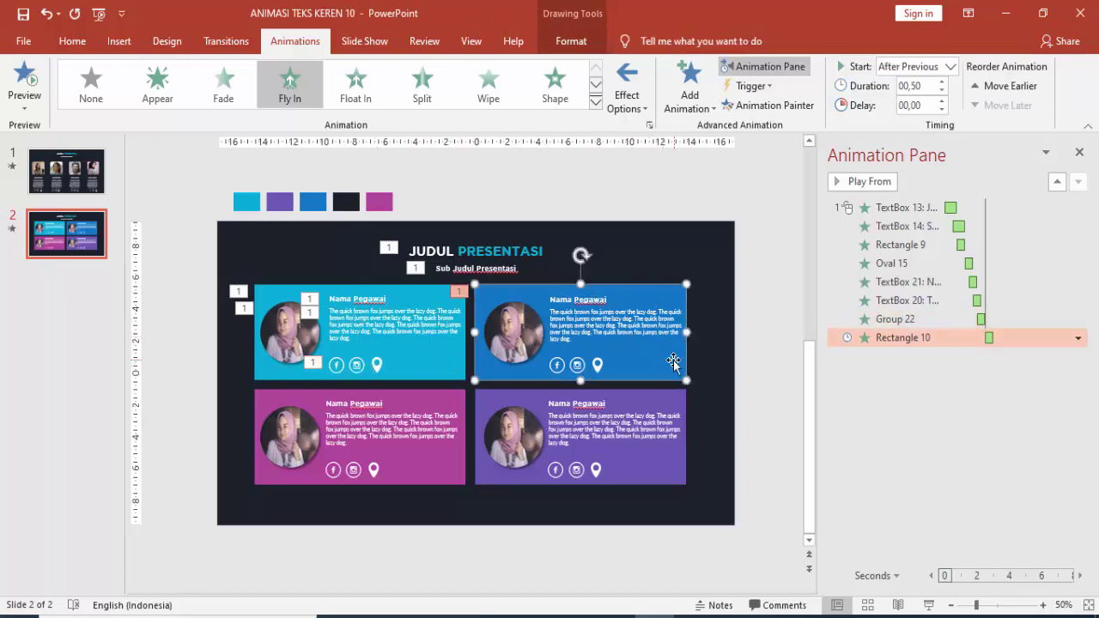
{"action": "left_click", "coordinate": [519, 323]}
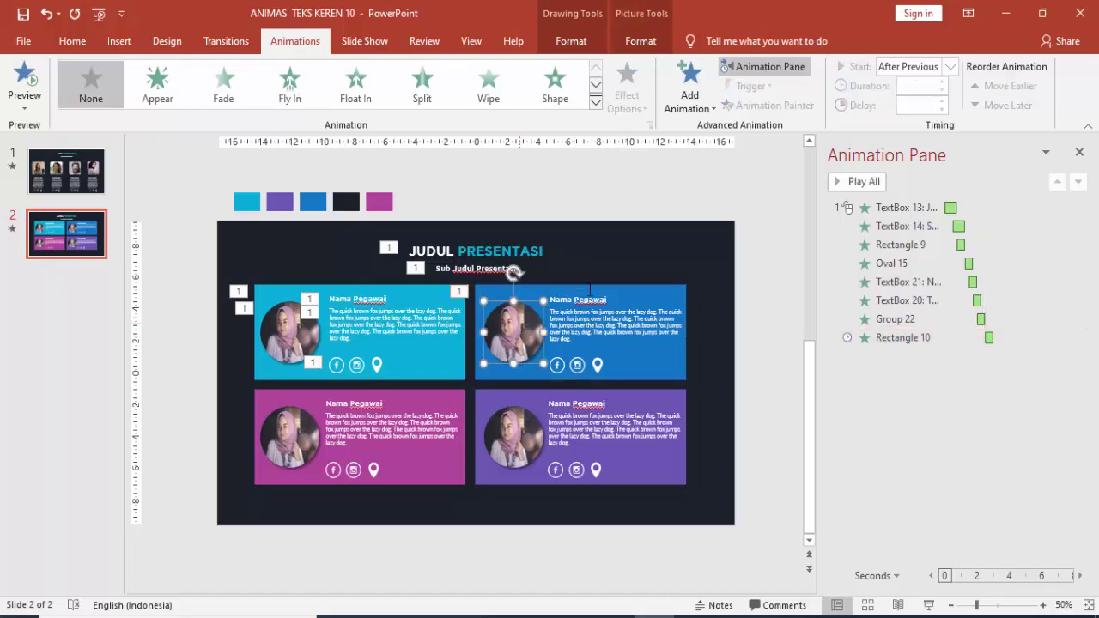
{"action": "left_click", "coordinate": [689, 94]}
{"action": "left_click", "coordinate": [705, 239]}
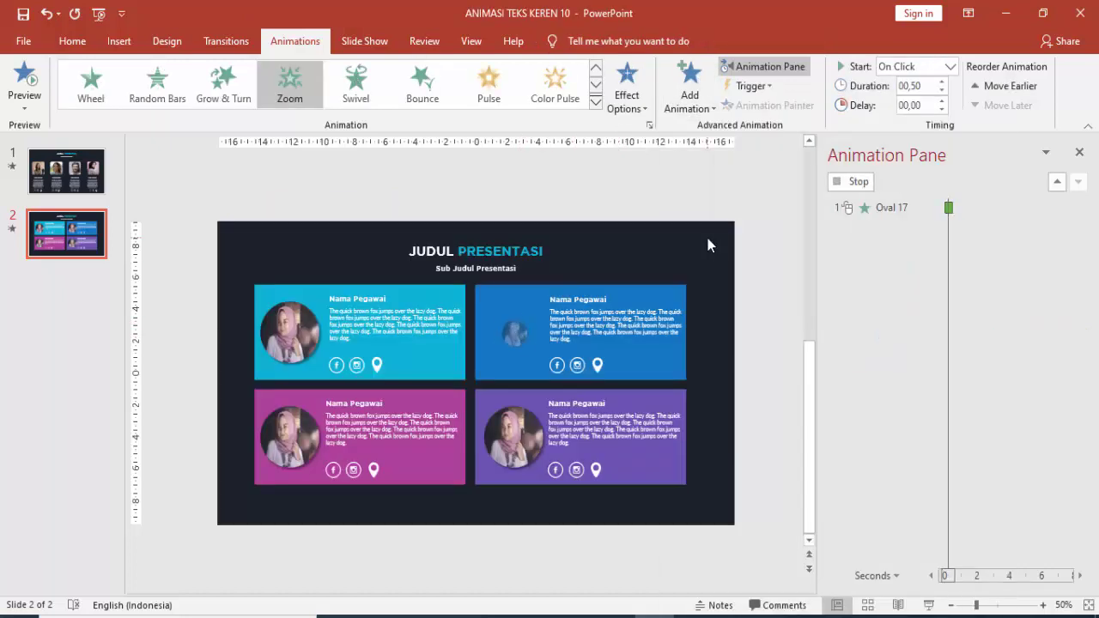
{"action": "left_click", "coordinate": [949, 67]}
{"action": "left_click", "coordinate": [943, 100]}
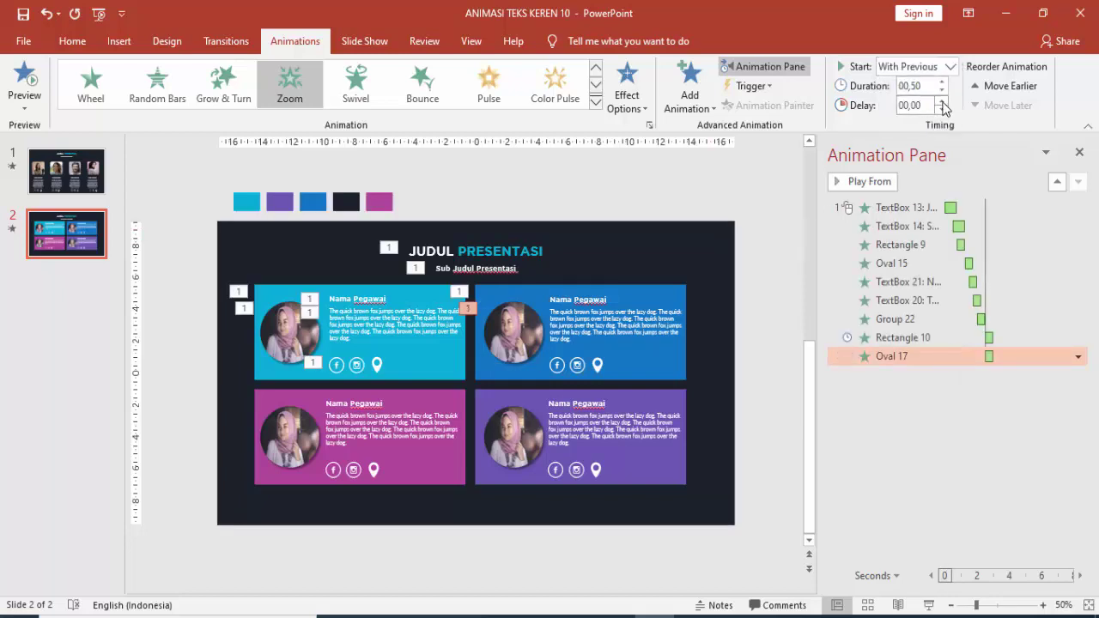
{"action": "left_click", "coordinate": [942, 101]}
{"action": "left_click", "coordinate": [942, 101]}
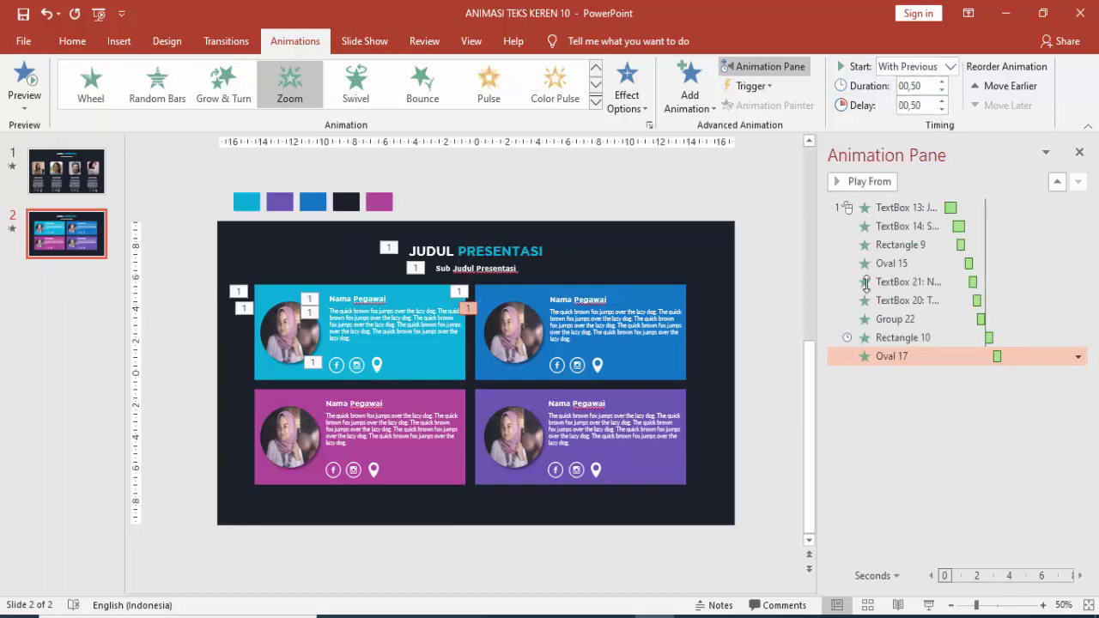
Make the blue card's Nama Pegawai title fly in from the right, With Previous, delayed 0.75 s.
{"action": "left_click", "coordinate": [582, 299]}
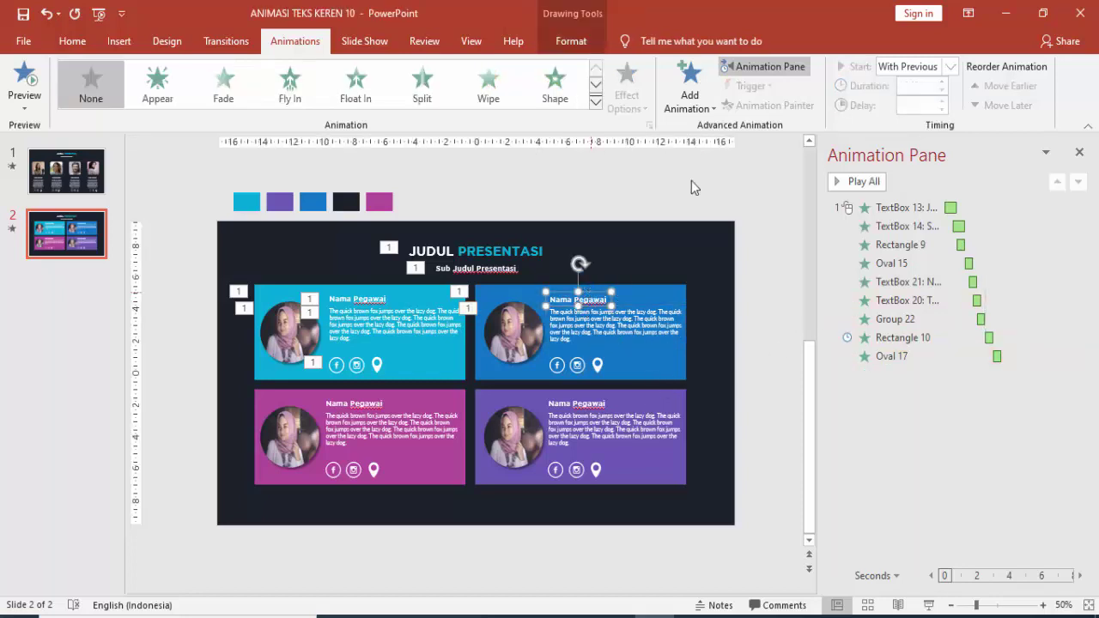
{"action": "left_click", "coordinate": [689, 86]}
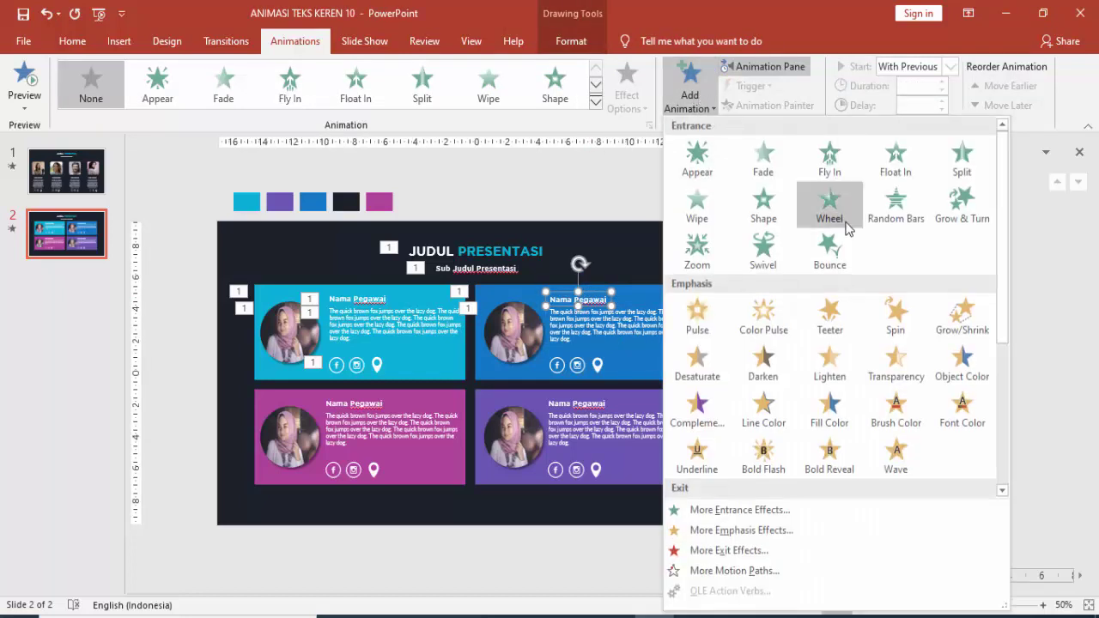
{"action": "left_click", "coordinate": [829, 156]}
{"action": "left_click", "coordinate": [632, 83]}
{"action": "left_click", "coordinate": [682, 378]}
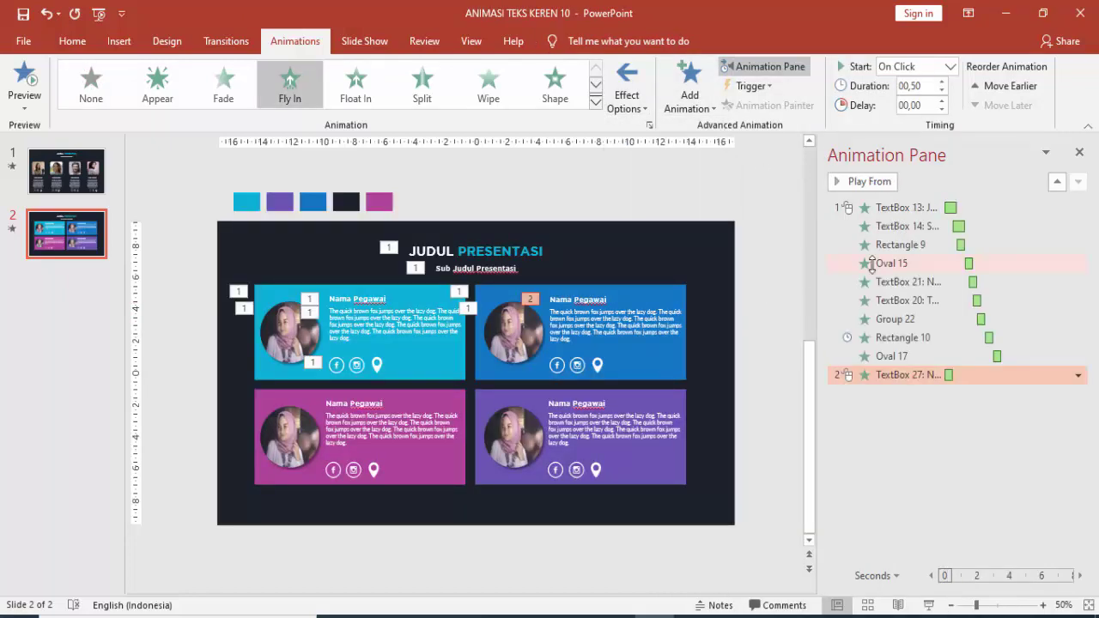
{"action": "left_click", "coordinate": [950, 66]}
{"action": "left_click", "coordinate": [910, 101]}
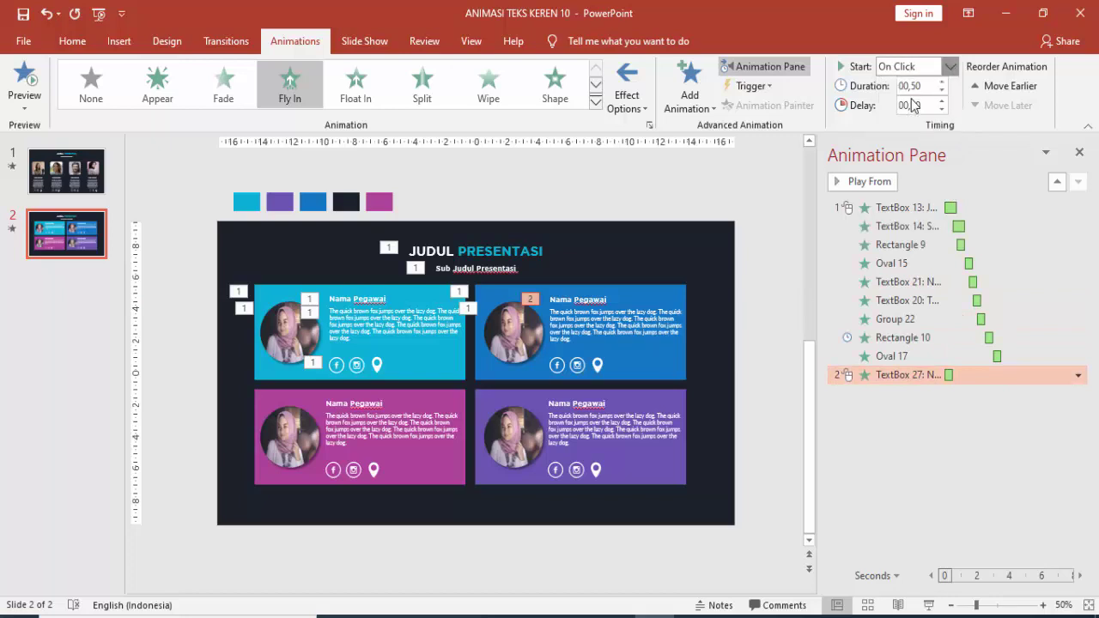
{"action": "left_click", "coordinate": [942, 101]}
{"action": "left_click", "coordinate": [941, 101]}
{"action": "left_click", "coordinate": [942, 102]}
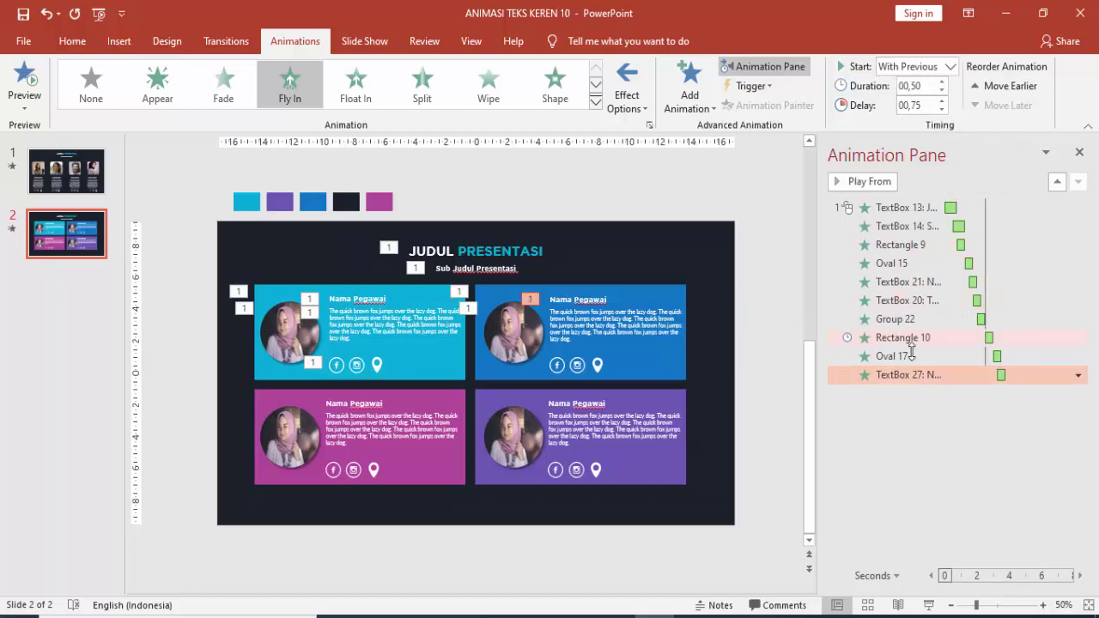
Give the title's fly-in a 0.23 s smooth end.
{"action": "double_click", "coordinate": [1000, 375]}
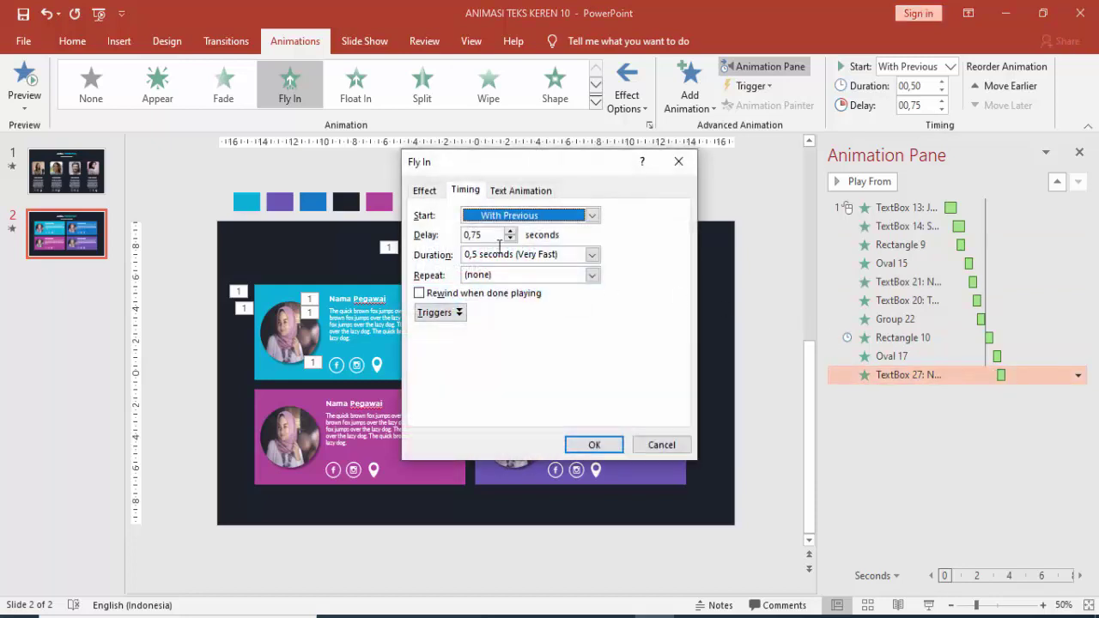
{"action": "left_click", "coordinate": [424, 190]}
{"action": "left_click_drag", "start_coordinate": [506, 278], "coordinate": [533, 281]}
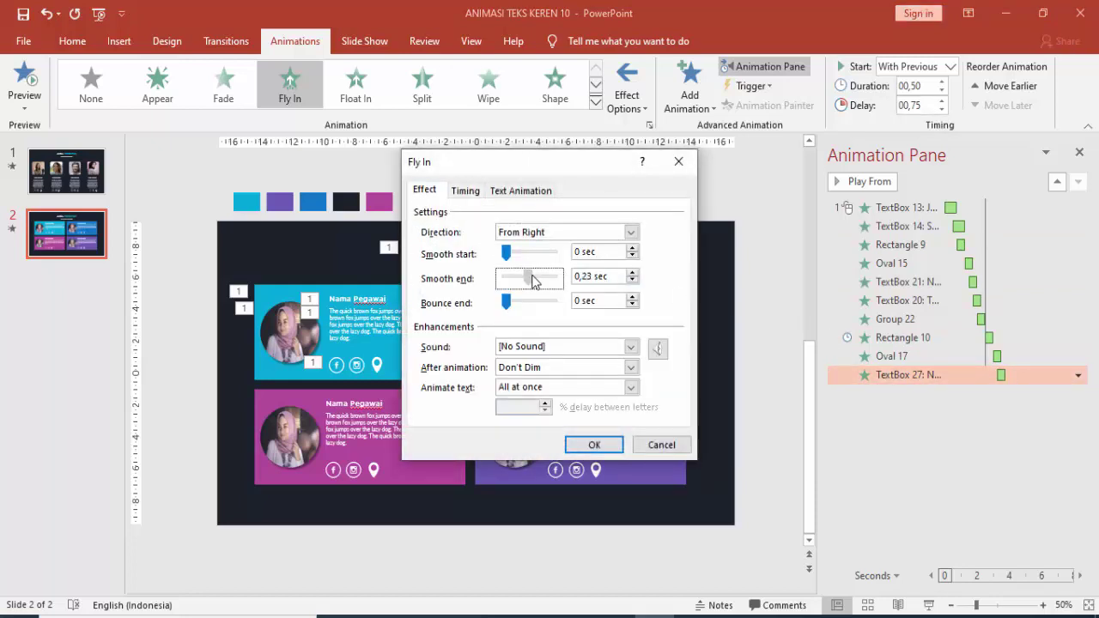
{"action": "left_click", "coordinate": [594, 444]}
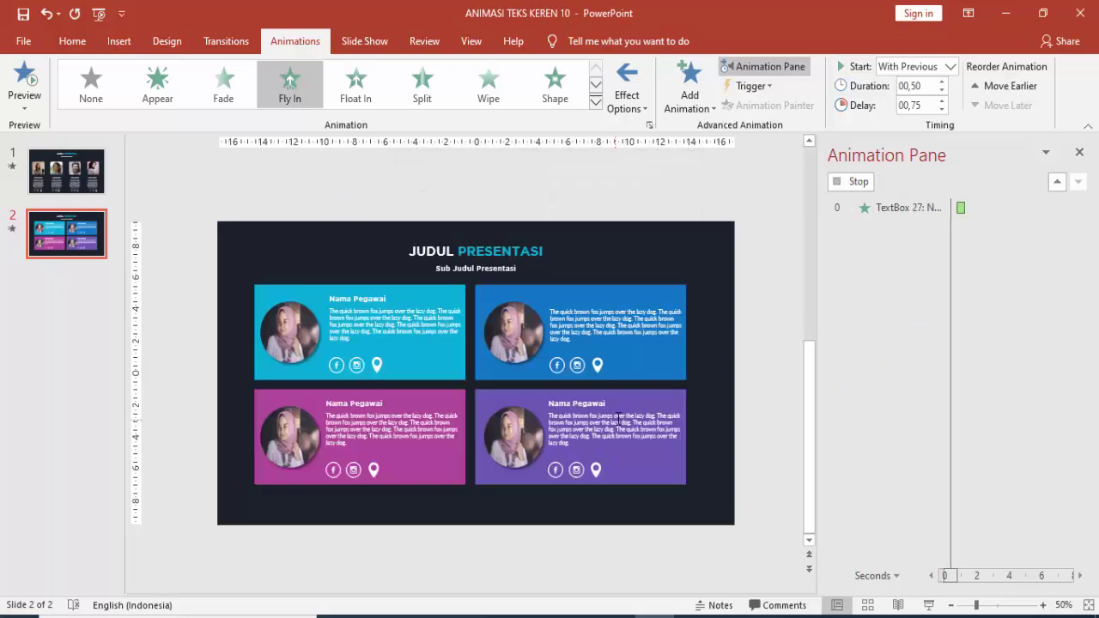
Copy the title's fly-in onto the blue card's body text and delay it to 1.00 s.
{"action": "left_click", "coordinate": [670, 297]}
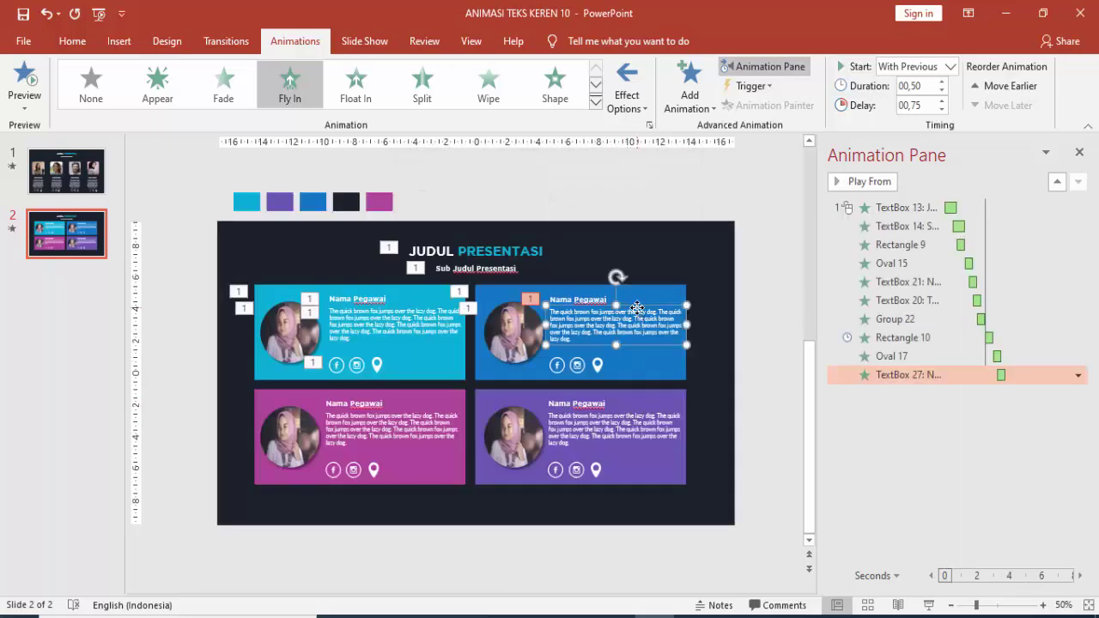
{"action": "left_click", "coordinate": [592, 298]}
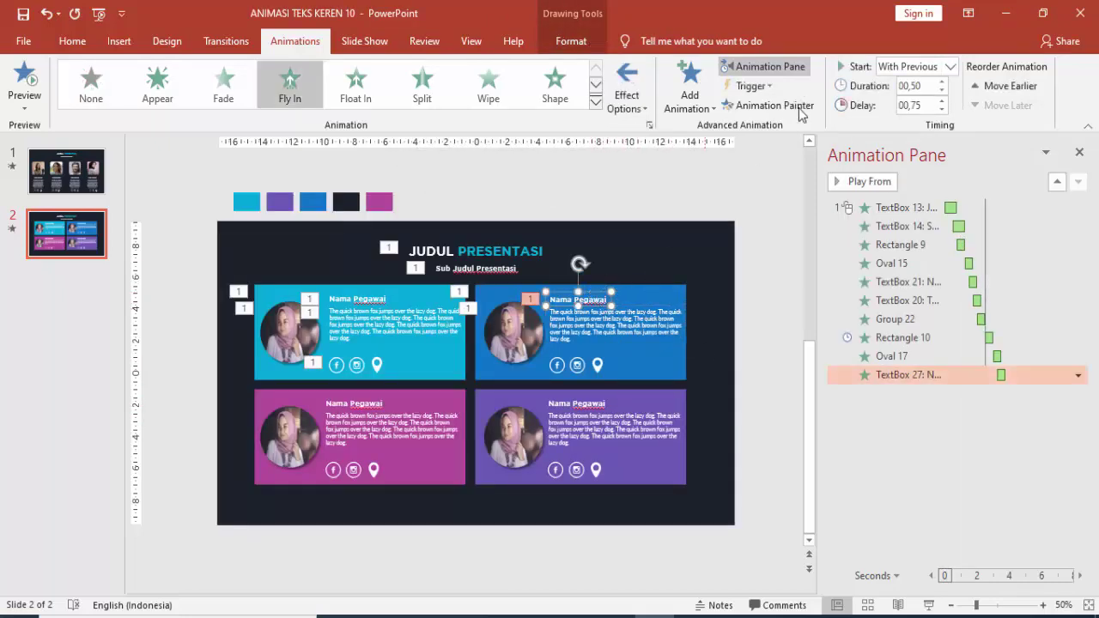
{"action": "left_click", "coordinate": [623, 329]}
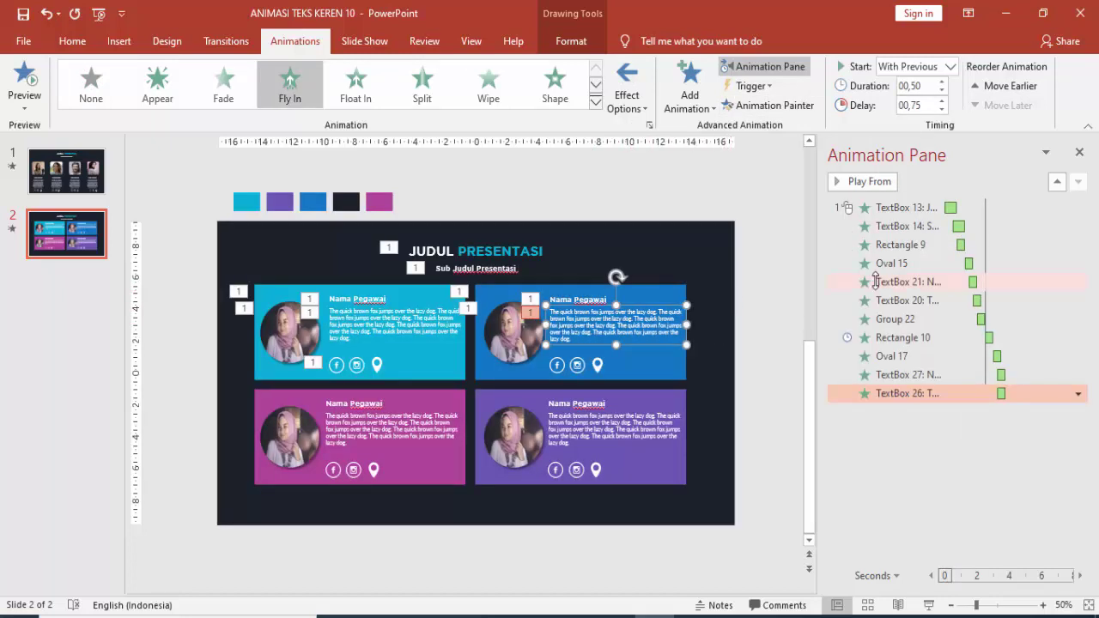
{"action": "left_click", "coordinate": [940, 101]}
Copy the body text's fly-in onto the icon group with a 1.25 s delay.
{"action": "left_click", "coordinate": [763, 106]}
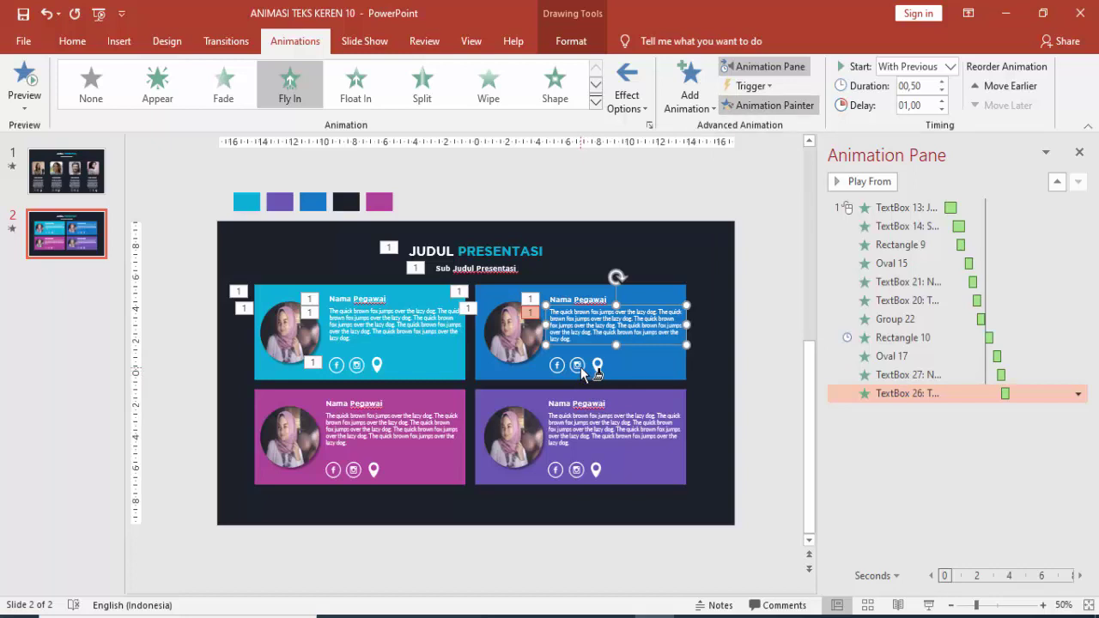
{"action": "left_click", "coordinate": [581, 367]}
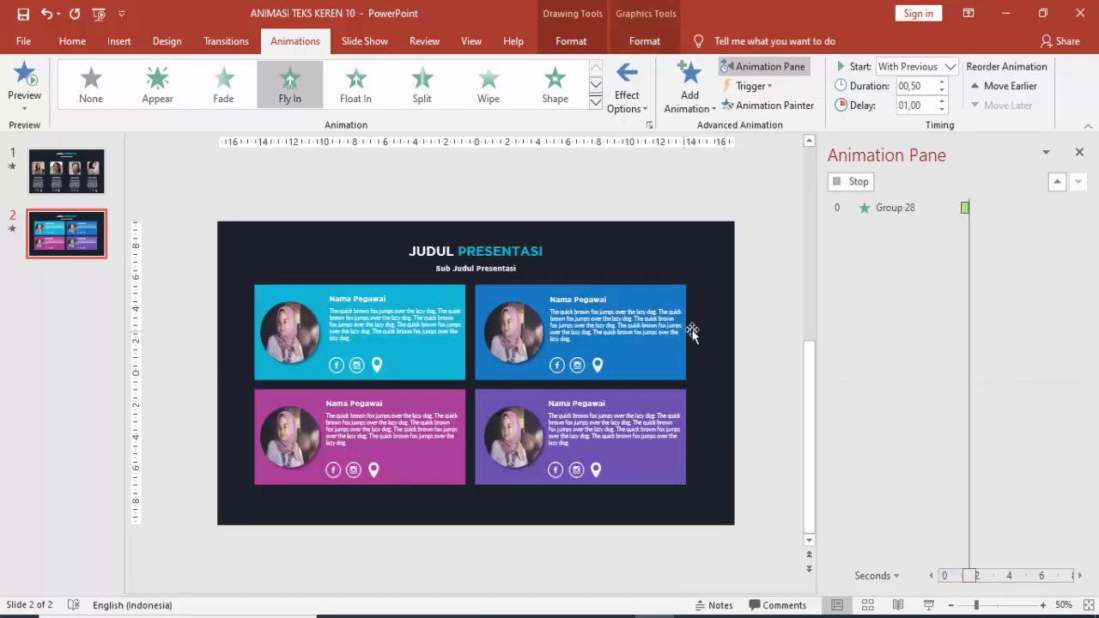
{"action": "left_click", "coordinate": [941, 102]}
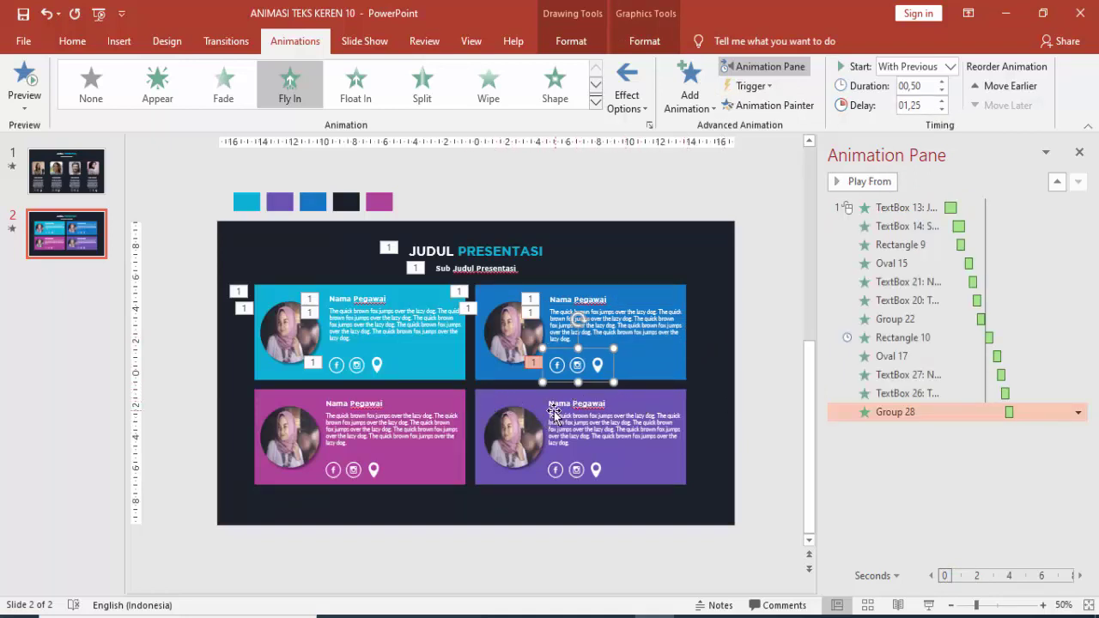
{"action": "left_click", "coordinate": [292, 402]}
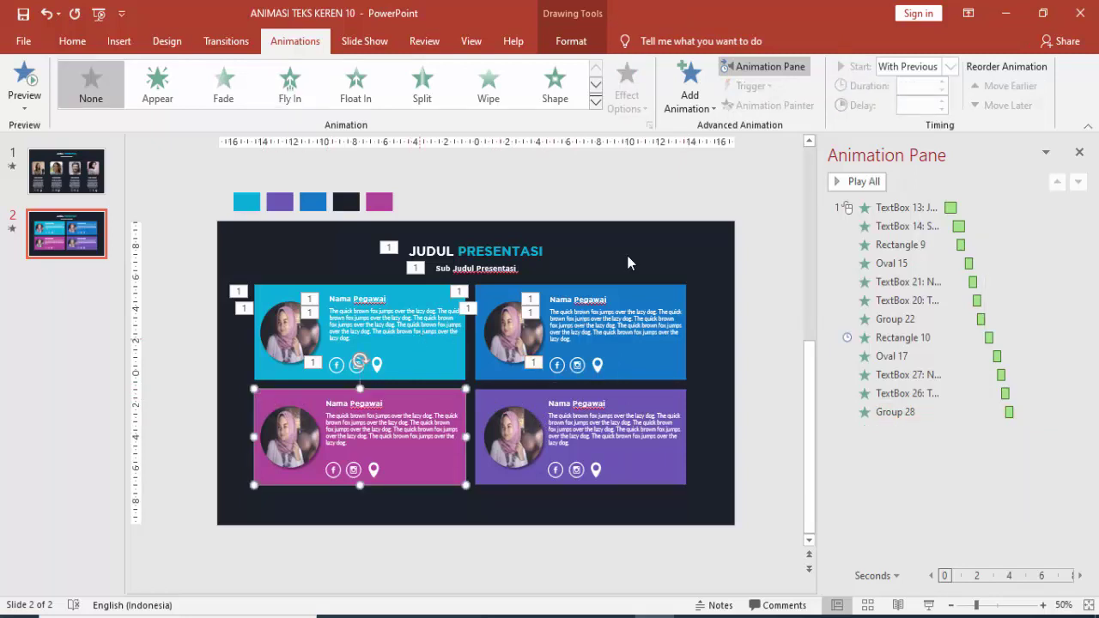
Give the magenta card a Fly In from the left, starting After Previous.
{"action": "left_click", "coordinate": [709, 112]}
{"action": "left_click", "coordinate": [822, 160]}
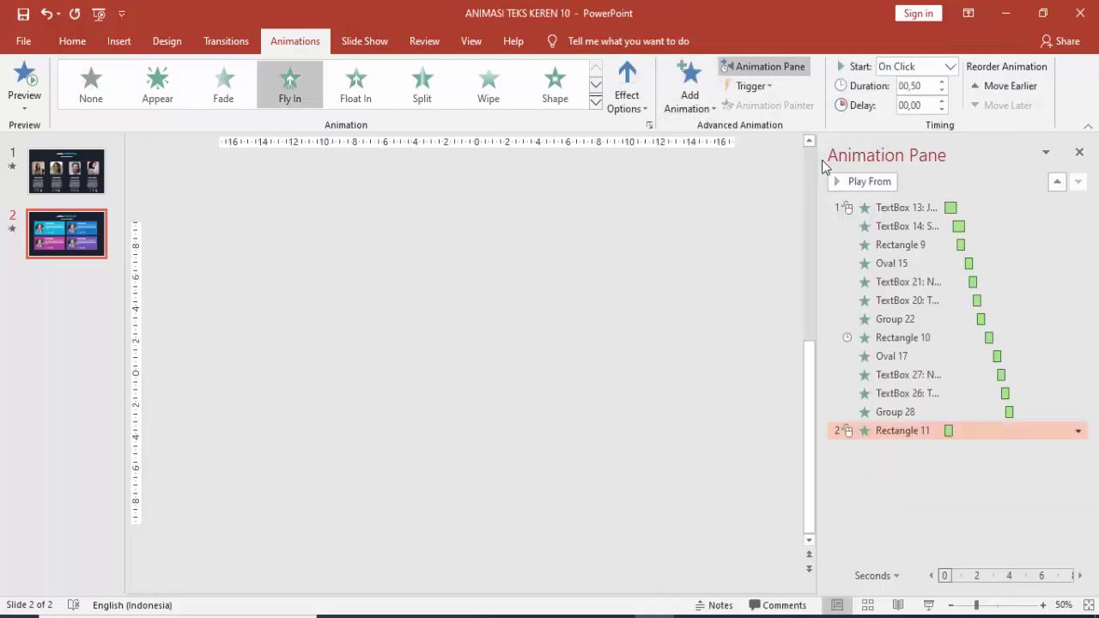
{"action": "left_click", "coordinate": [625, 97]}
{"action": "left_click", "coordinate": [638, 239]}
{"action": "left_click", "coordinate": [937, 67]}
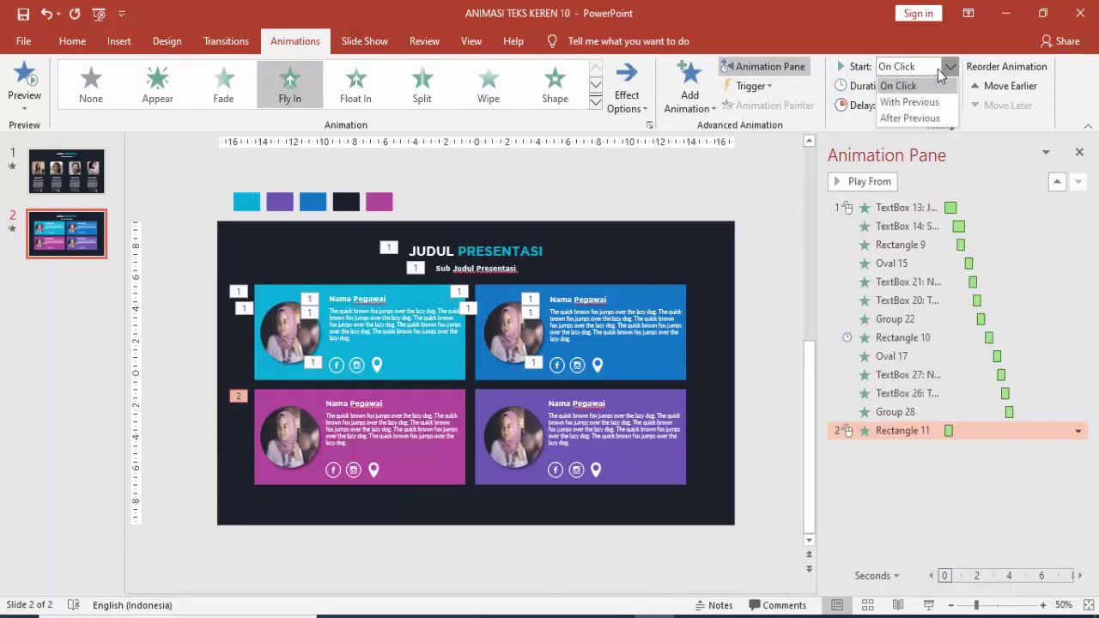
{"action": "left_click", "coordinate": [921, 118]}
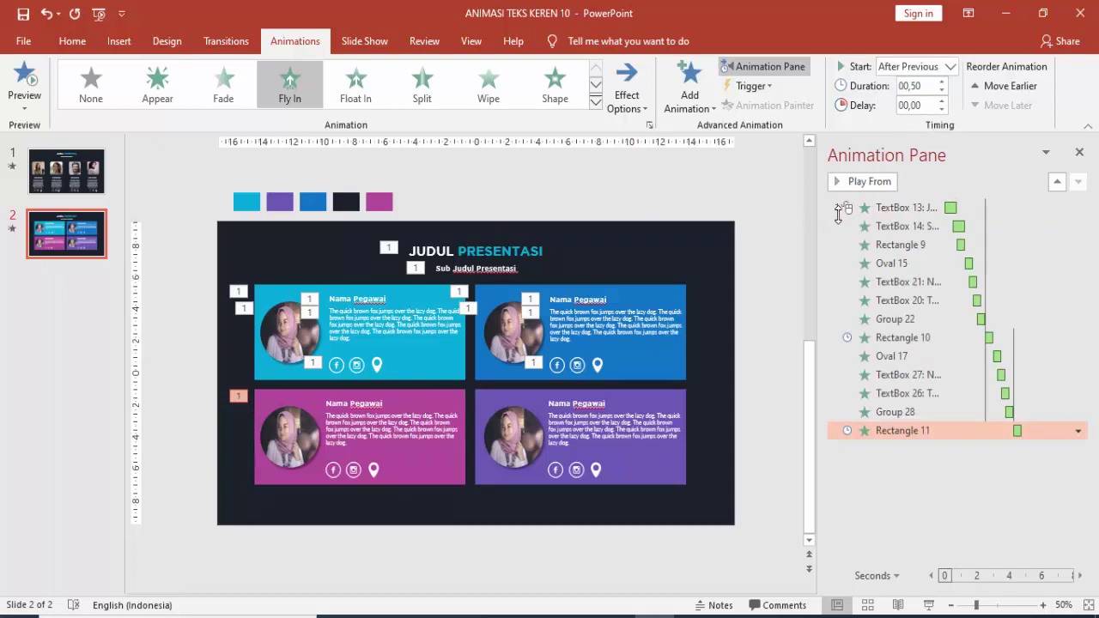
Set the Rectangle 11 fly-in's smooth end to about 0.36 s.
{"action": "double_click", "coordinate": [1017, 431]}
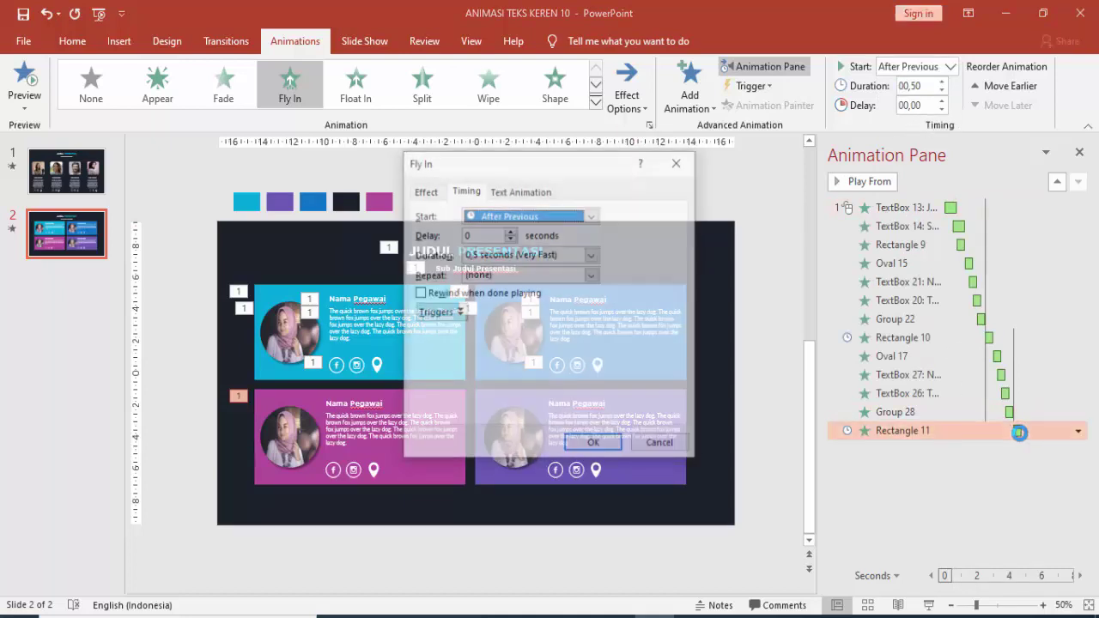
{"action": "left_click", "coordinate": [433, 196]}
{"action": "left_click_drag", "start_coordinate": [506, 279], "coordinate": [541, 279]}
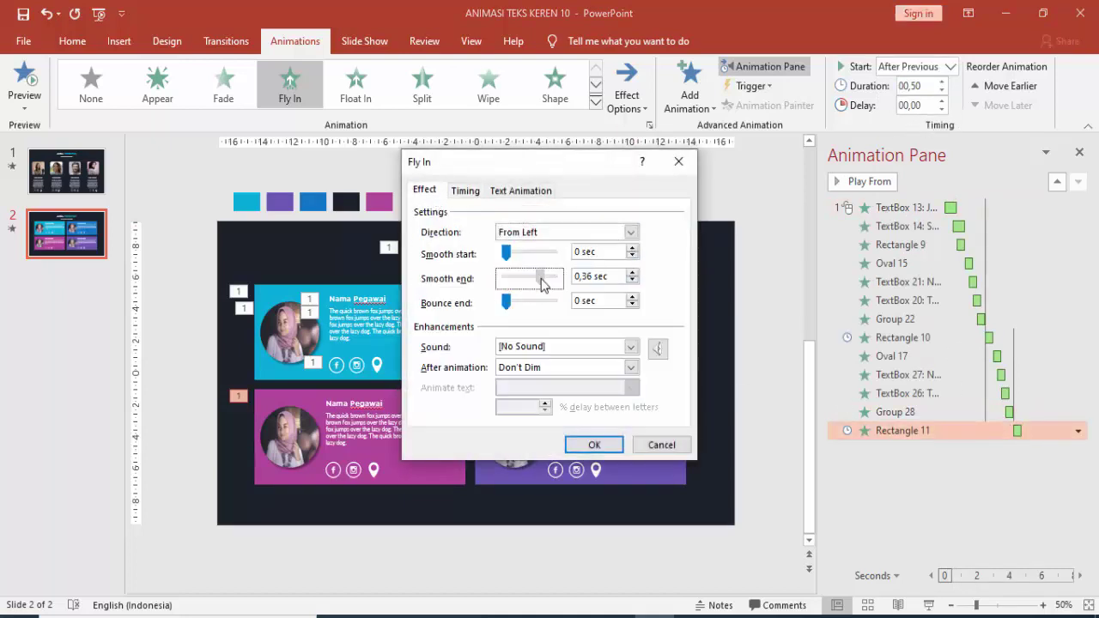
{"action": "left_click", "coordinate": [594, 445]}
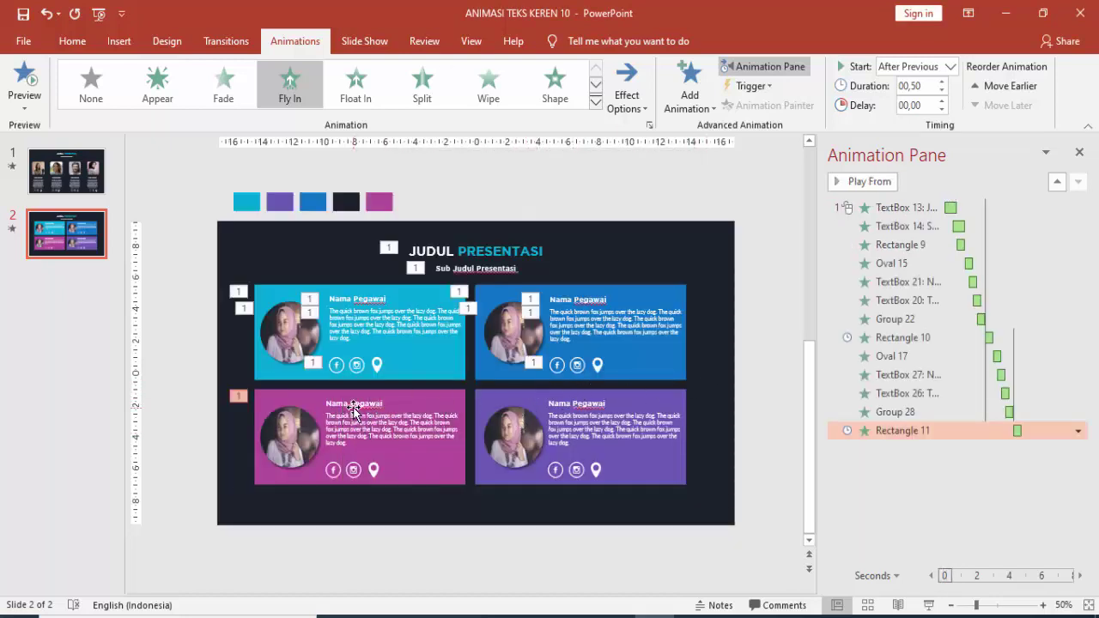
Give the pink card's photo a Zoom entrance starting With Previous after 0.50 s.
{"action": "left_click", "coordinate": [287, 431]}
{"action": "left_click", "coordinate": [677, 100]}
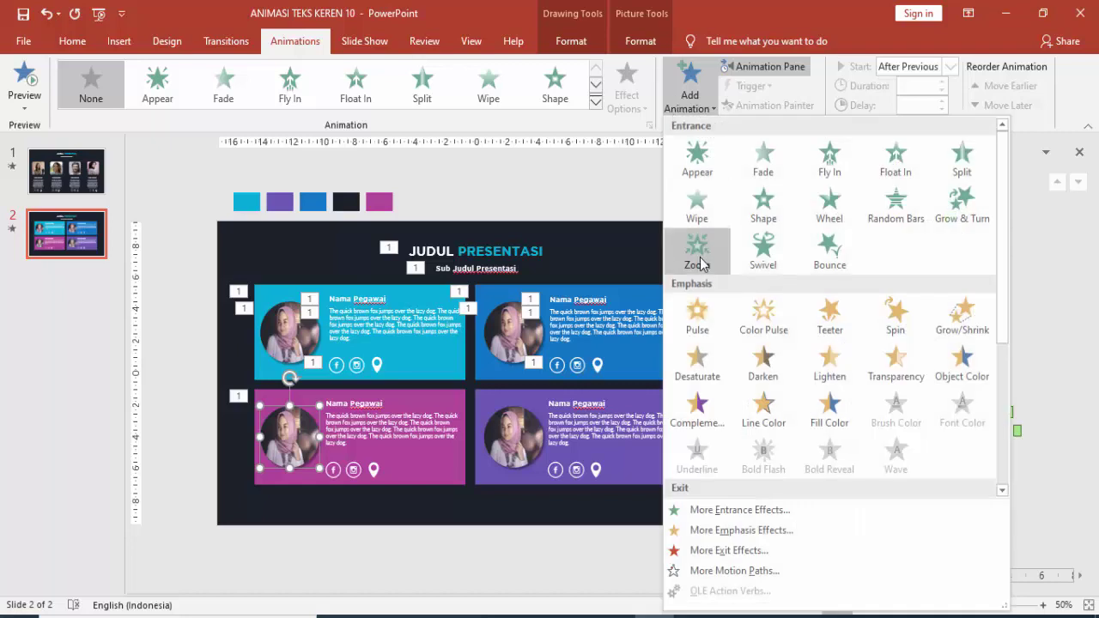
{"action": "left_click", "coordinate": [696, 242]}
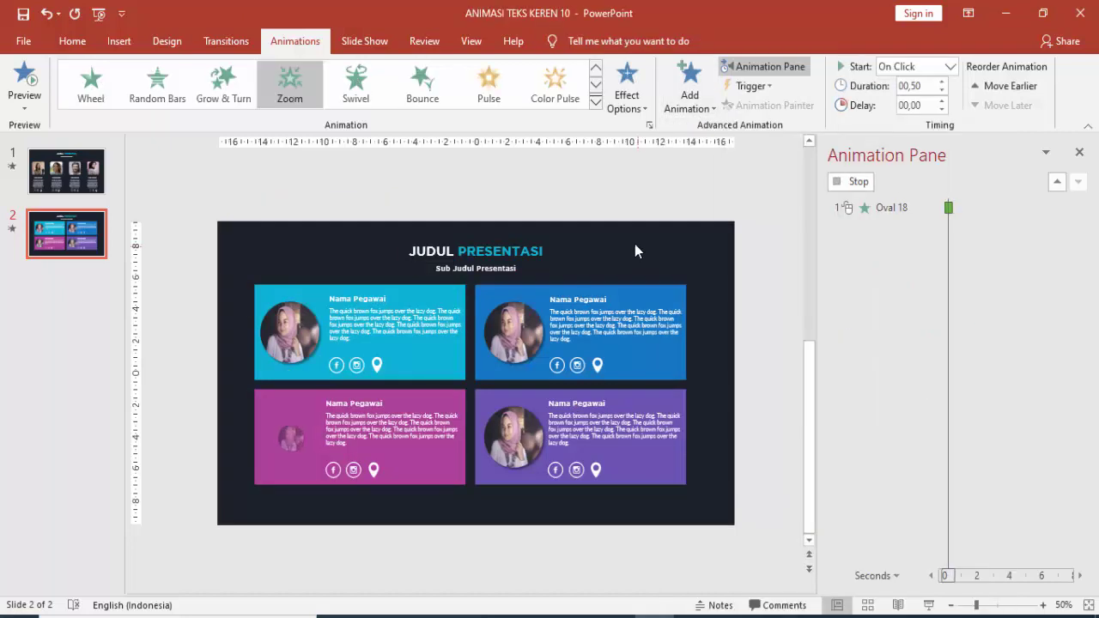
{"action": "left_click", "coordinate": [949, 66]}
{"action": "left_click", "coordinate": [914, 86]}
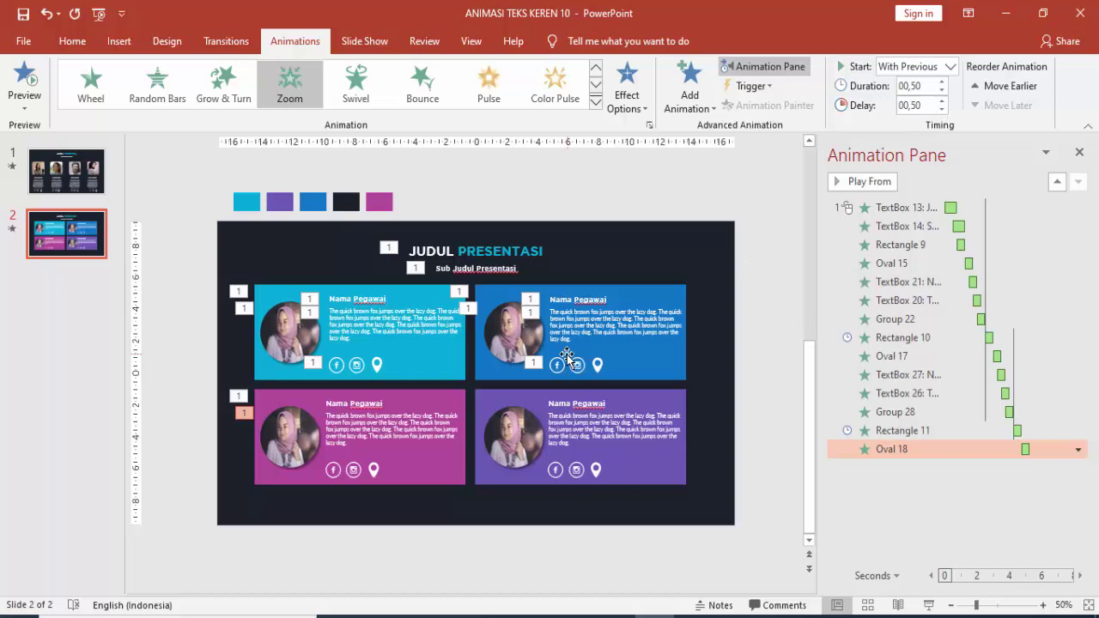
Add a Fly In entrance to the pink card's Nama Pegawai name.
{"action": "left_click", "coordinate": [360, 403]}
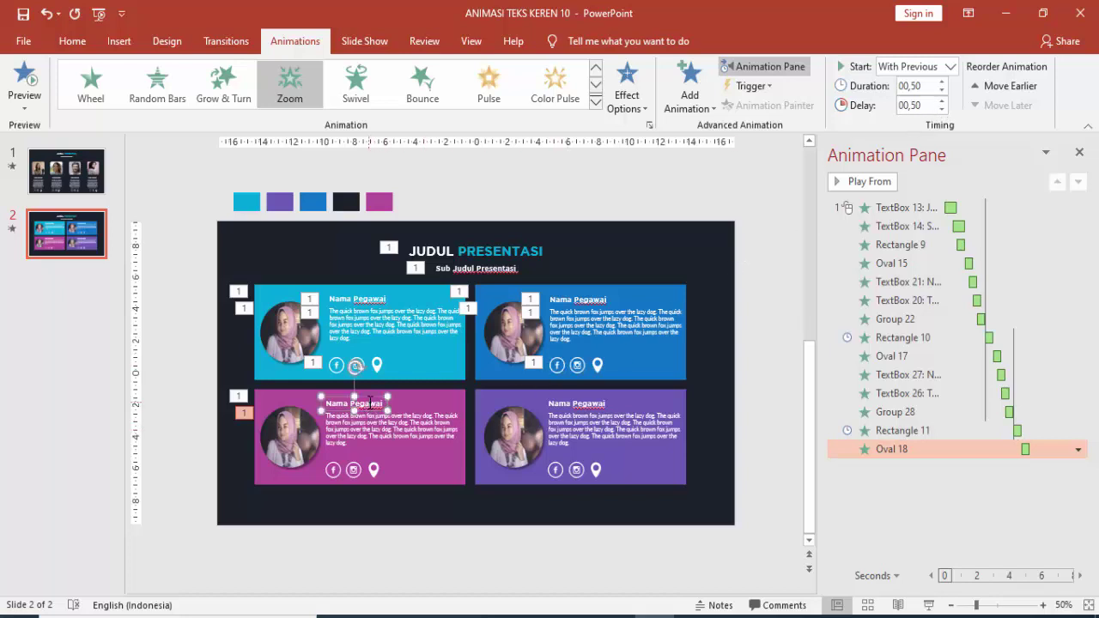
{"action": "left_click", "coordinate": [686, 101]}
{"action": "left_click", "coordinate": [831, 167]}
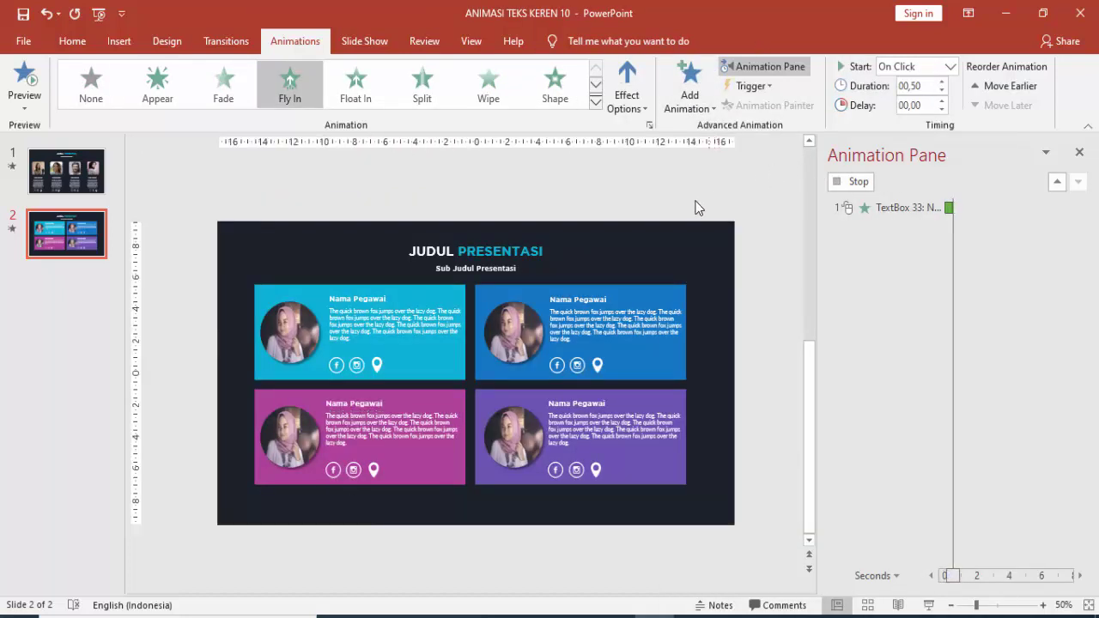
Make the pink card's name fly in From Right, With Previous, with a 0.75 s delay.
{"action": "left_click", "coordinate": [687, 92]}
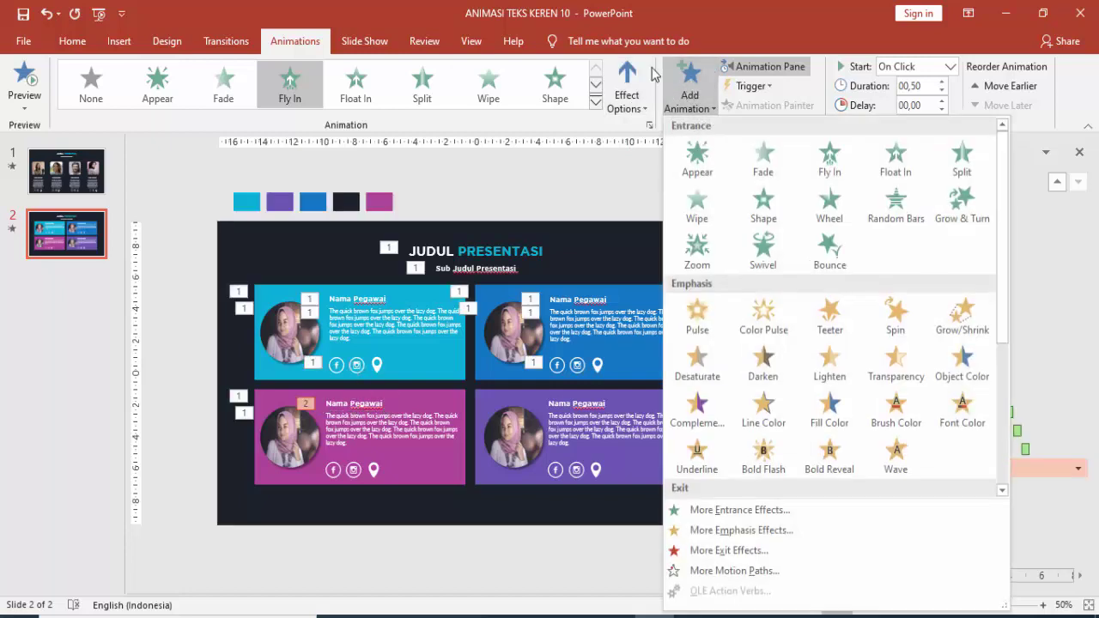
{"action": "left_click", "coordinate": [652, 75]}
{"action": "left_click", "coordinate": [627, 90]}
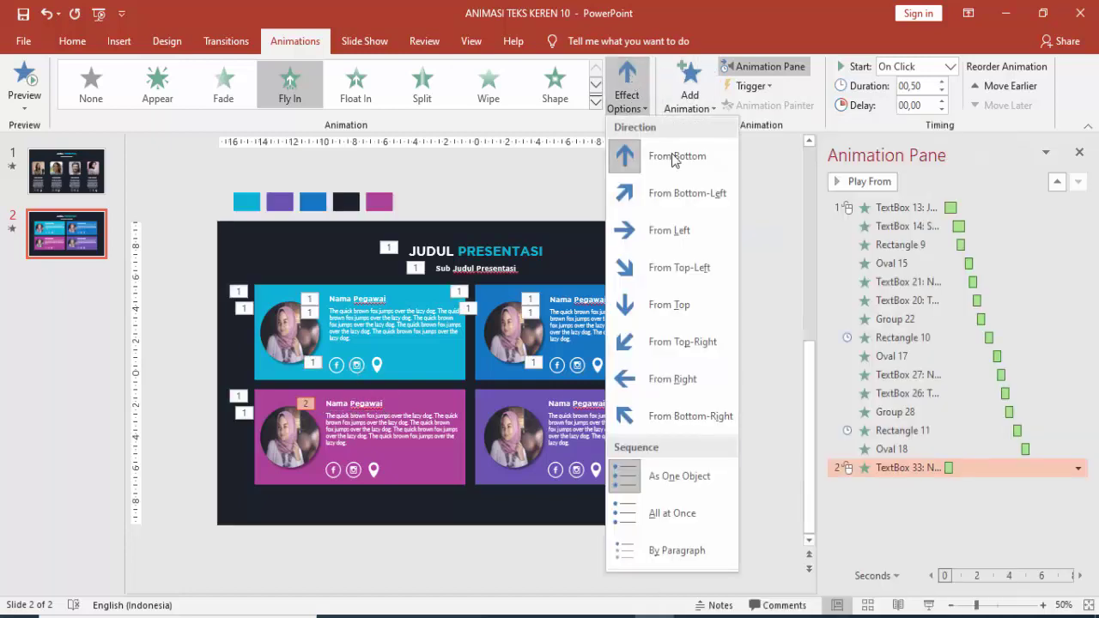
{"action": "left_click", "coordinate": [658, 379]}
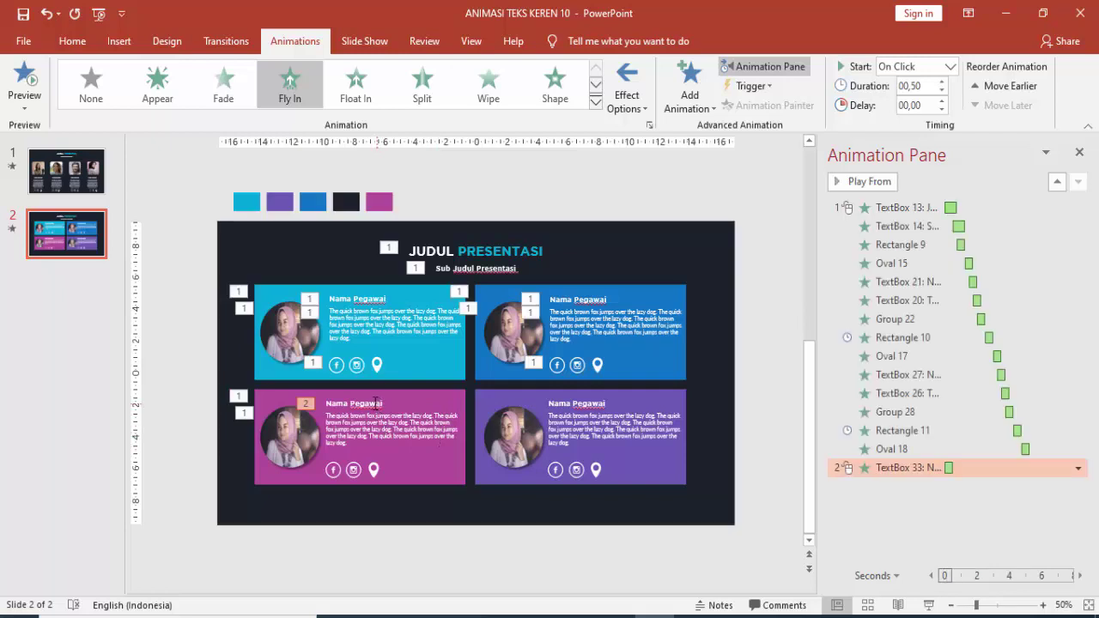
{"action": "left_click", "coordinate": [941, 100]}
{"action": "left_click", "coordinate": [942, 100]}
{"action": "left_click", "coordinate": [950, 66]}
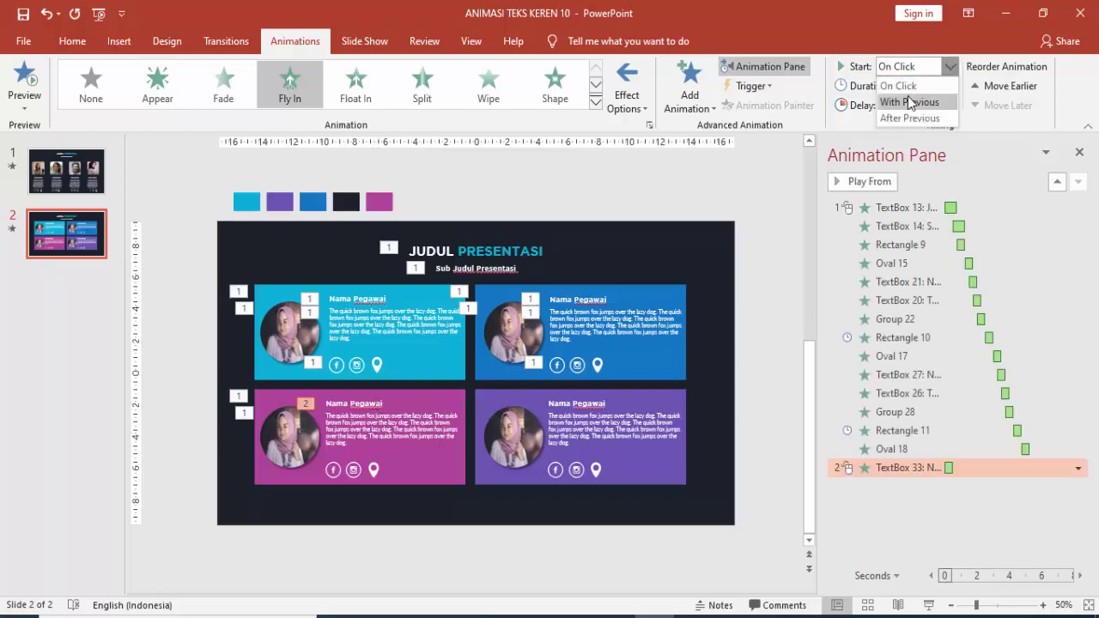
{"action": "left_click", "coordinate": [912, 99]}
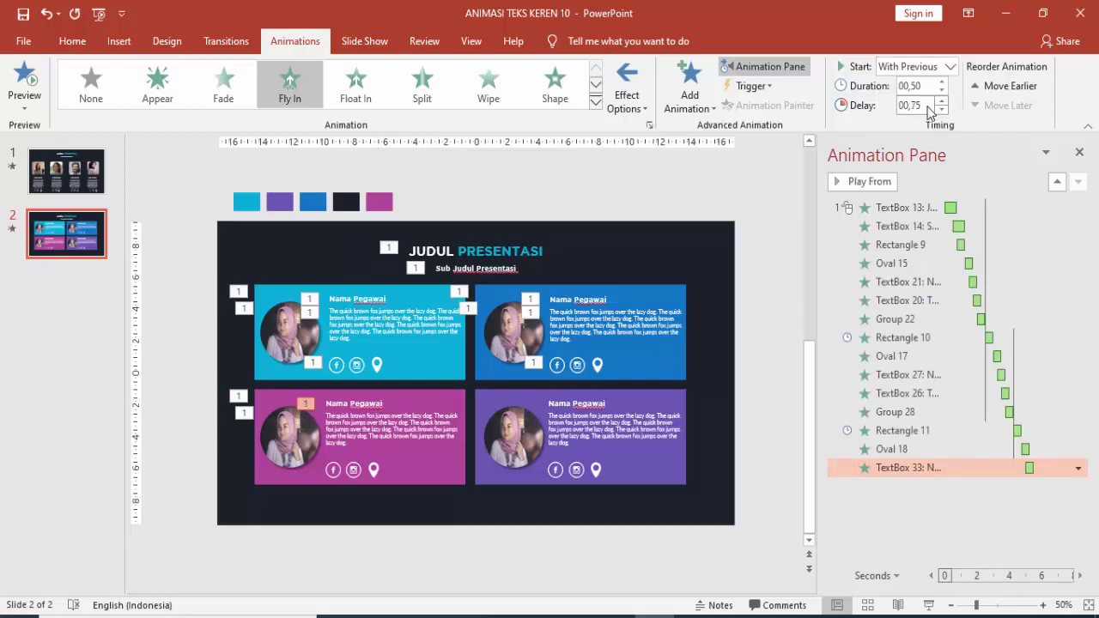
Copy the name's animation to the body text (delay 1.00 s) and the pink card background.
{"action": "left_click", "coordinate": [378, 410]}
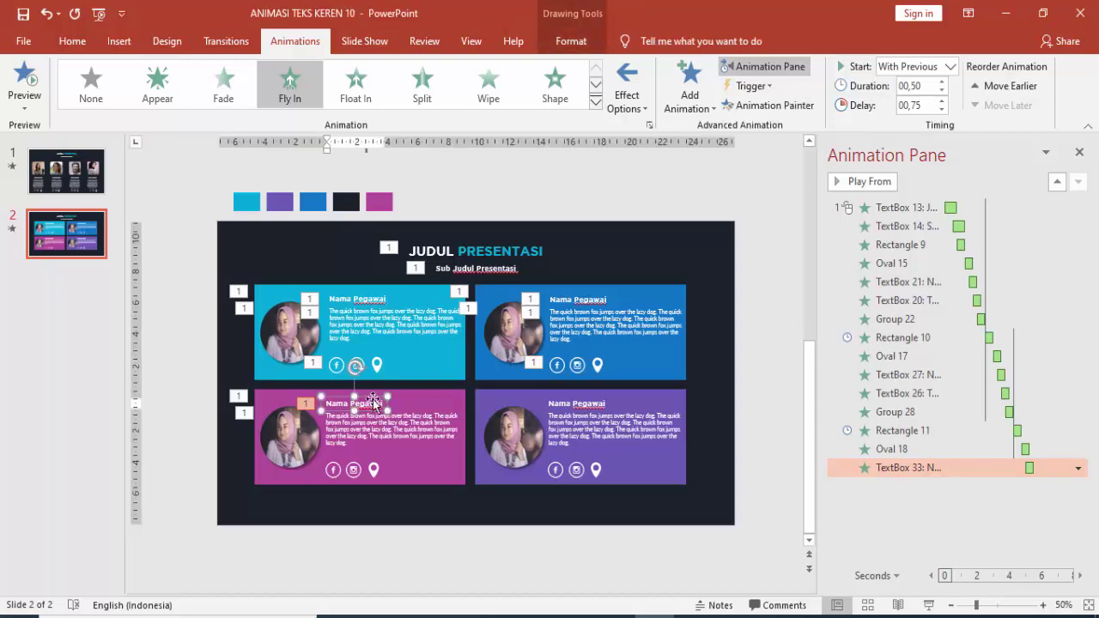
{"action": "left_click", "coordinate": [769, 105]}
{"action": "left_click", "coordinate": [375, 426]}
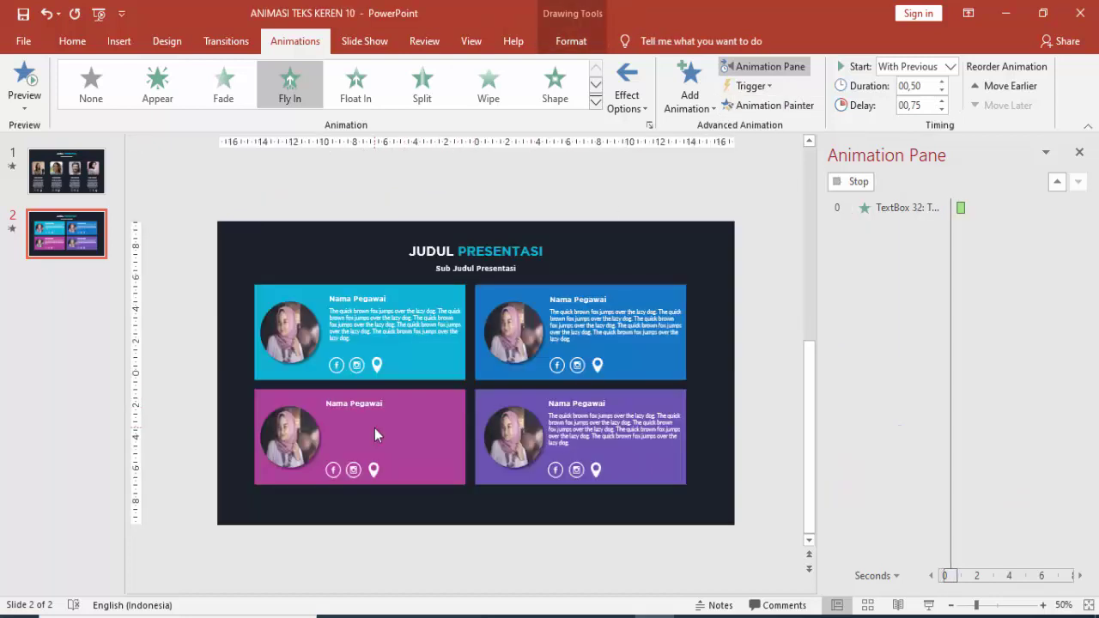
{"action": "left_click", "coordinate": [940, 101]}
{"action": "left_click", "coordinate": [768, 105]}
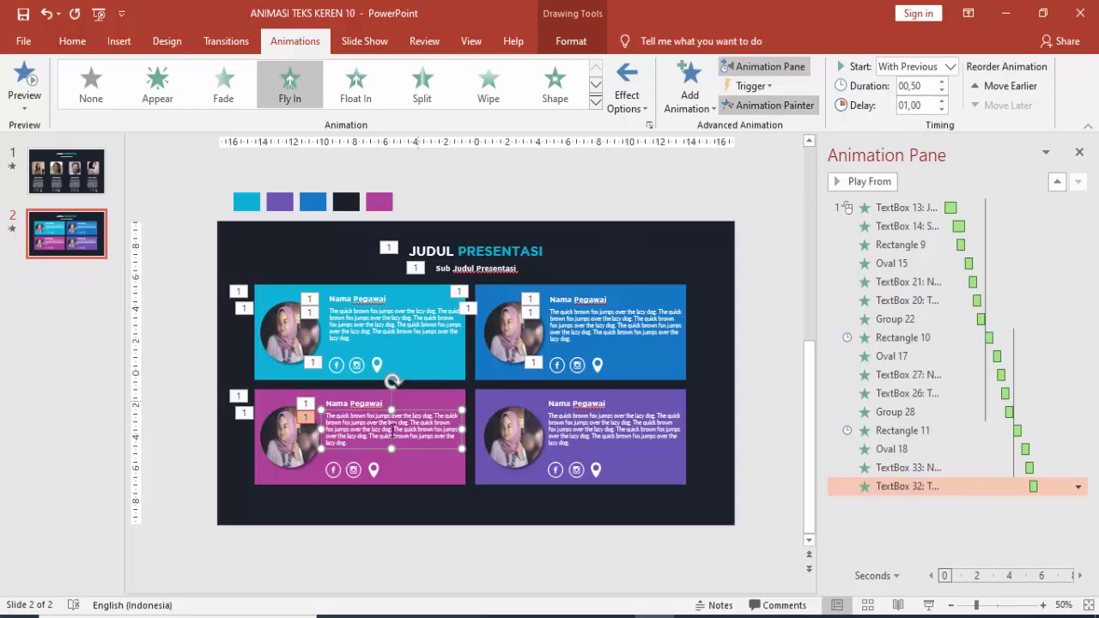
{"action": "left_click", "coordinate": [360, 475]}
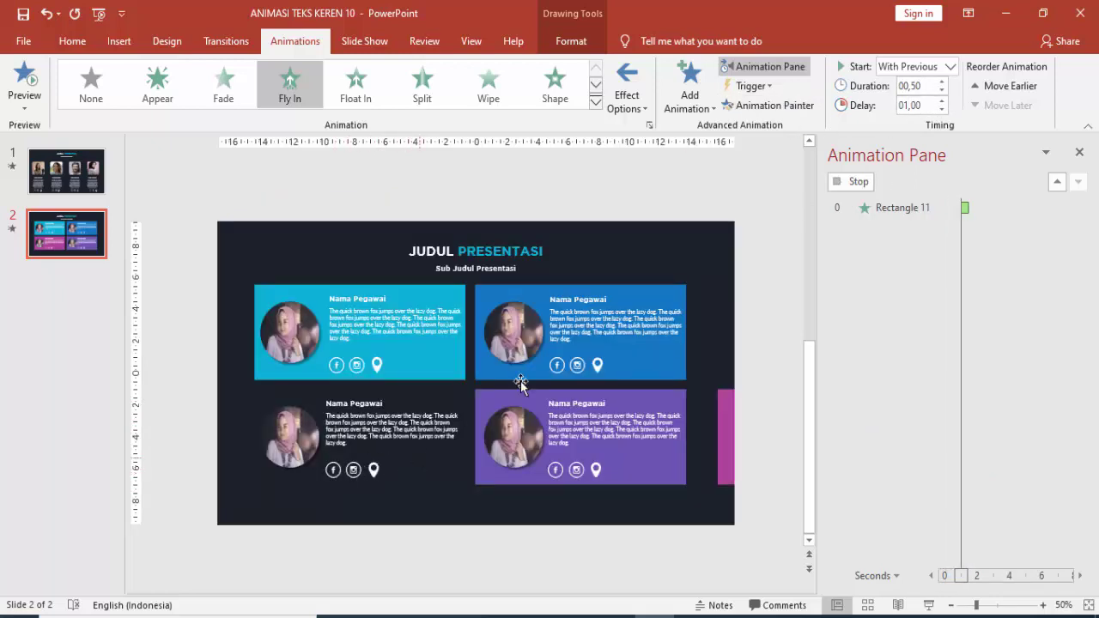
Raise the pink card background's entrance delay to 1.25 s.
{"action": "left_click", "coordinate": [940, 100]}
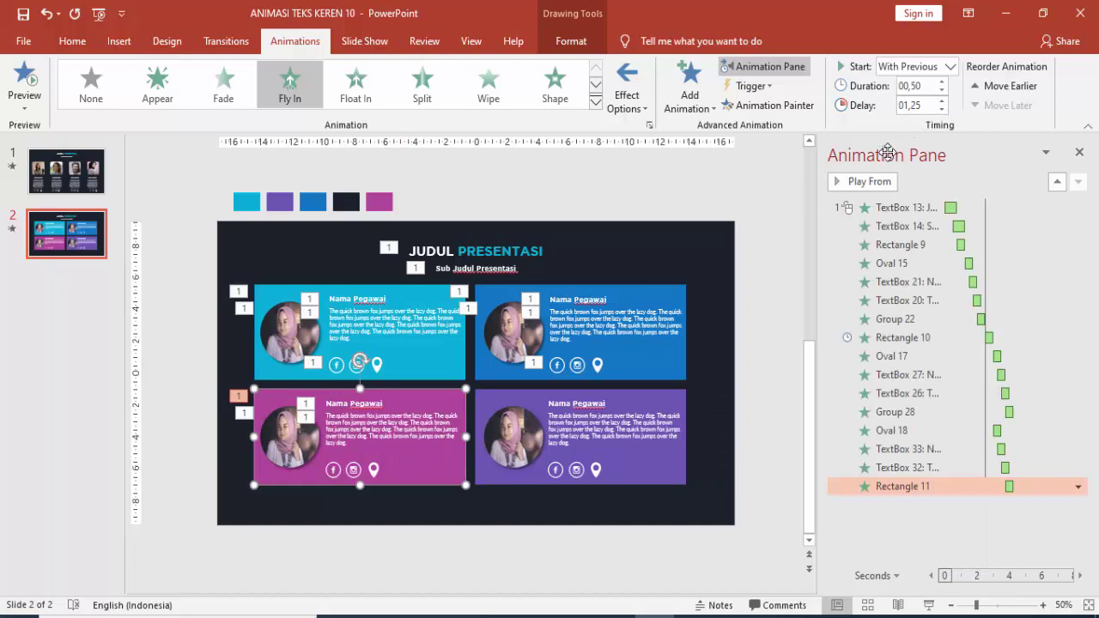
{"action": "left_click", "coordinate": [944, 430]}
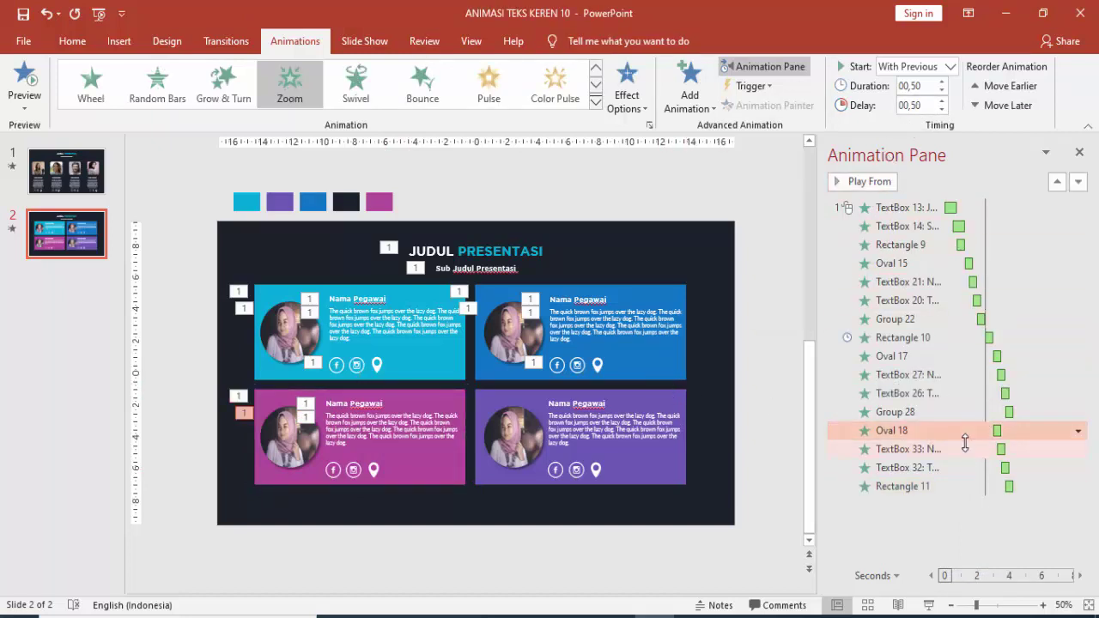
{"action": "left_click", "coordinate": [290, 468]}
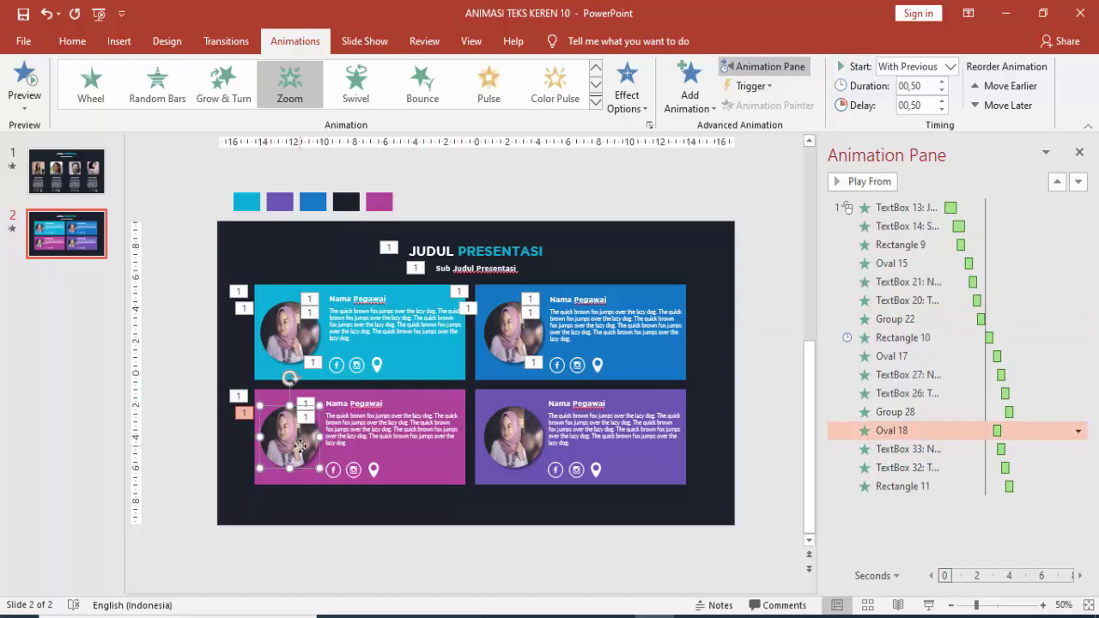
{"action": "left_click", "coordinate": [978, 432]}
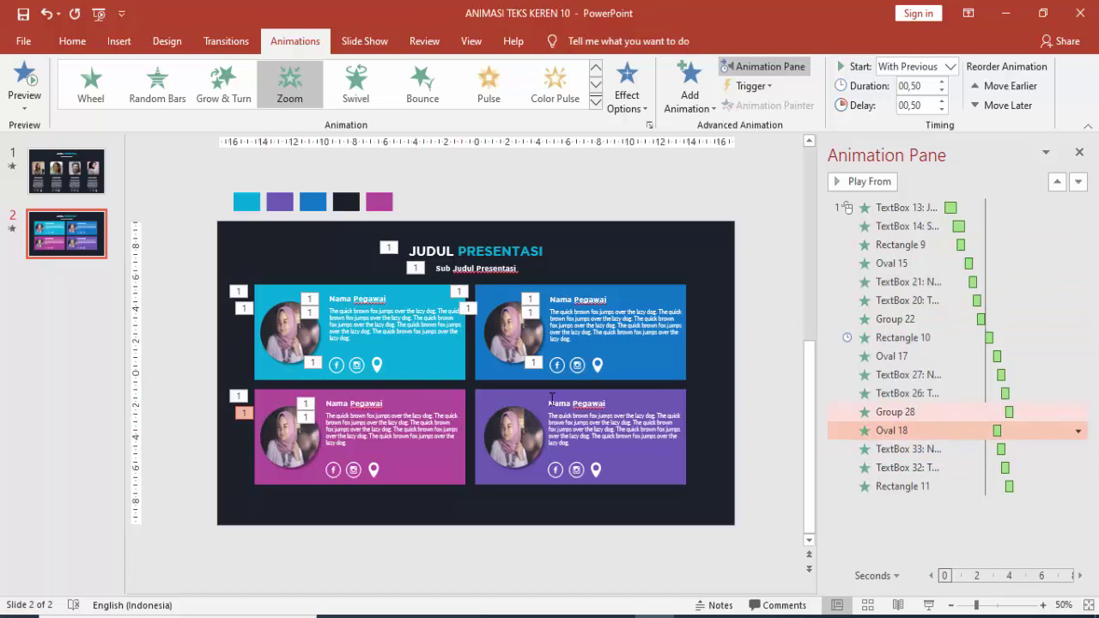
Set the pink card photo's zoom to start After Previous and review the text animations' timing.
{"action": "left_click", "coordinate": [437, 399]}
{"action": "left_click", "coordinate": [288, 437]}
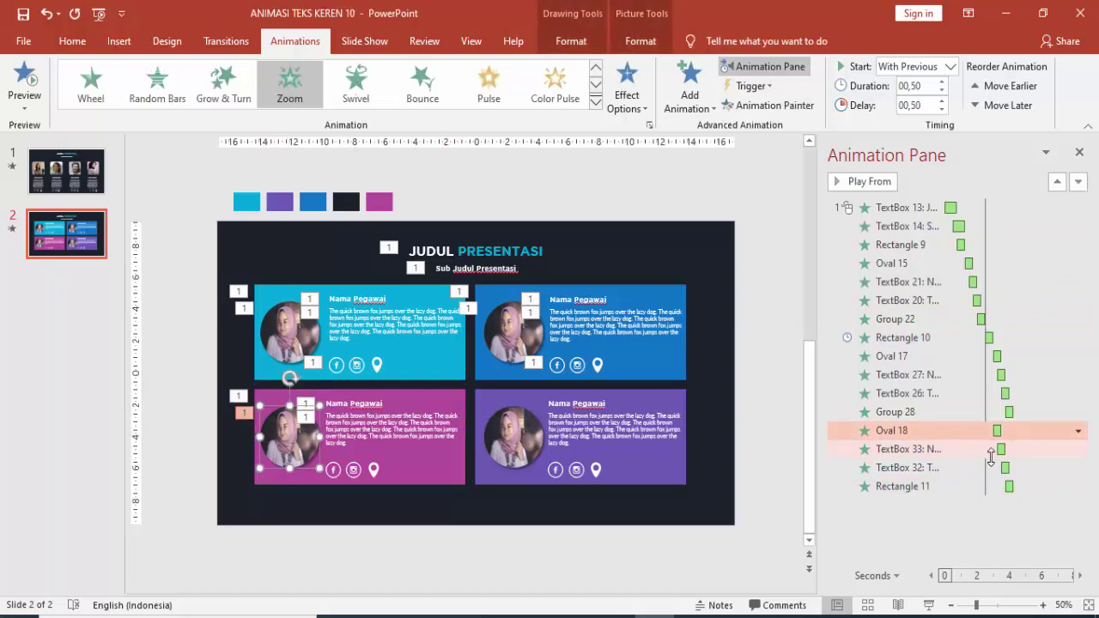
{"action": "left_click", "coordinate": [951, 69]}
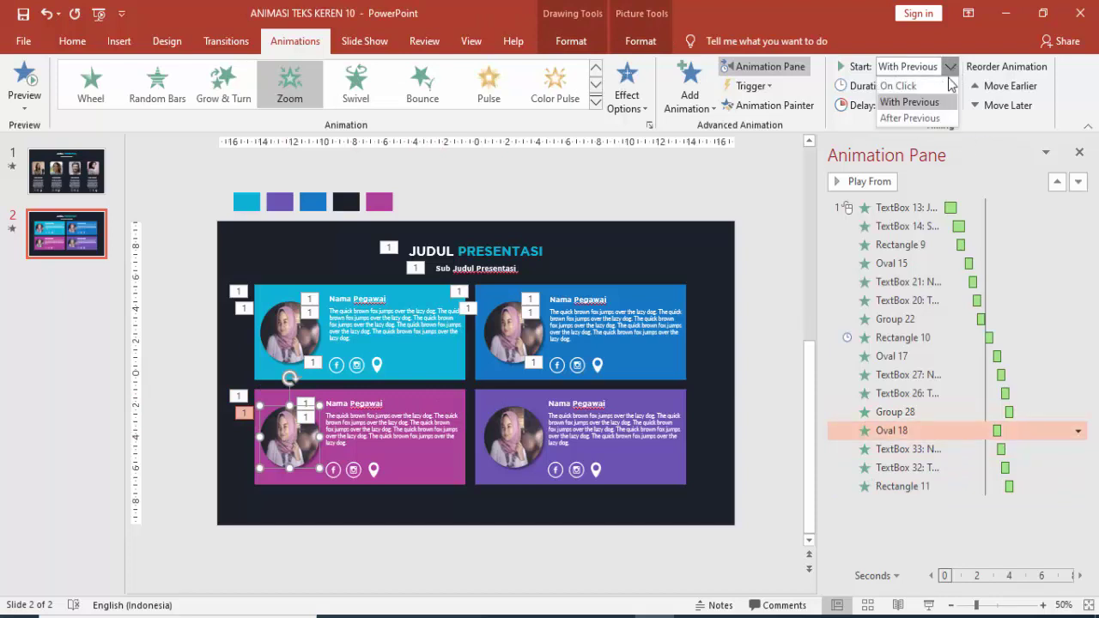
{"action": "left_click", "coordinate": [924, 119]}
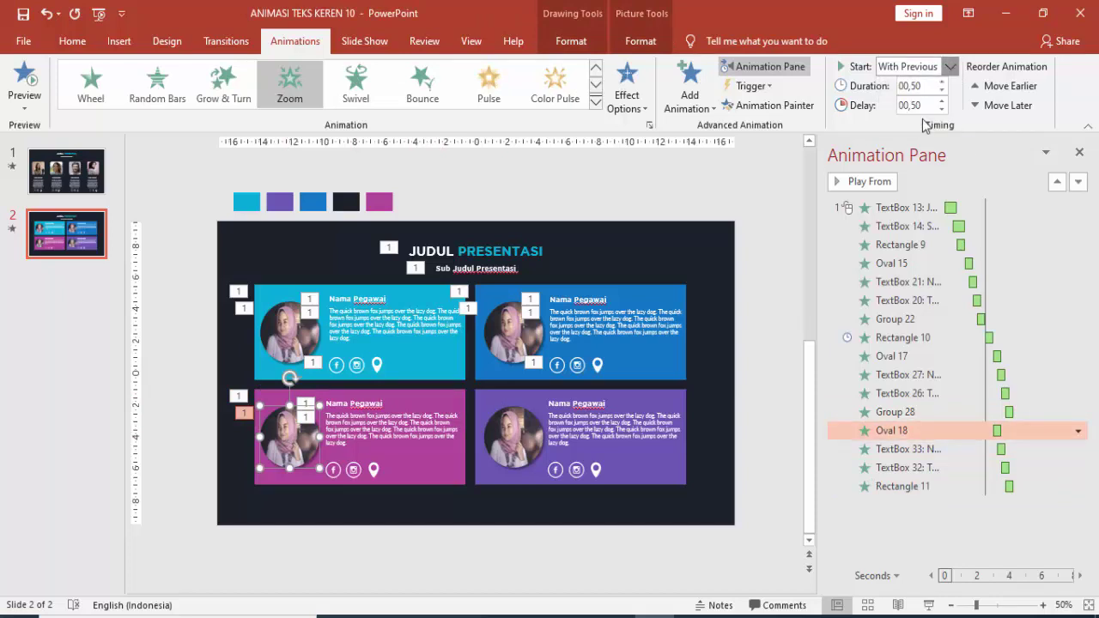
{"action": "left_click", "coordinate": [989, 449]}
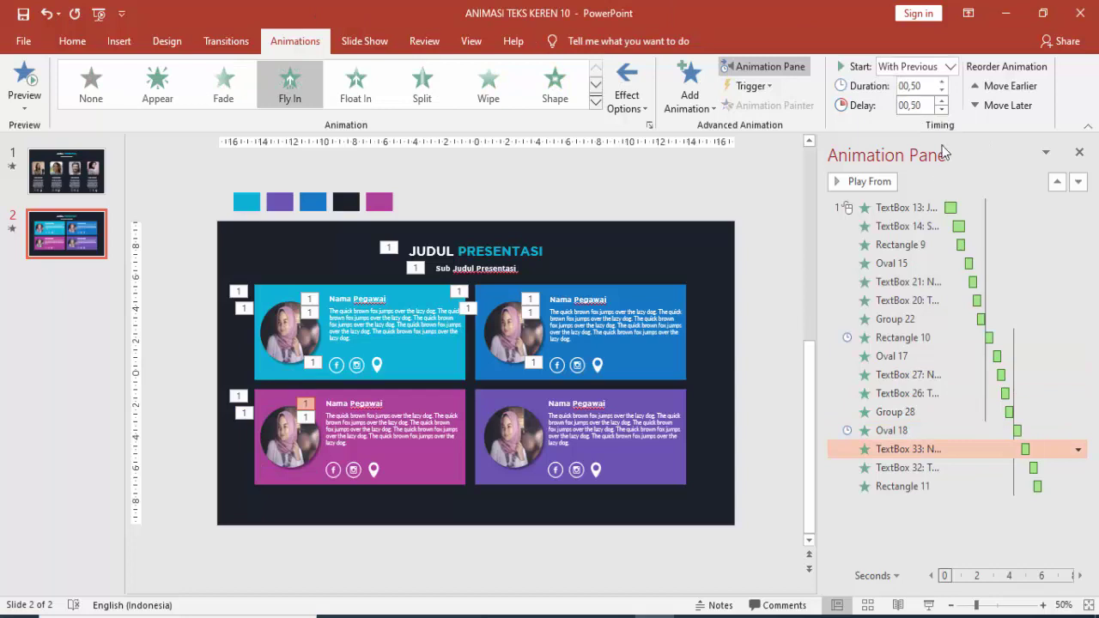
{"action": "left_click", "coordinate": [993, 467]}
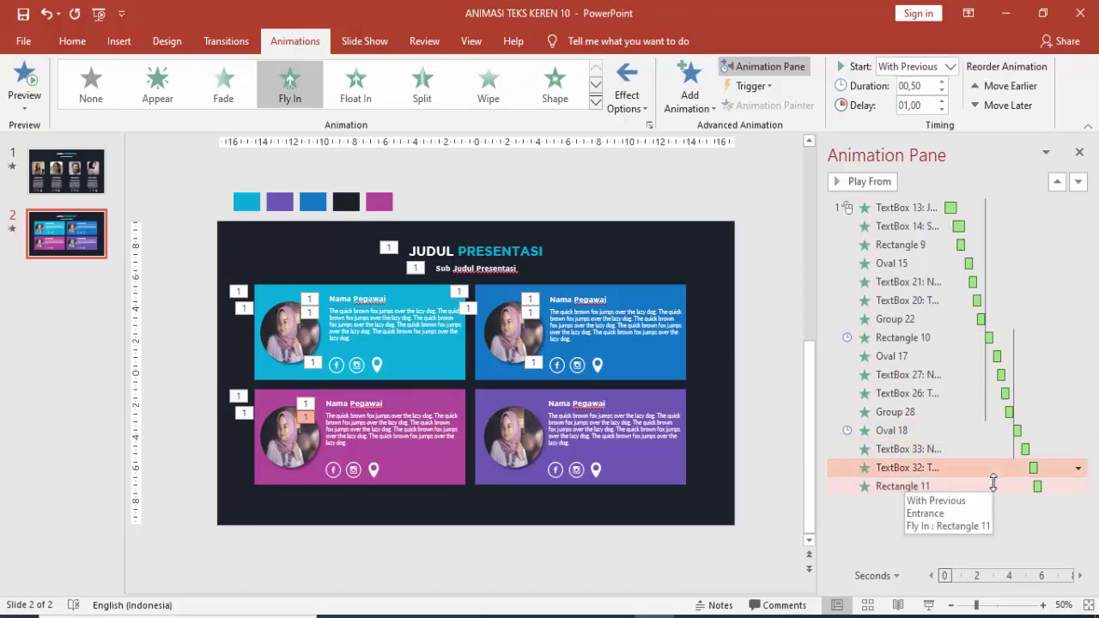
{"action": "left_click", "coordinate": [515, 402]}
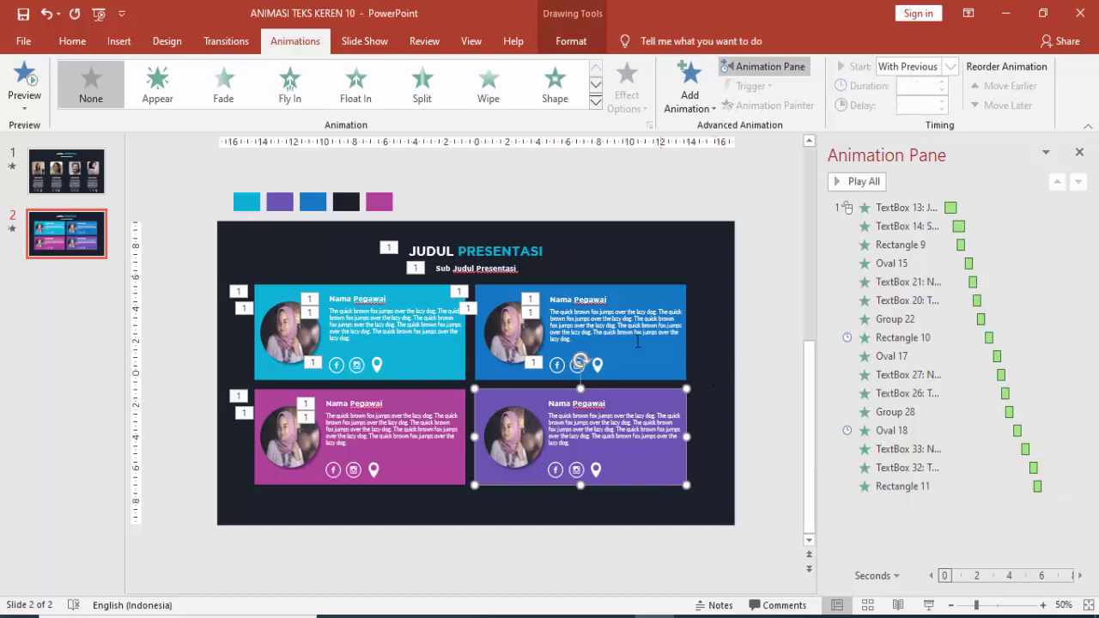
Give the purple card box a Fly In From Right entrance starting After Previous.
{"action": "left_click", "coordinate": [695, 86]}
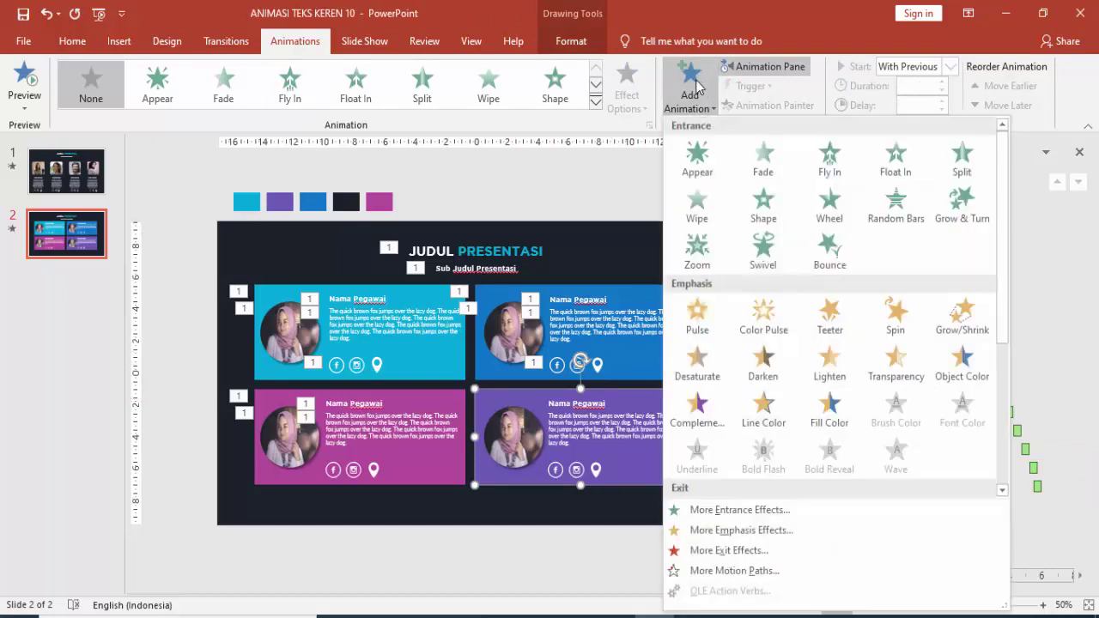
{"action": "left_click", "coordinate": [829, 159]}
{"action": "left_click", "coordinate": [626, 86]}
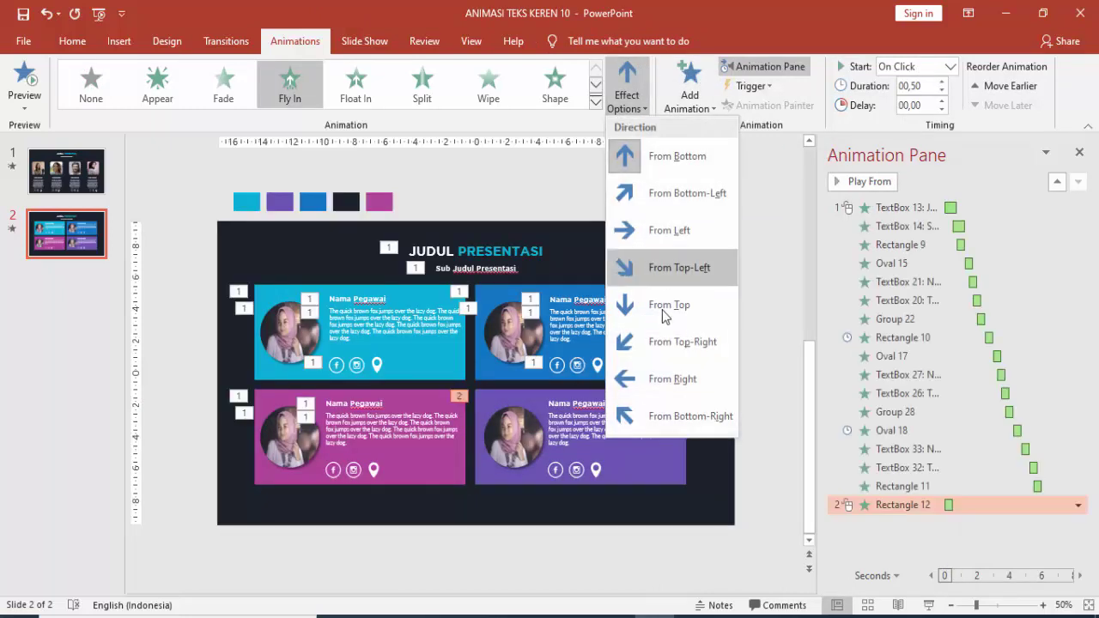
{"action": "left_click", "coordinate": [669, 343]}
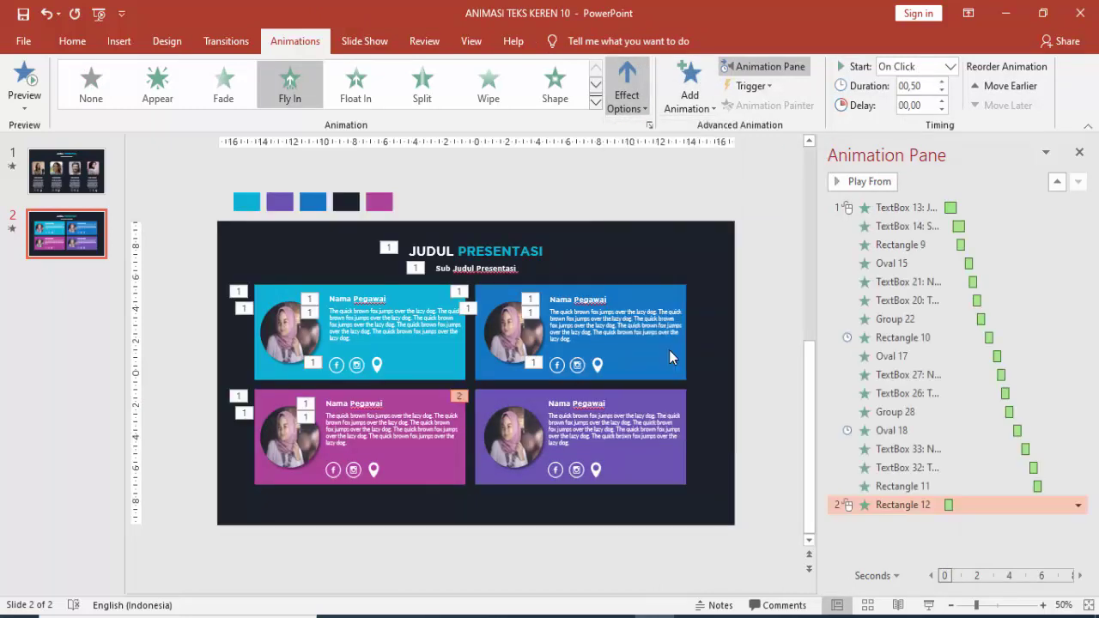
{"action": "left_click", "coordinate": [687, 111]}
{"action": "left_click", "coordinate": [626, 90]}
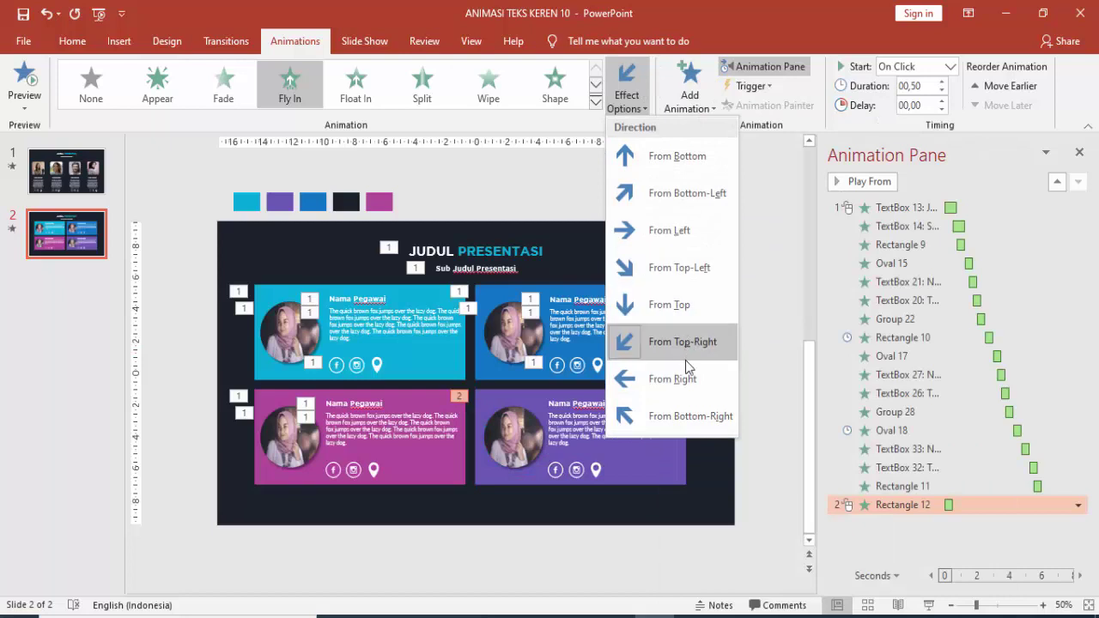
{"action": "left_click", "coordinate": [686, 369]}
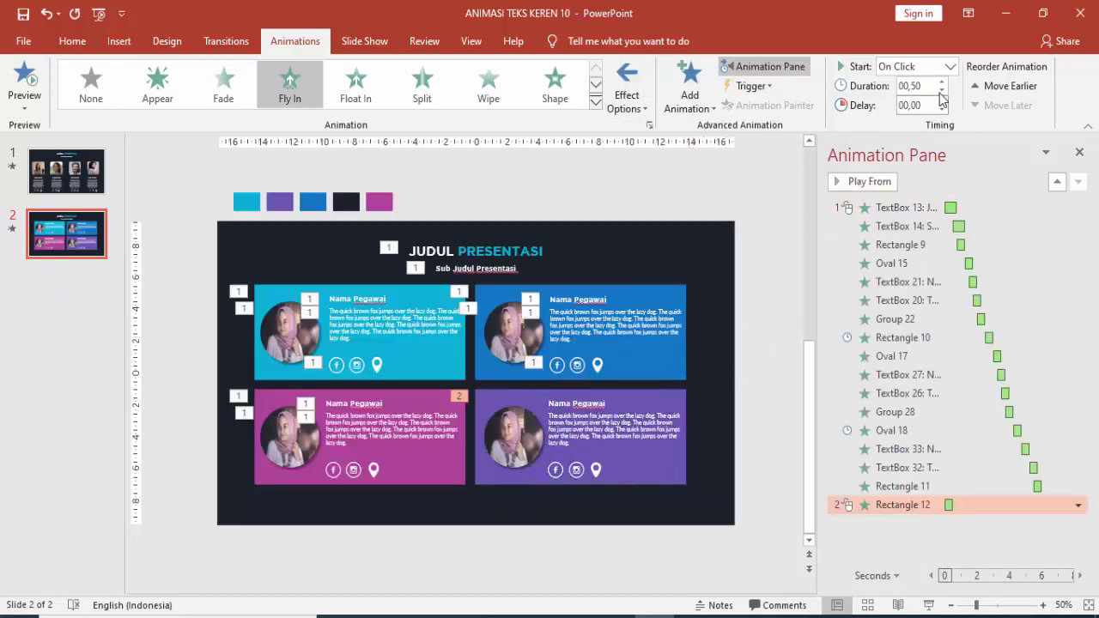
{"action": "left_click", "coordinate": [948, 67]}
{"action": "left_click", "coordinate": [935, 119]}
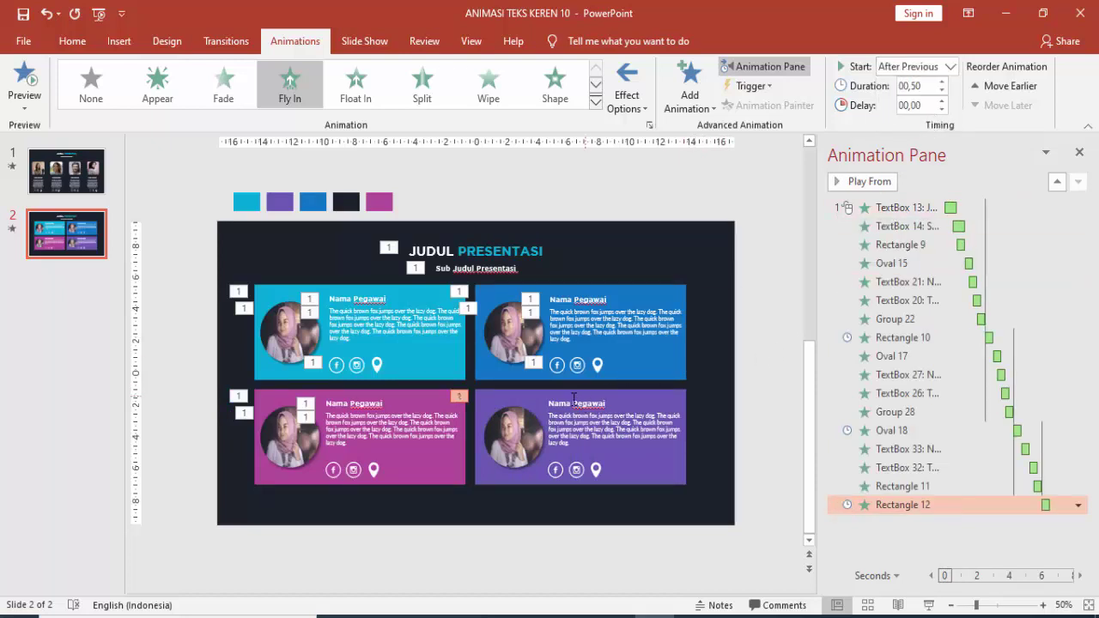
Add a Zoom entrance to the purple card's photo, starting After Previous.
{"action": "left_click", "coordinate": [513, 420]}
{"action": "left_click", "coordinate": [689, 85]}
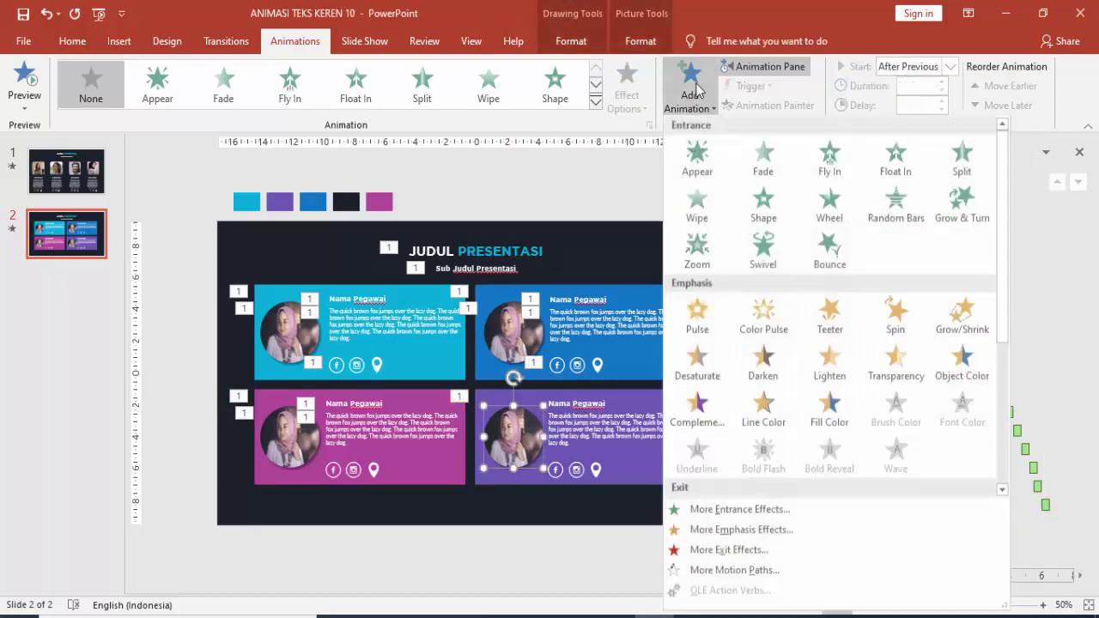
{"action": "left_click", "coordinate": [726, 246]}
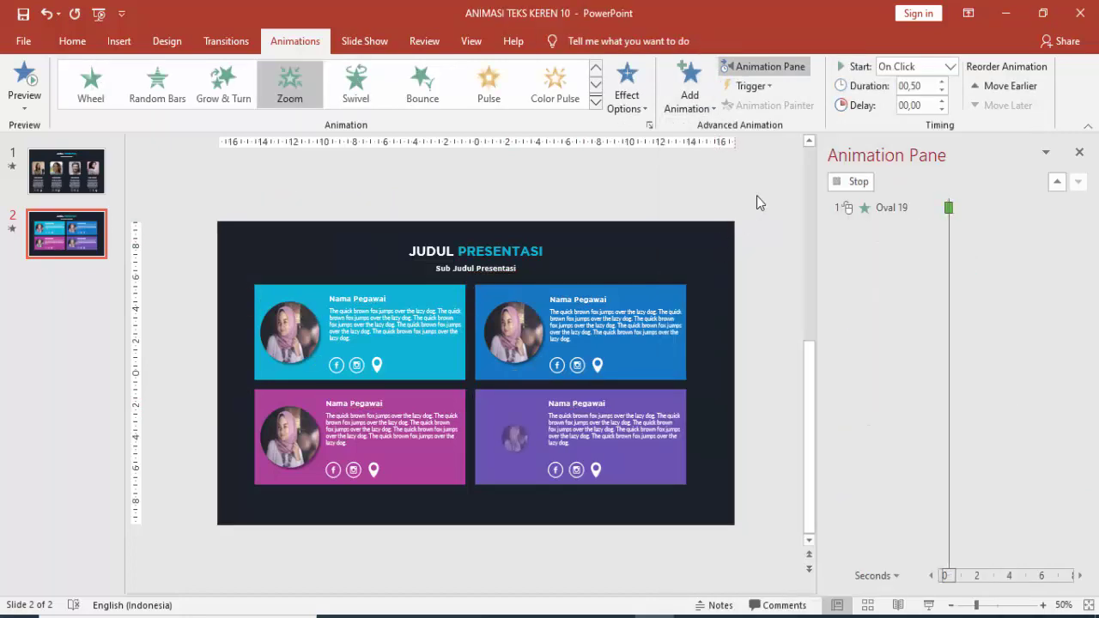
{"action": "left_click", "coordinate": [950, 66]}
{"action": "left_click", "coordinate": [917, 118]}
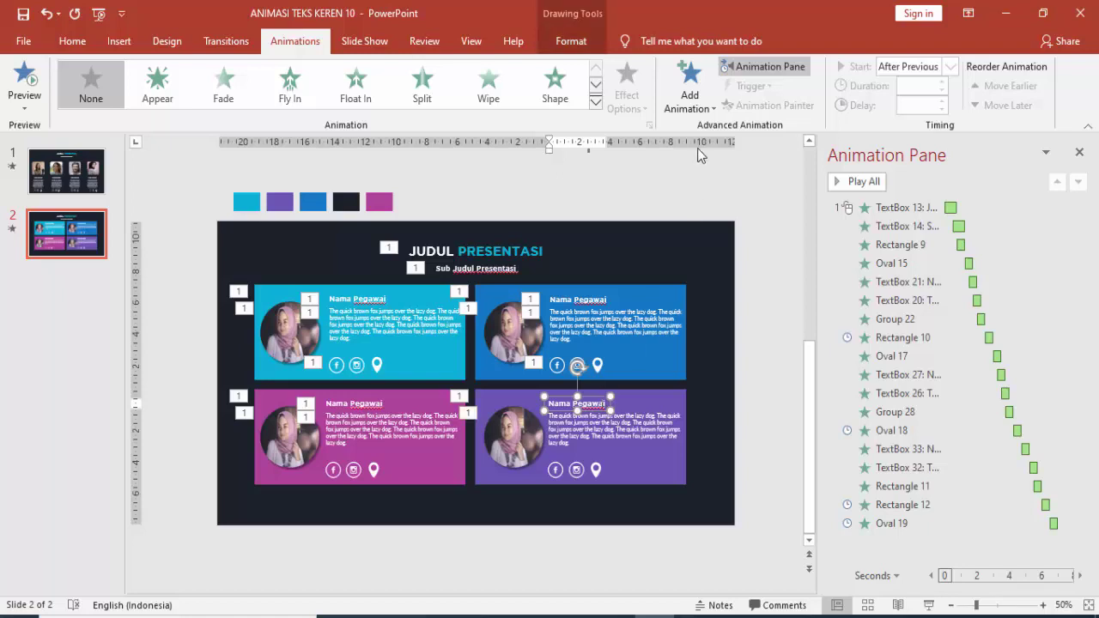
Make the purple card's name fly in From Right, With Previous, 0.30 s delay, smooth end.
{"action": "left_click", "coordinate": [689, 84]}
{"action": "left_click", "coordinate": [839, 166]}
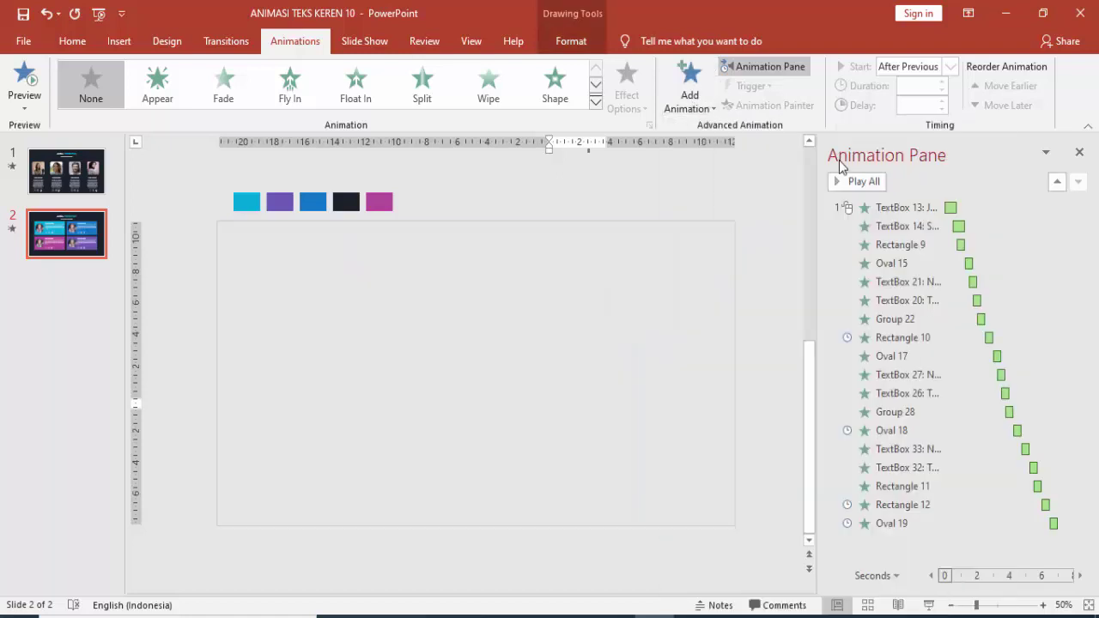
{"action": "left_click", "coordinate": [627, 86]}
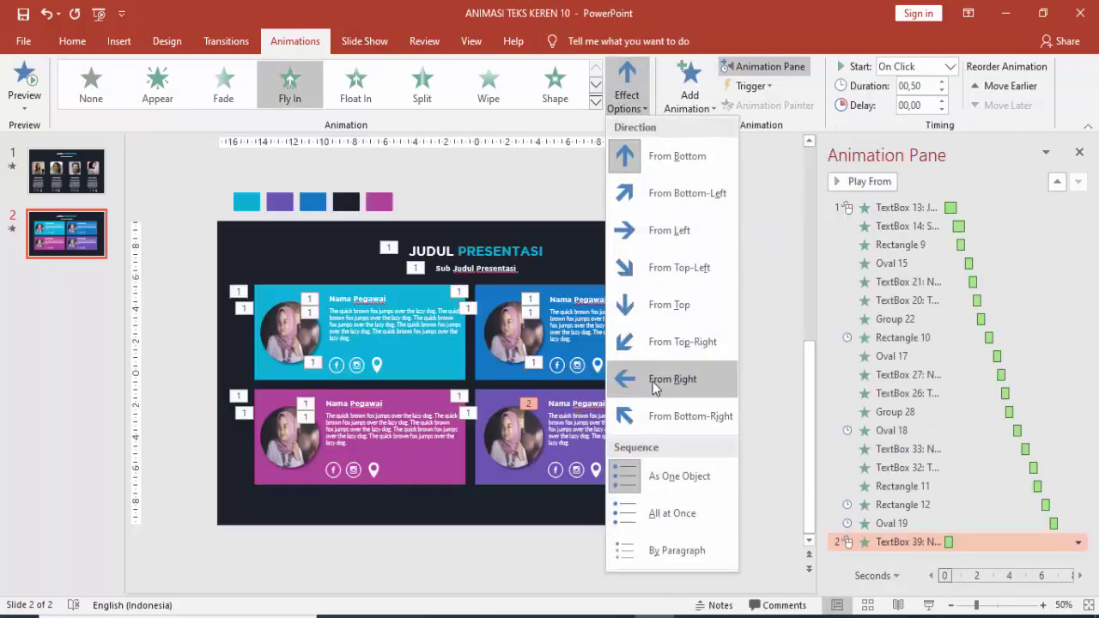
{"action": "left_click", "coordinate": [635, 379]}
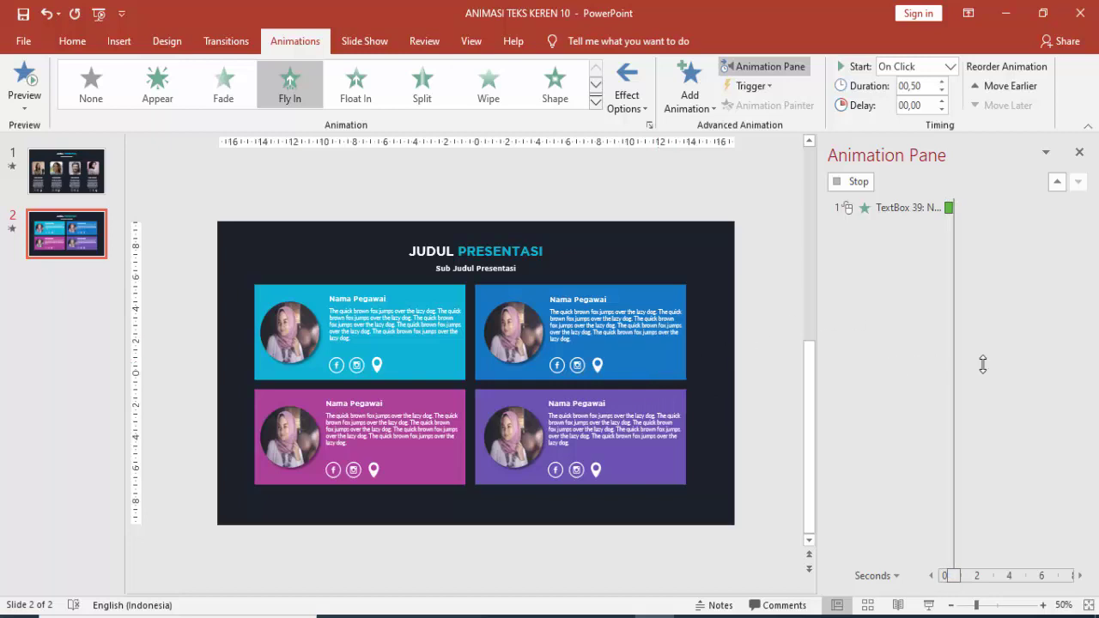
{"action": "left_click", "coordinate": [949, 67]}
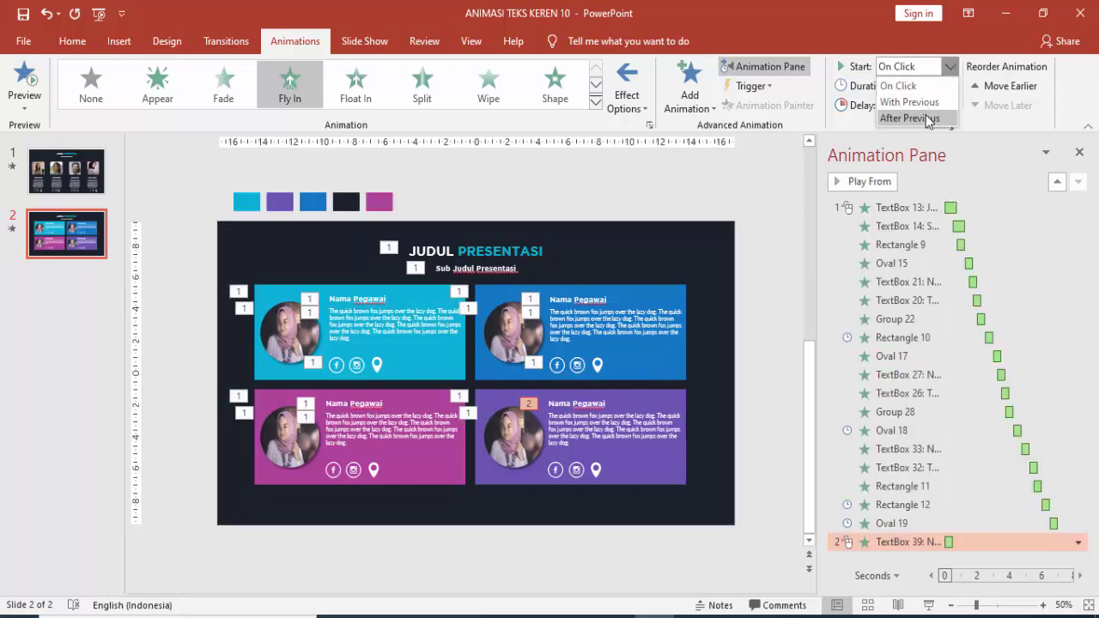
{"action": "left_click", "coordinate": [910, 103]}
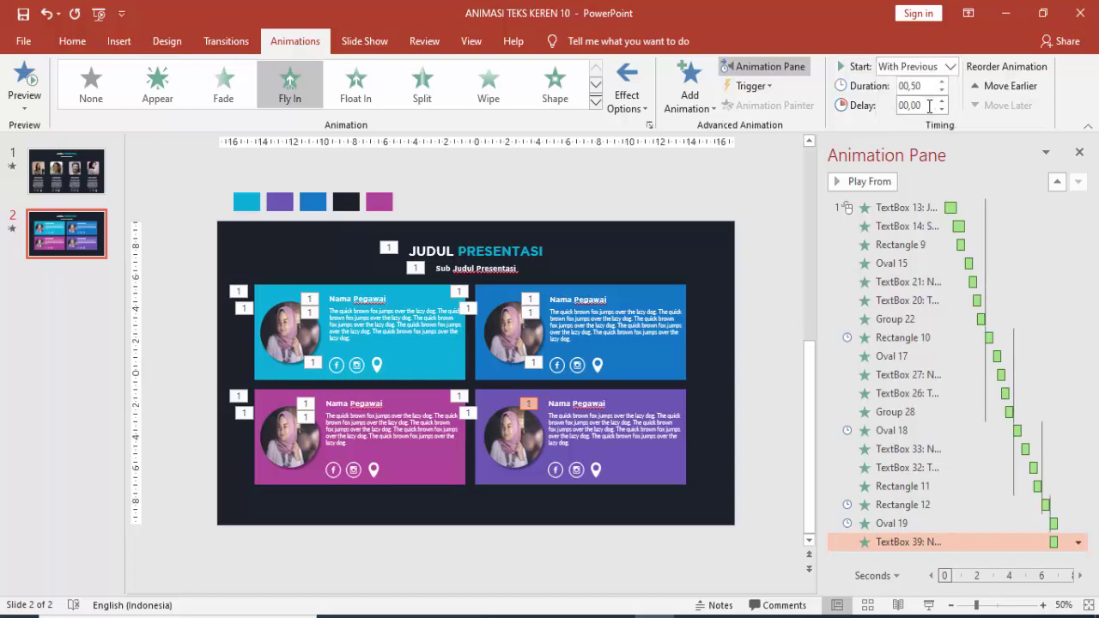
{"action": "left_click", "coordinate": [941, 100]}
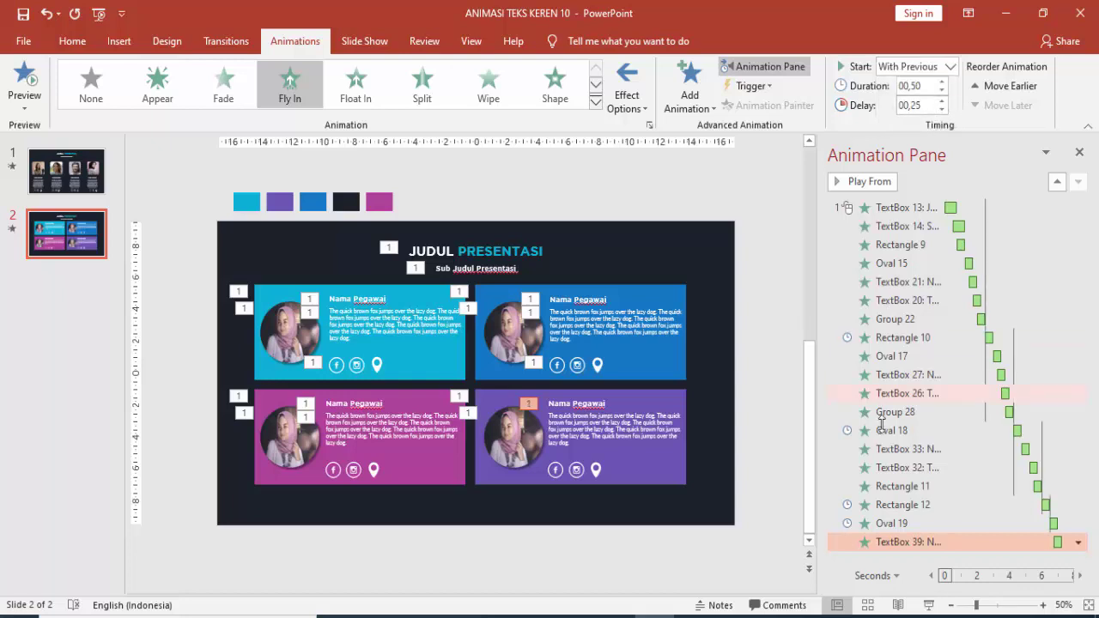
{"action": "double_click", "coordinate": [1058, 546]}
{"action": "left_click", "coordinate": [424, 190]}
{"action": "left_click_drag", "start_coordinate": [505, 277], "coordinate": [533, 283]}
{"action": "left_click", "coordinate": [594, 444]}
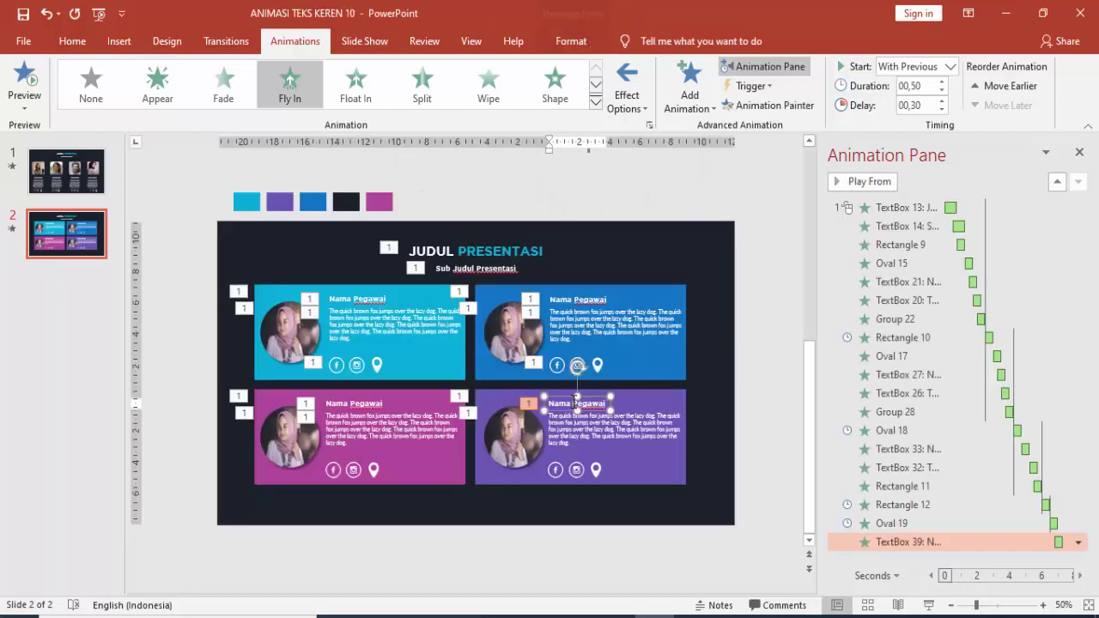
Copy the name's animation to the description (0.50 s) and icons (0.75 s), then play slide 2.
{"action": "left_click", "coordinate": [767, 105]}
{"action": "left_click", "coordinate": [606, 428]}
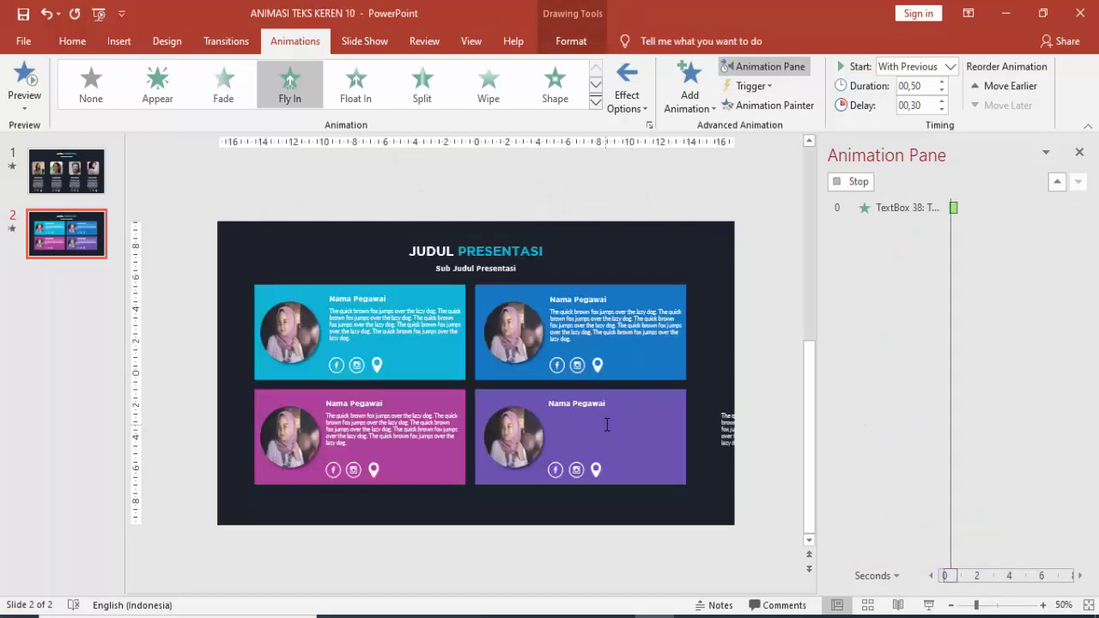
{"action": "left_click", "coordinate": [941, 100]}
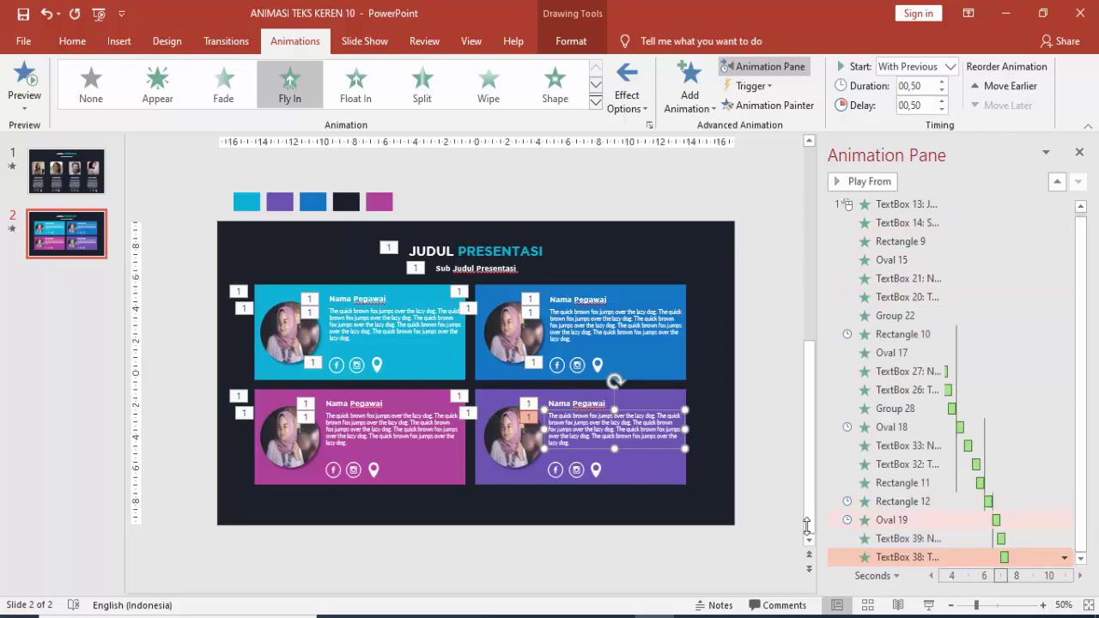
{"action": "left_click", "coordinate": [768, 104]}
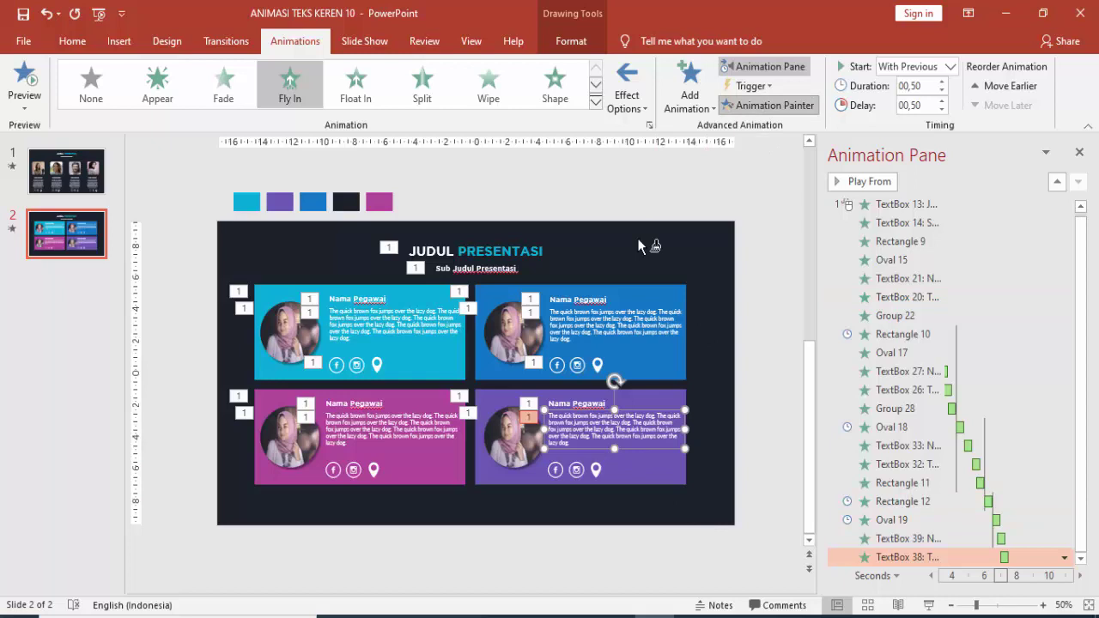
{"action": "left_click", "coordinate": [575, 474]}
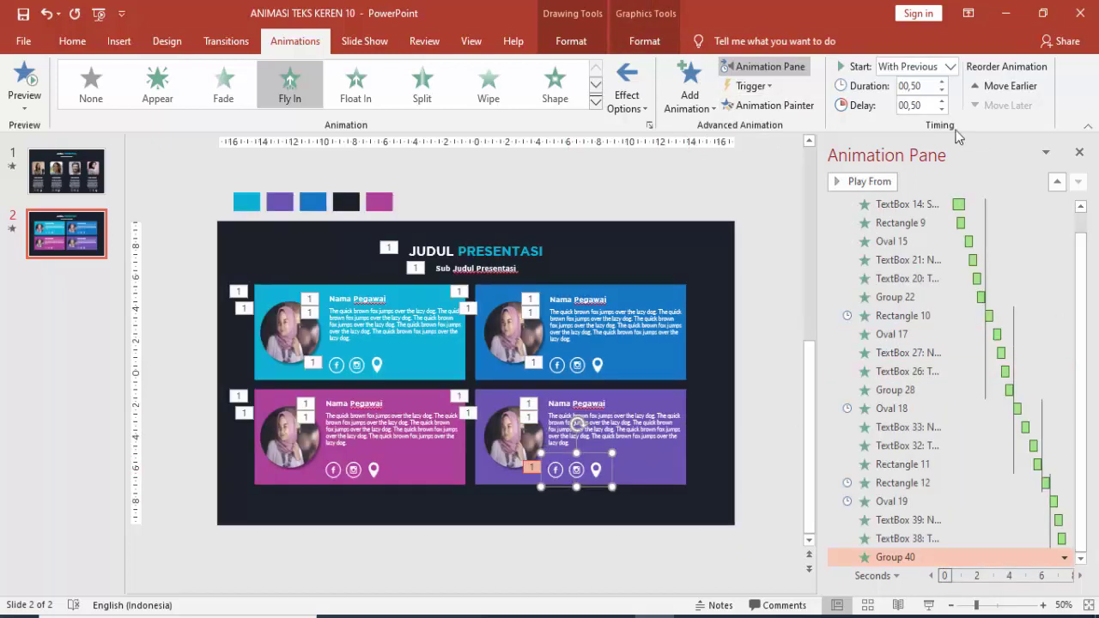
{"action": "left_click", "coordinate": [941, 100]}
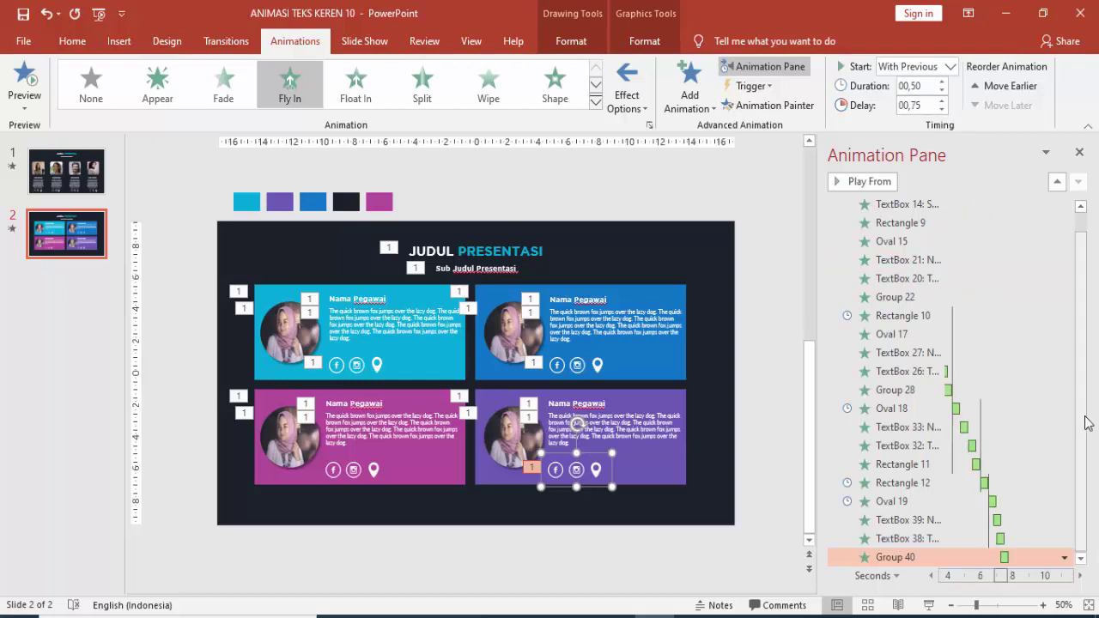
{"action": "left_click", "coordinate": [927, 605]}
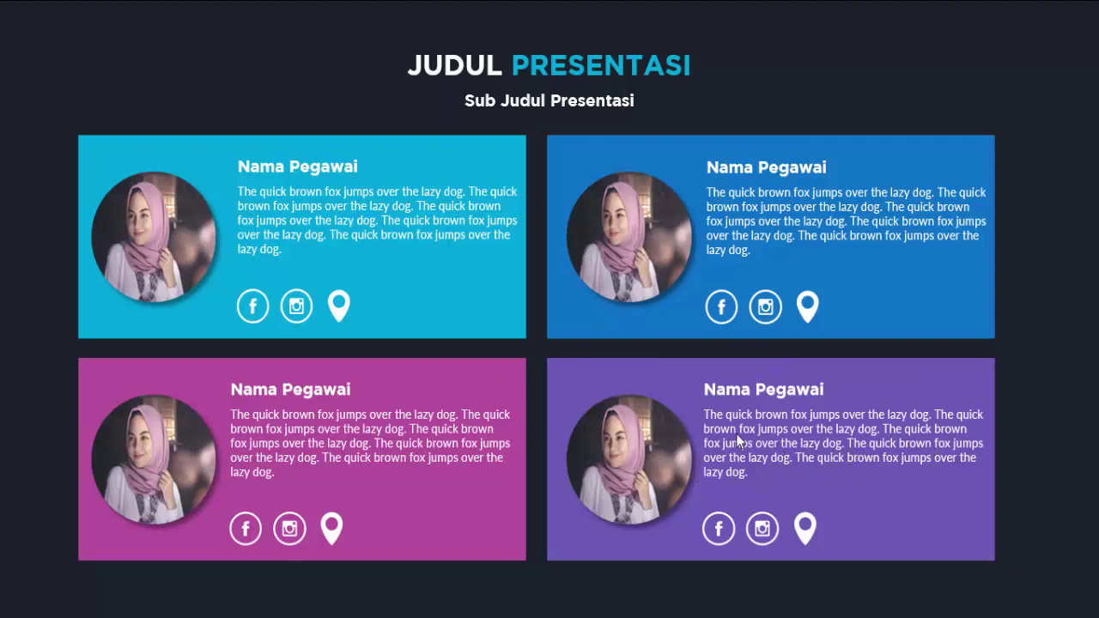
Exit the slide show, close the Animation Pane, and return to slide 1 on the Home tab.
{"action": "key", "text": "Escape"}
{"action": "left_click", "coordinate": [788, 335]}
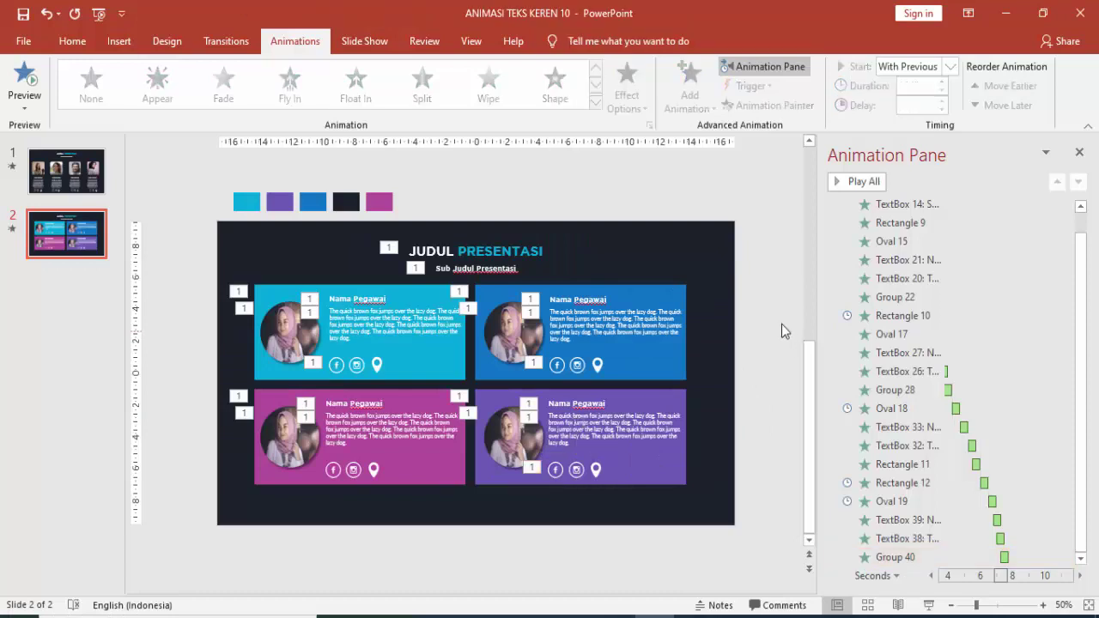
{"action": "left_click", "coordinate": [1078, 152]}
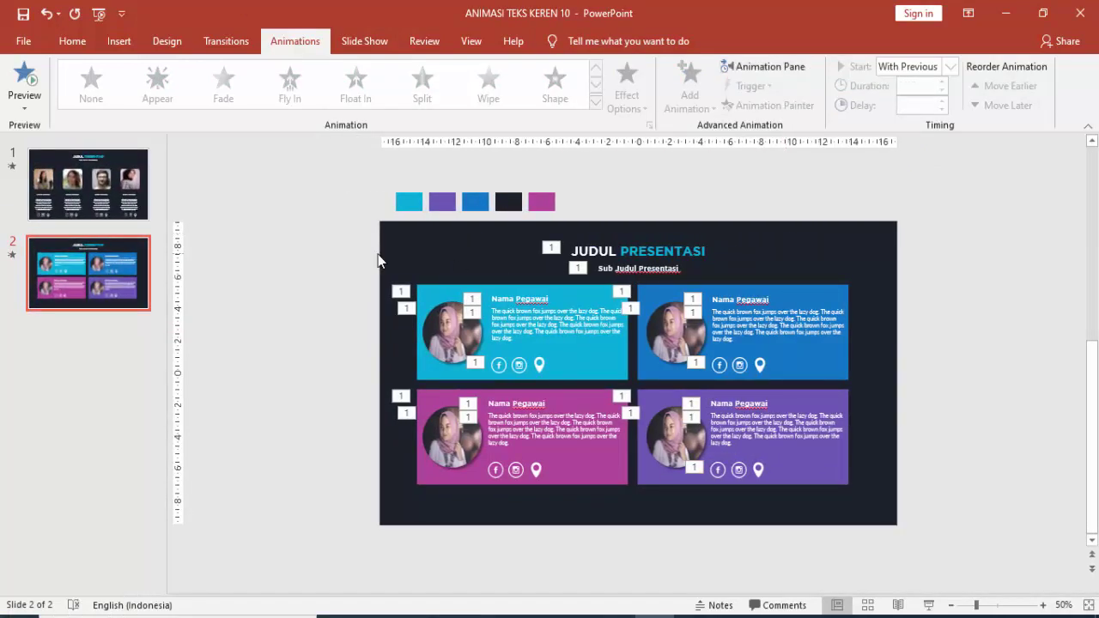
{"action": "left_click", "coordinate": [74, 40]}
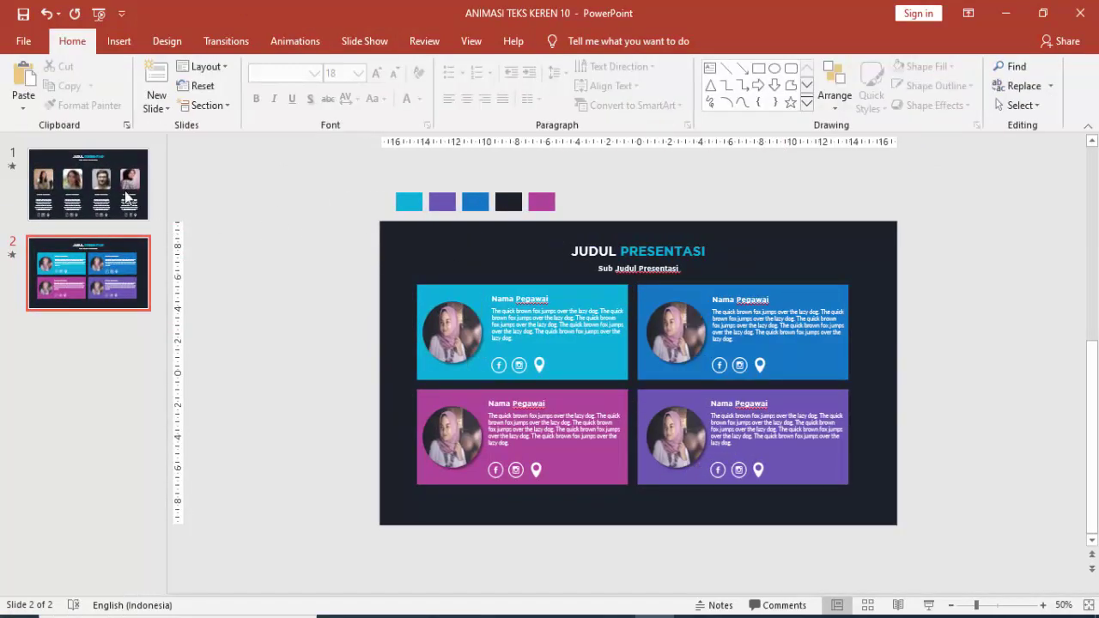
{"action": "key", "text": "Up"}
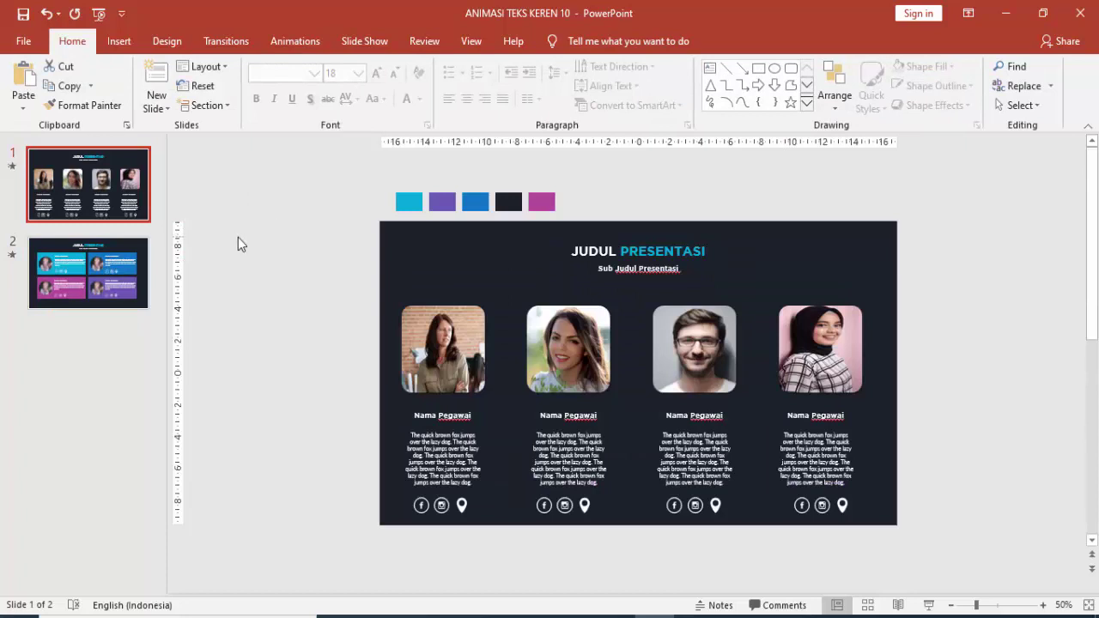